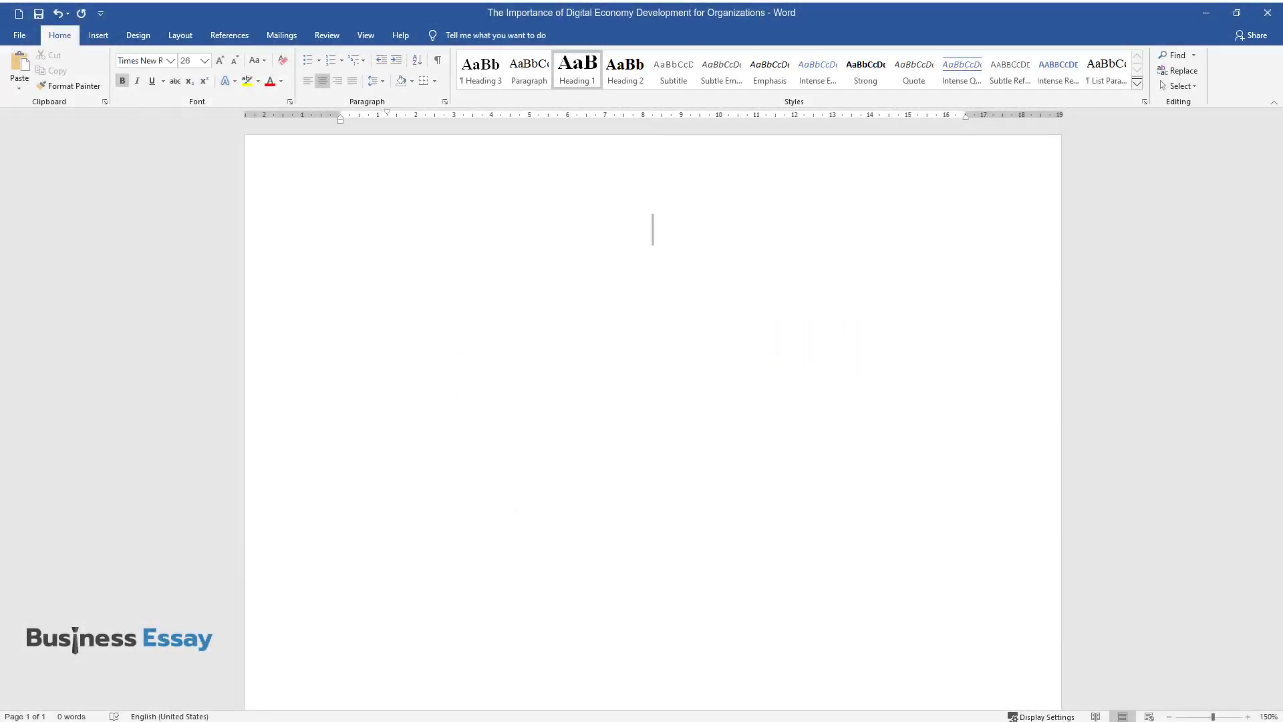
# Step: Type the Heading 1 title 'The Importance of Digital Economy Development for Organizations' and begin a Heading 2 line
pyautogui.write('The Importanc')
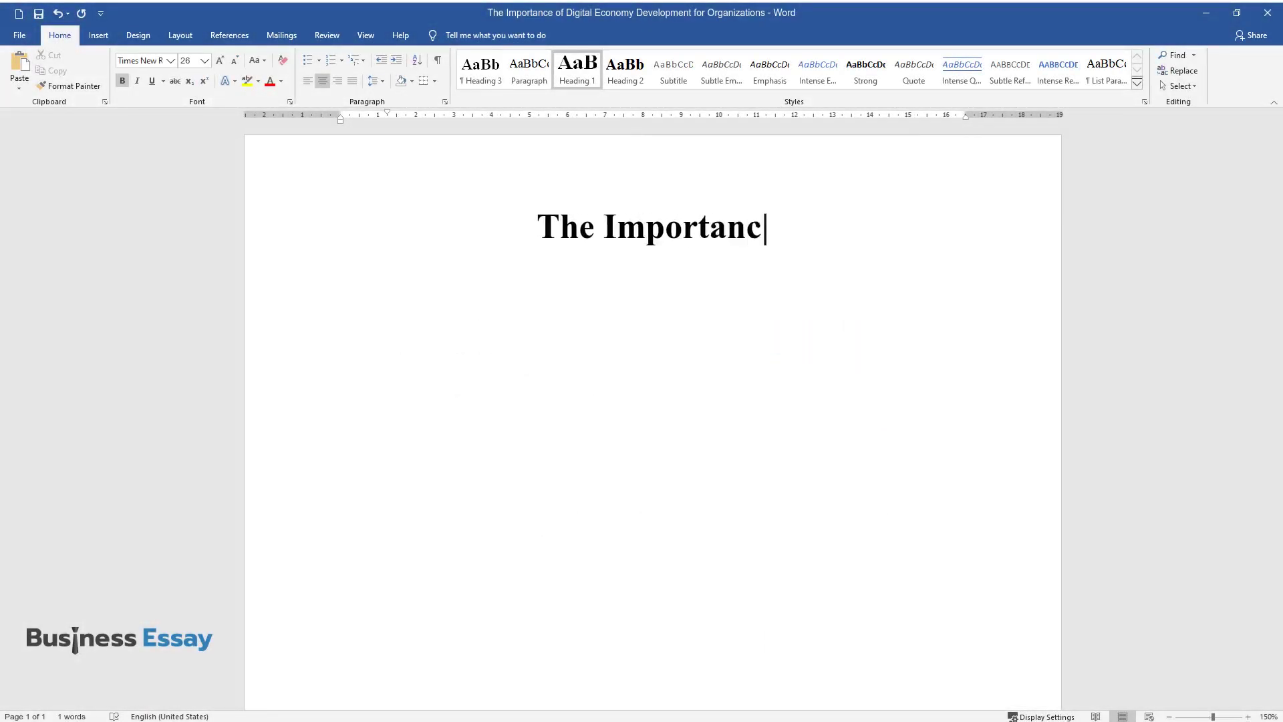
pyautogui.write('e of Digital Economy Developmen')
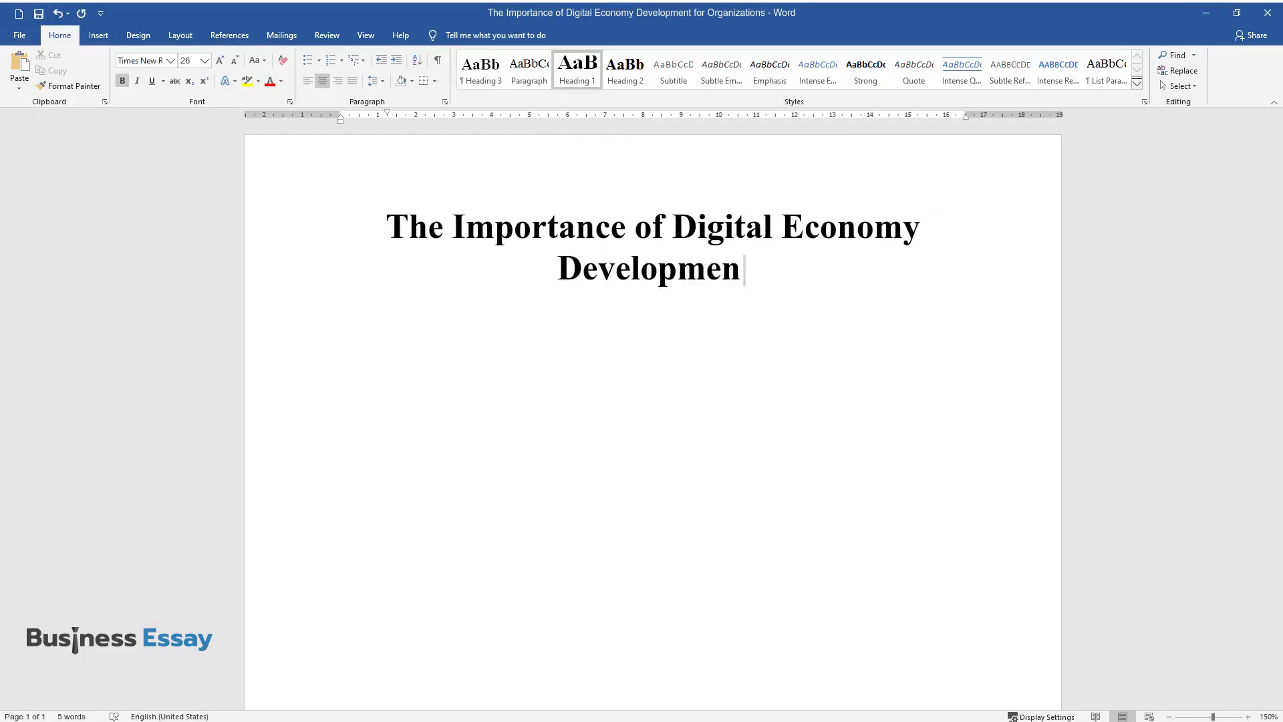
pyautogui.write('t for Organizations')
pyautogui.press('Return')
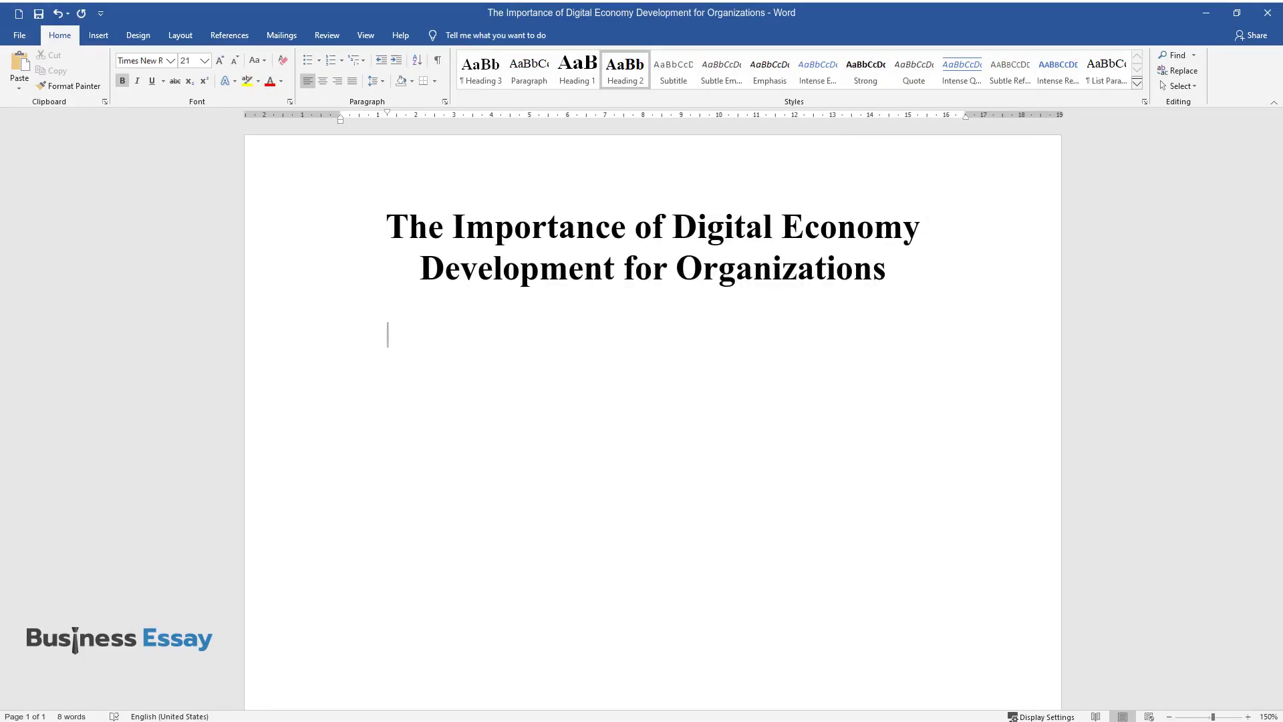
# Step: Add the 'Introduction' heading and a paragraph defining the digital economy and its stakeholders
pyautogui.write('Introduction')
pyautogui.press('Return')
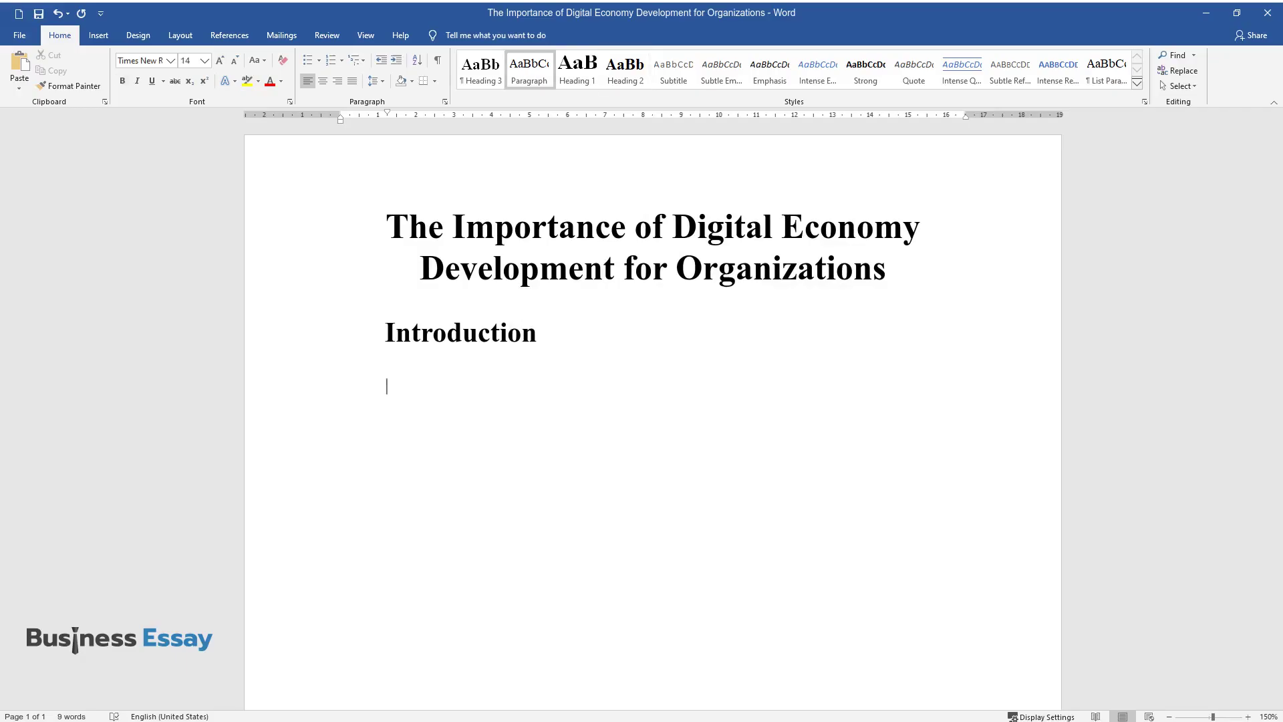
pyautogui.write('Digital economy re')
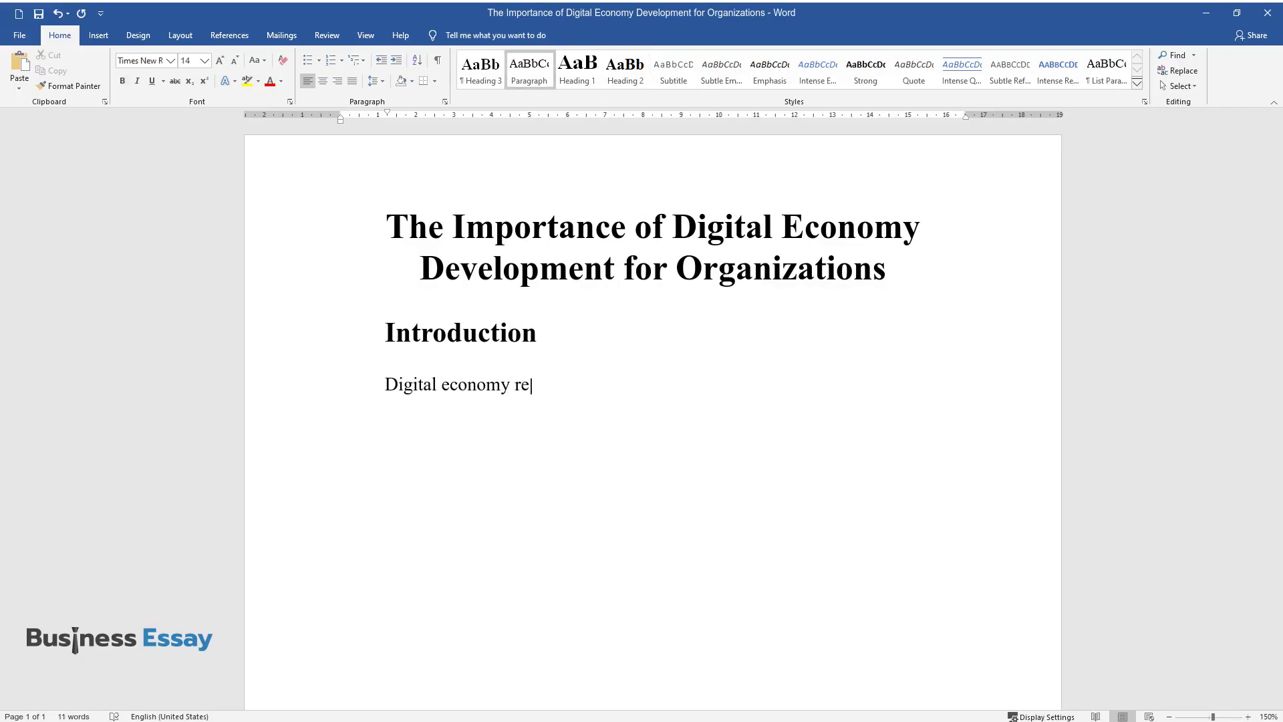
pyautogui.write('fers to a global network of econo')
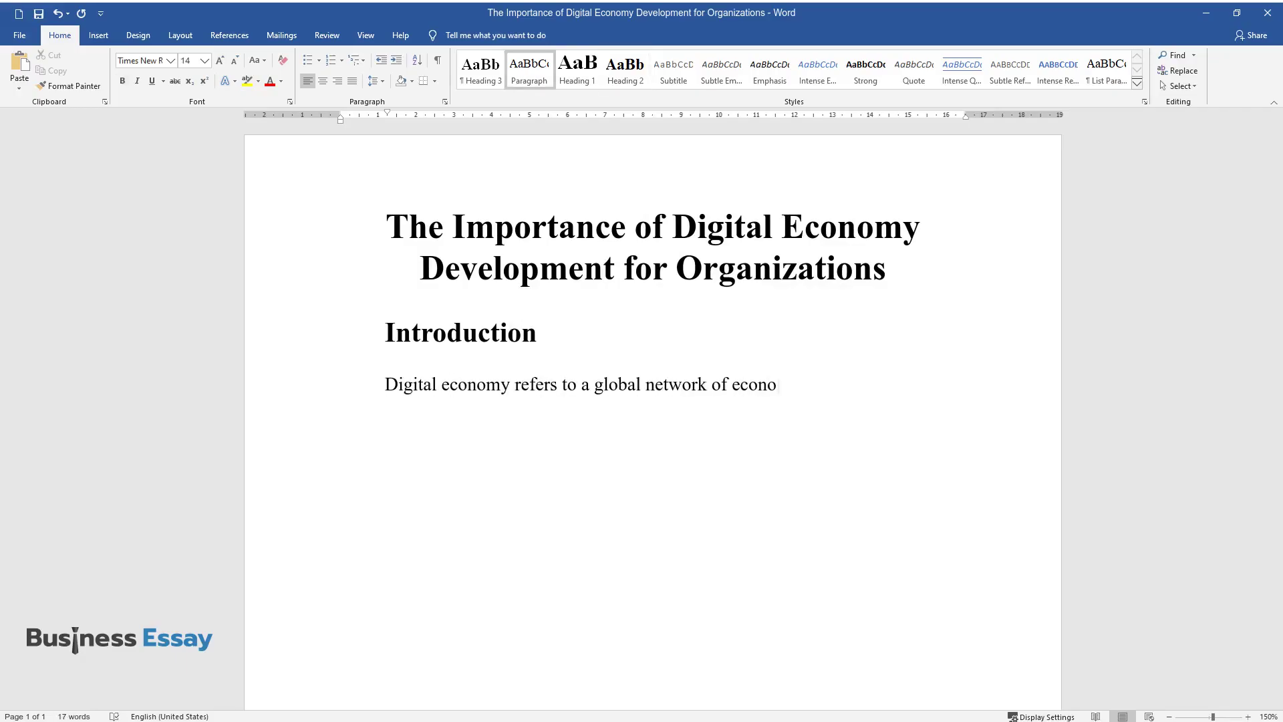
pyautogui.write('mic and social activities enabled')
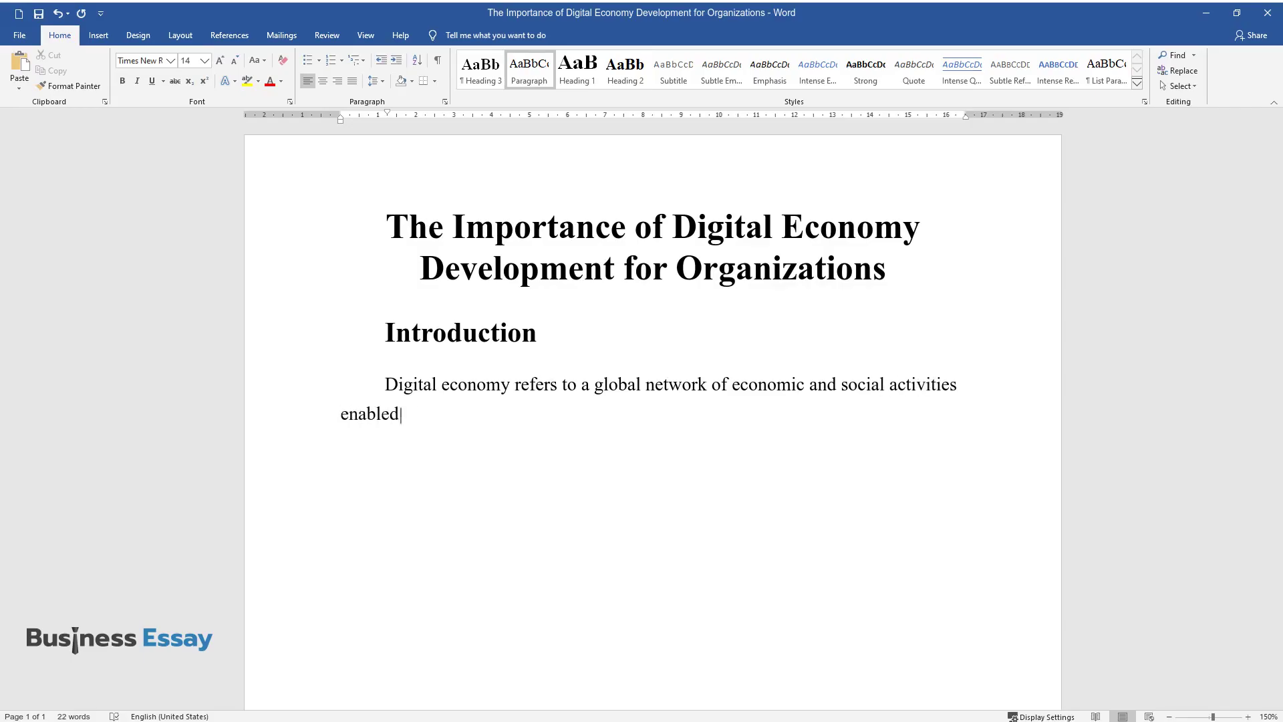
pyautogui.write(' by information and communication ')
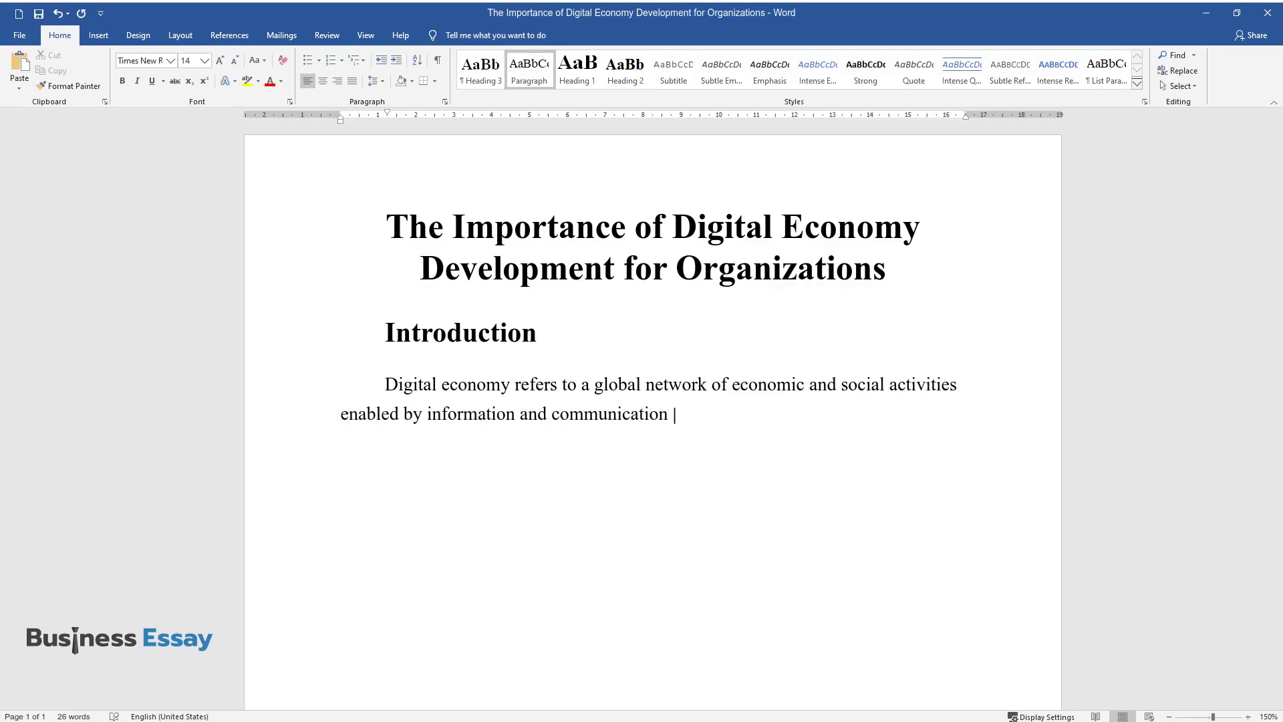
pyautogui.write('technologies such as the Internet')
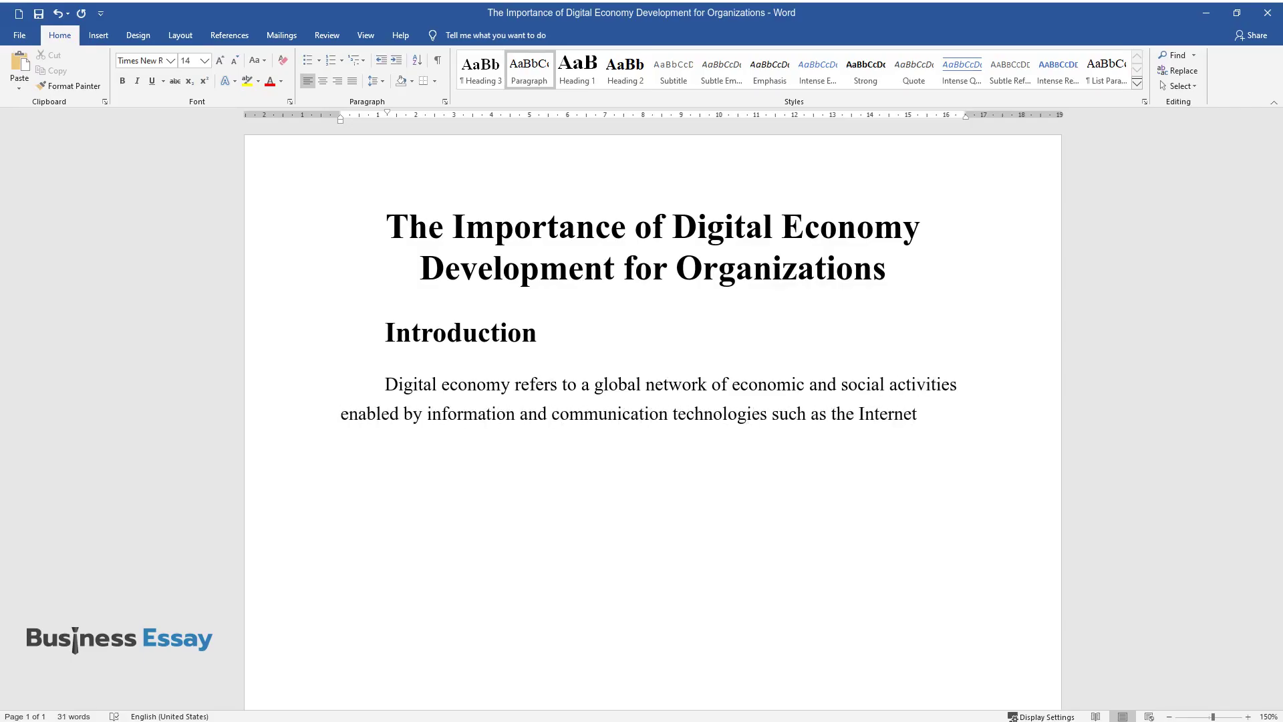
pyautogui.write(' as well as mobile and sensor net')
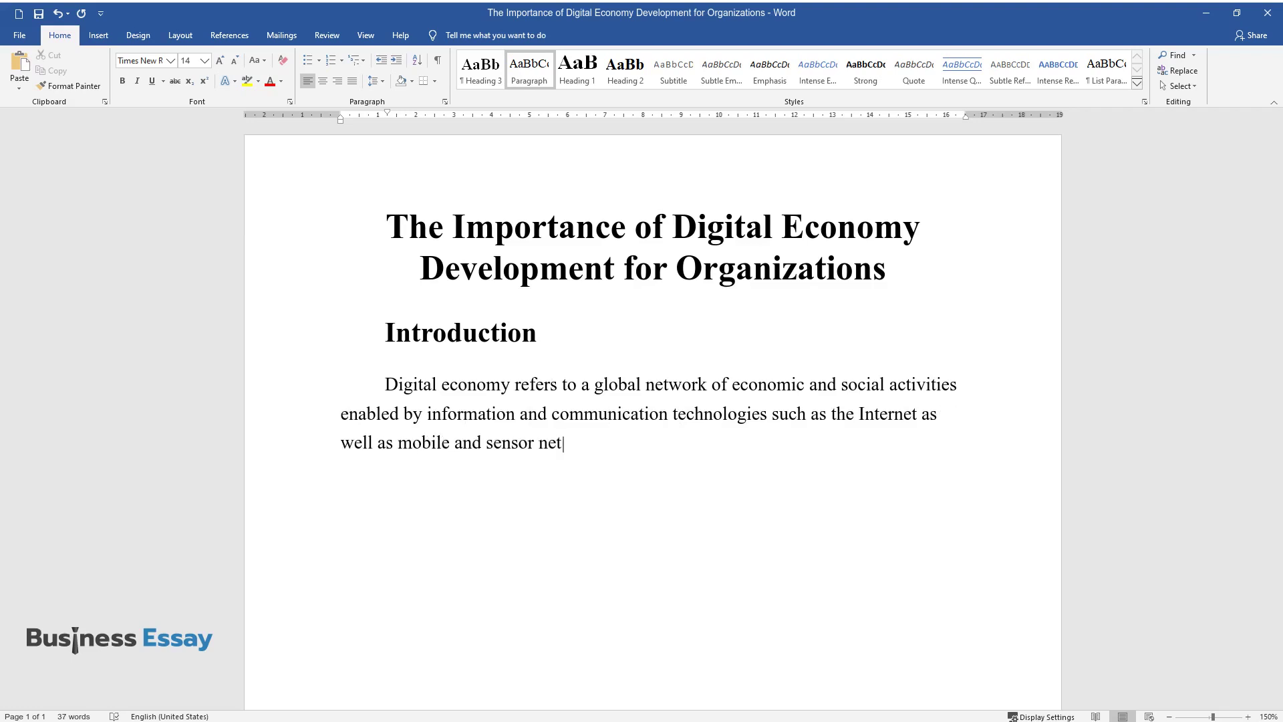
pyautogui.write('works. For any organization to de')
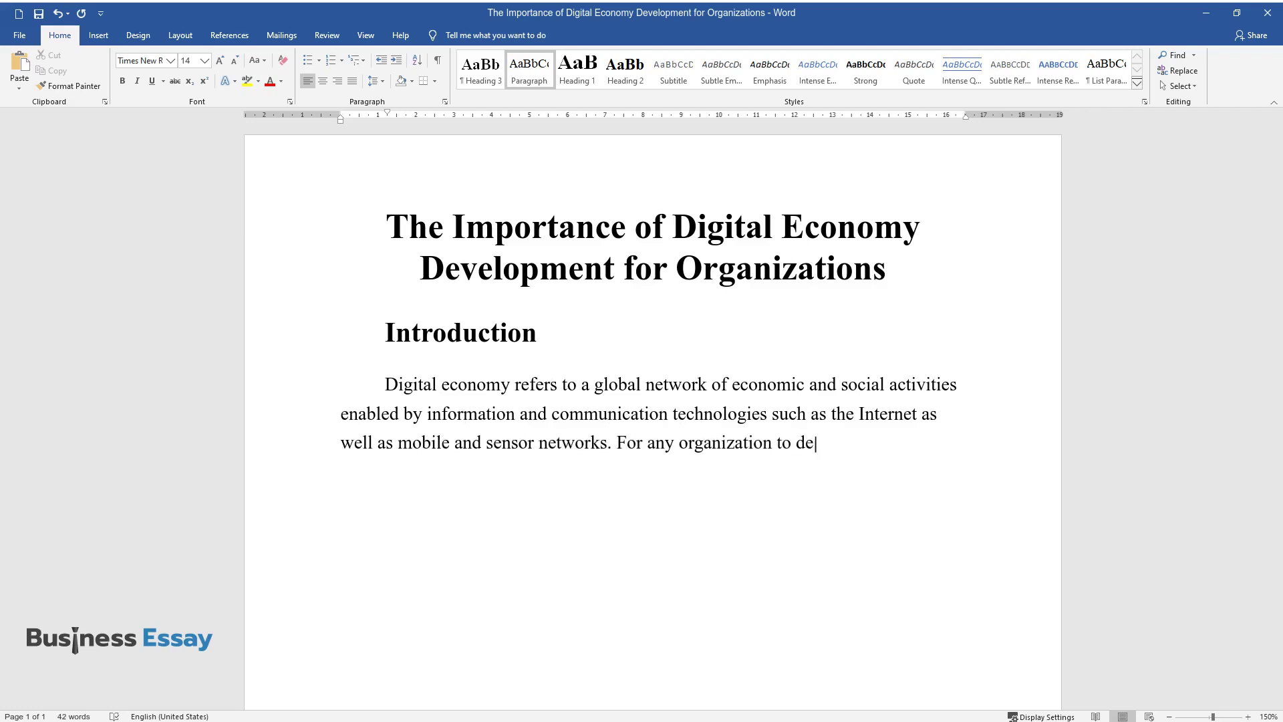
pyautogui.write('velop an efficient digital economy')
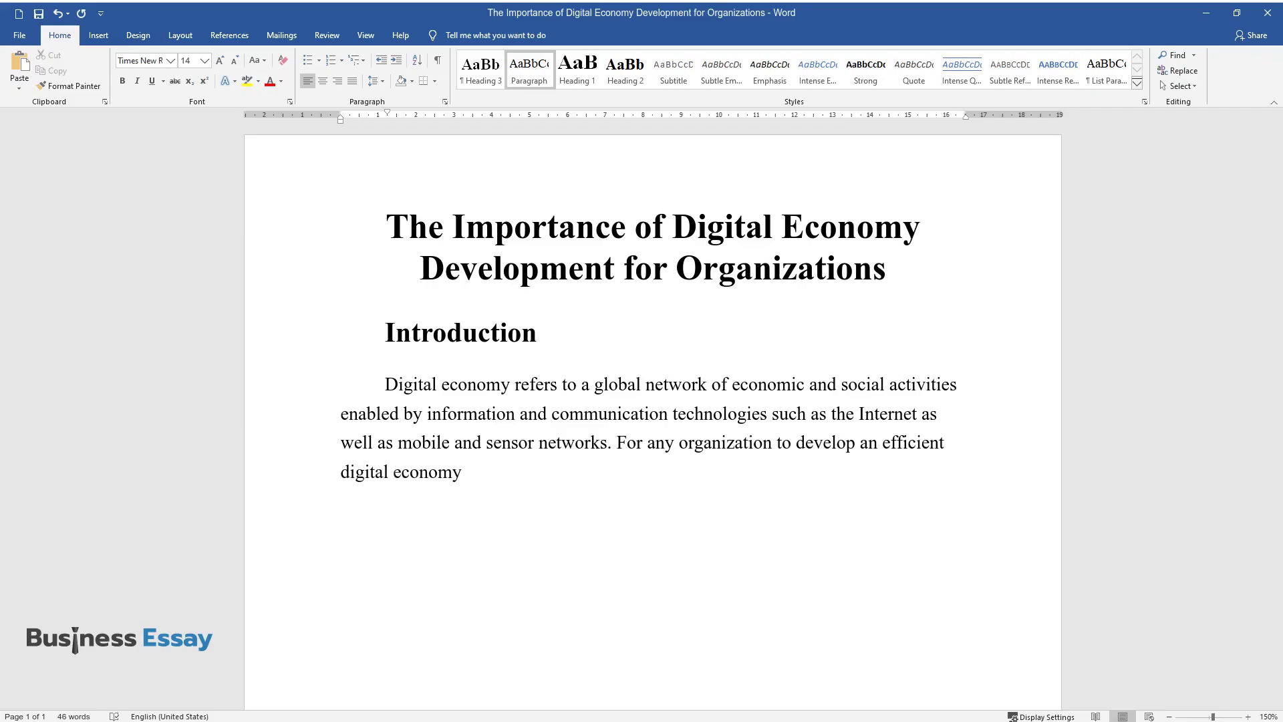
pyautogui.write(', it is essential to consider buy')
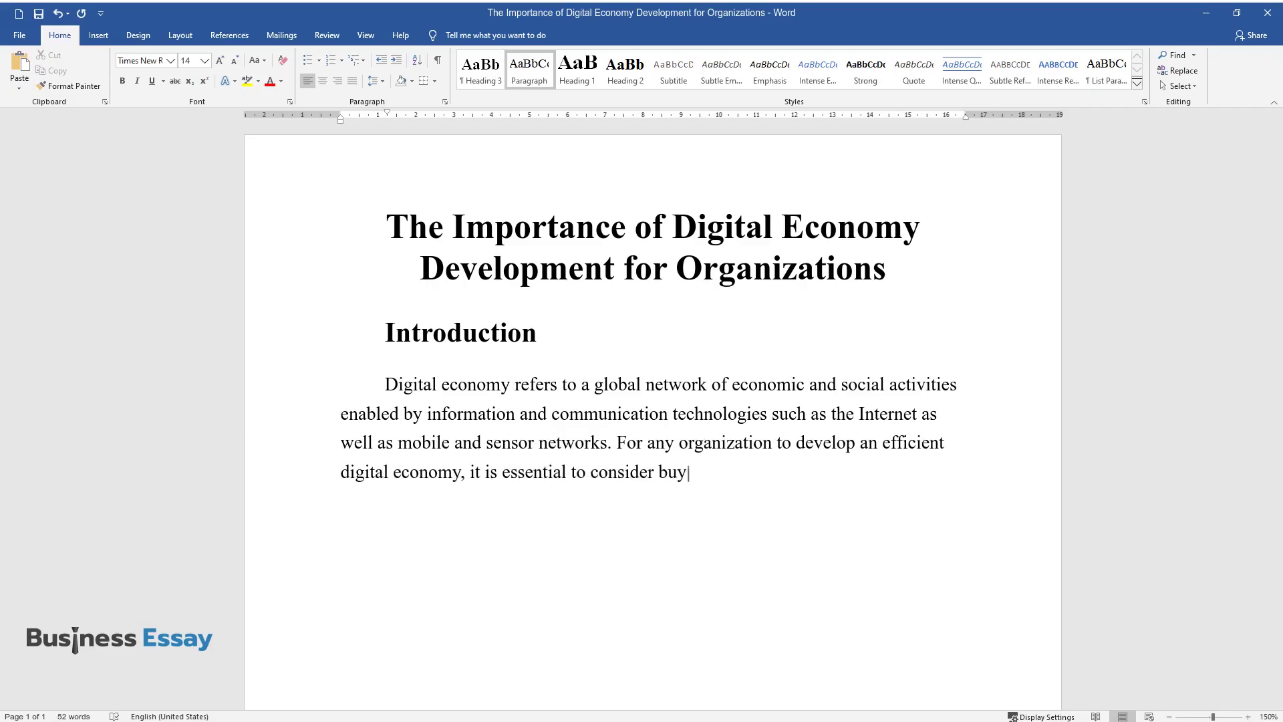
pyautogui.write('ers, sellers, intermediaries, or I')
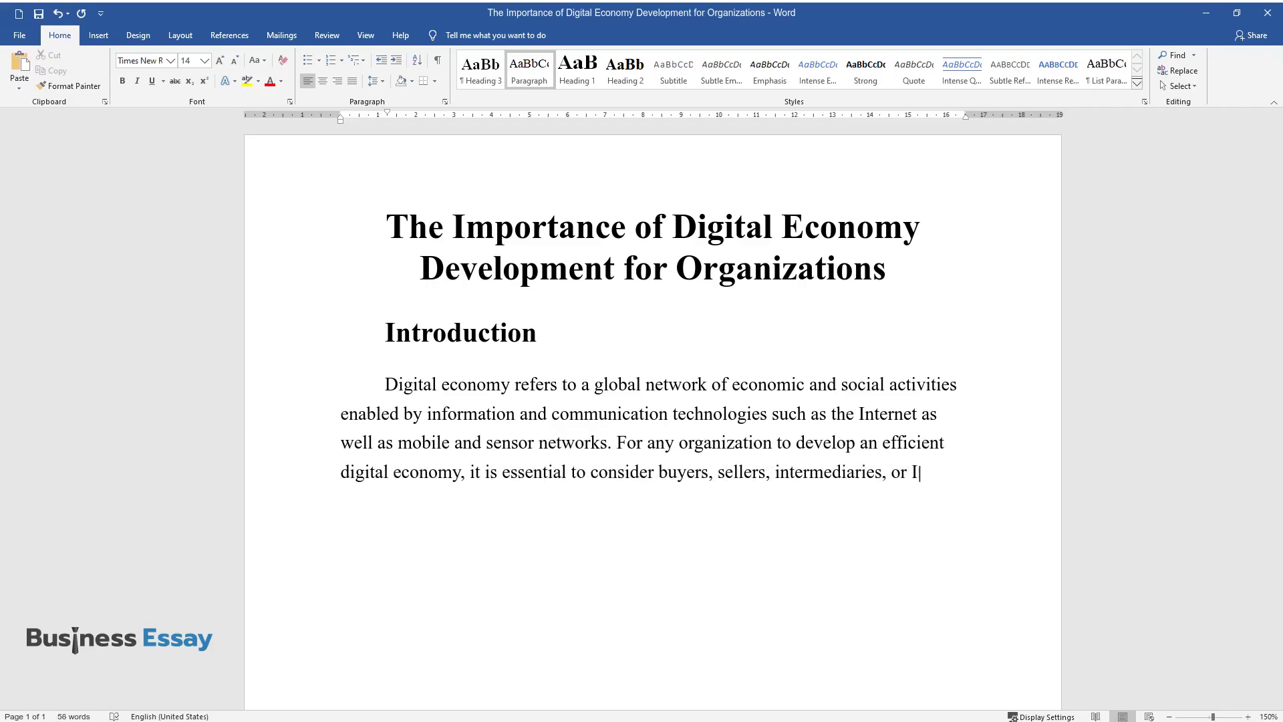
pyautogui.write('nformation Systems staff')
pyautogui.scroll(-3, 652, 307)
pyautogui.write('and the')
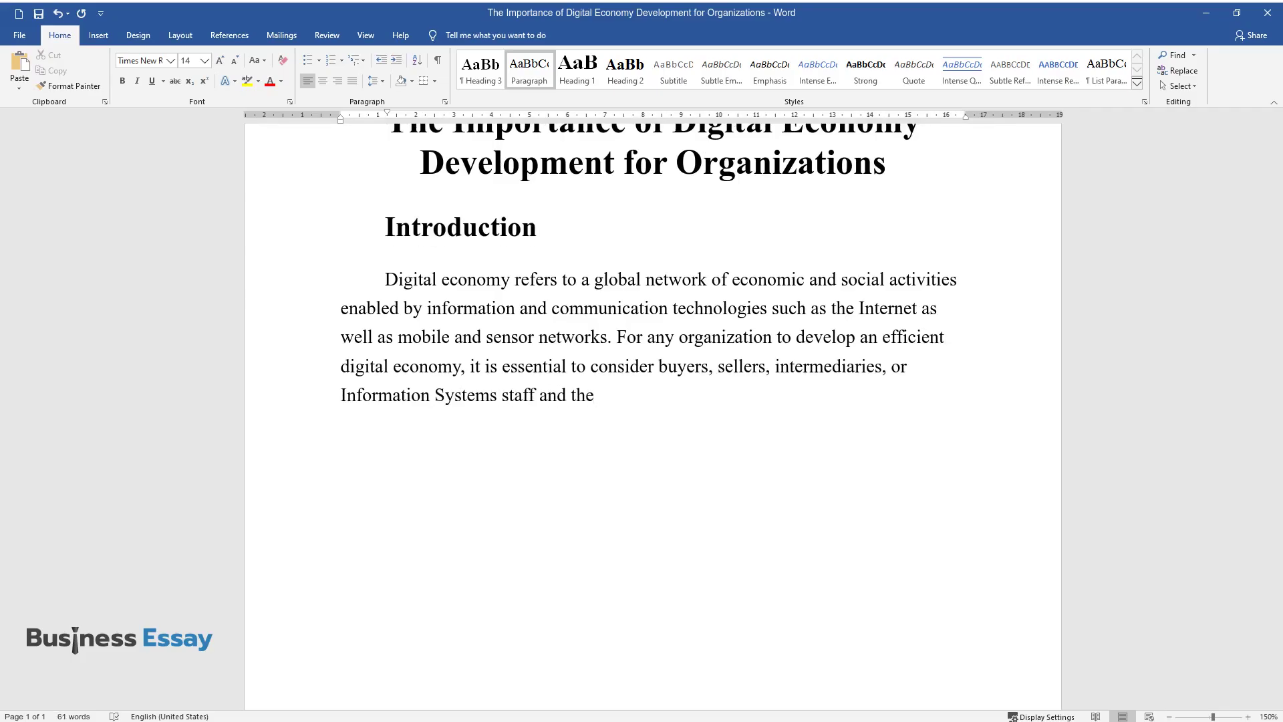
pyautogui.write(' management. These factors determi')
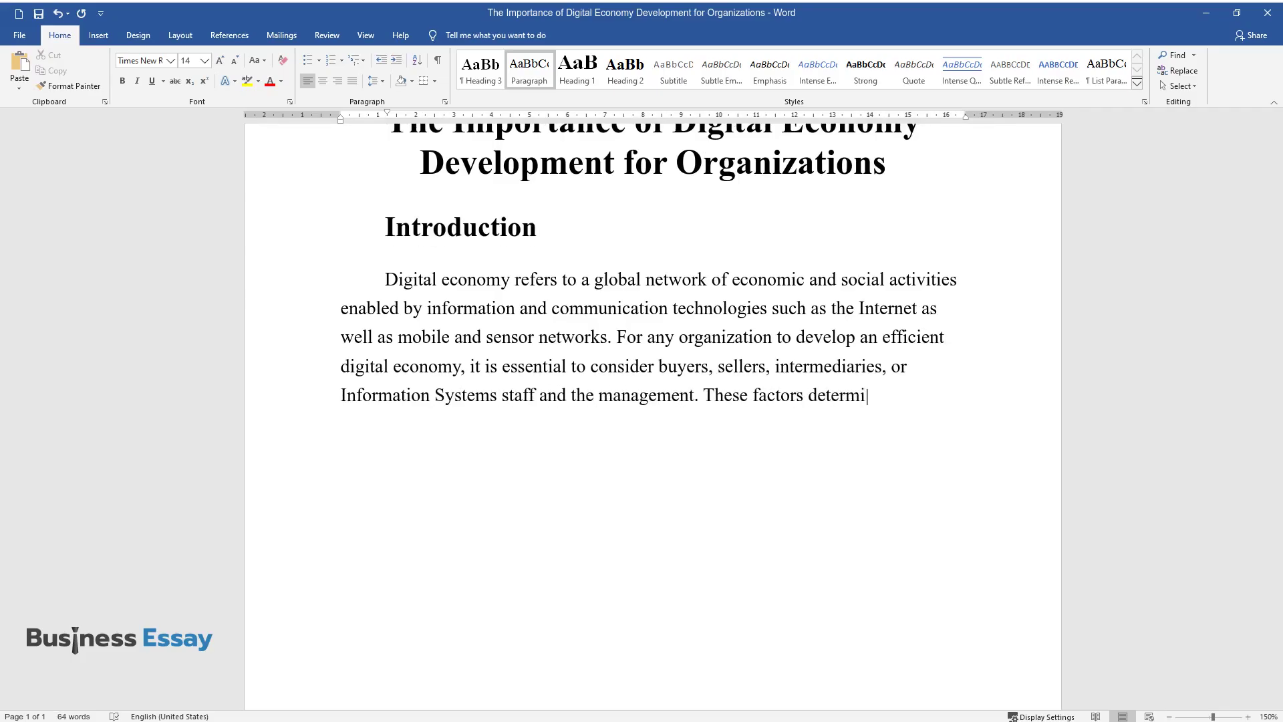
pyautogui.write('ne the success of the online marketing str')
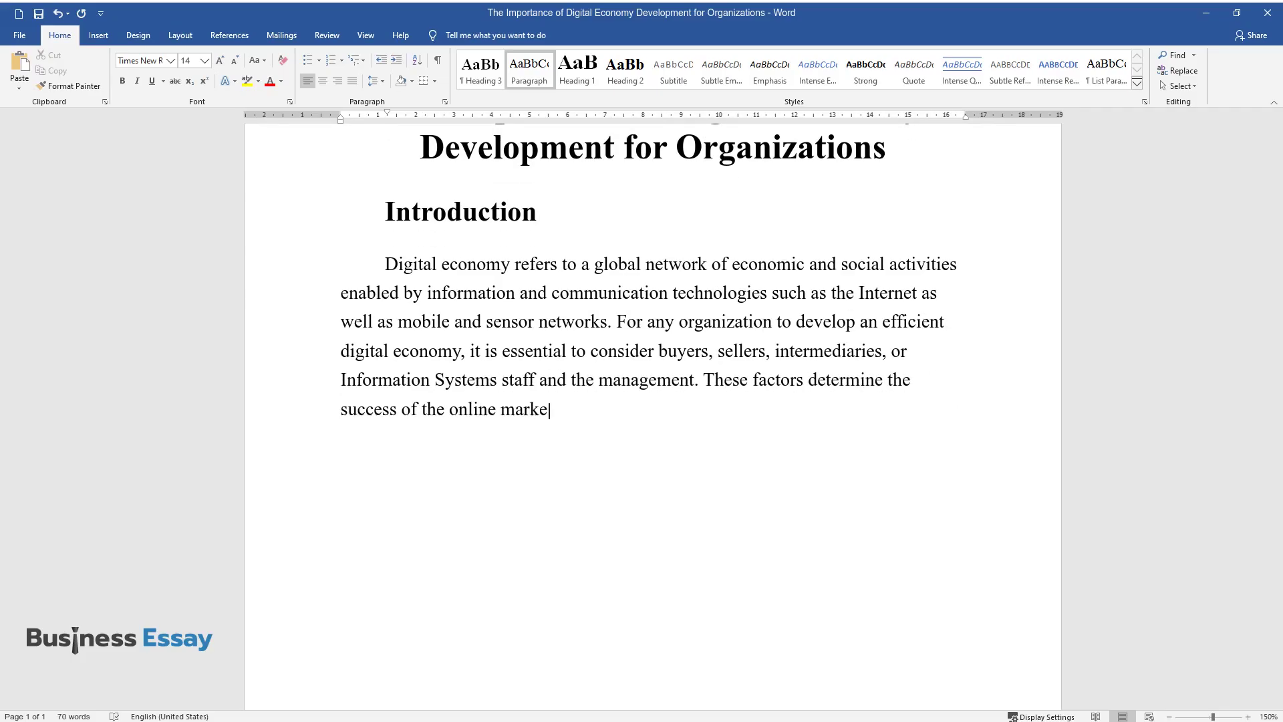
pyautogui.write('ategy a business decides')
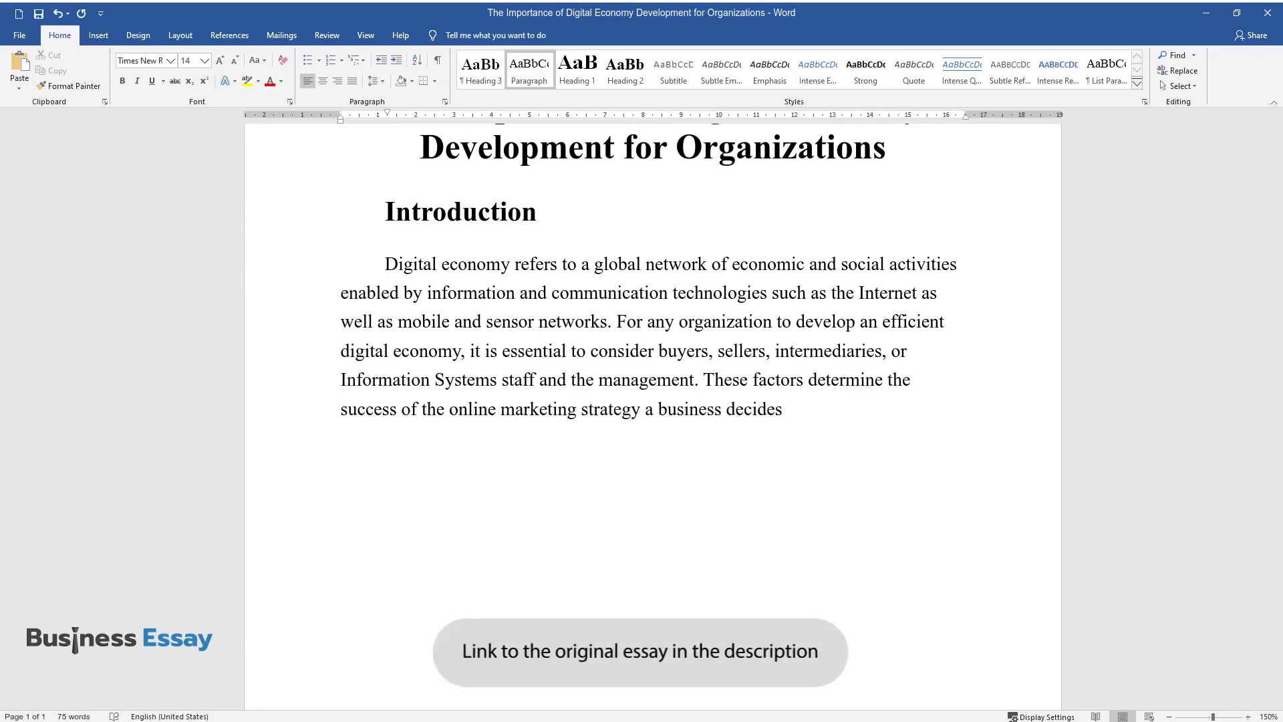
pyautogui.write(' to use.Disc')
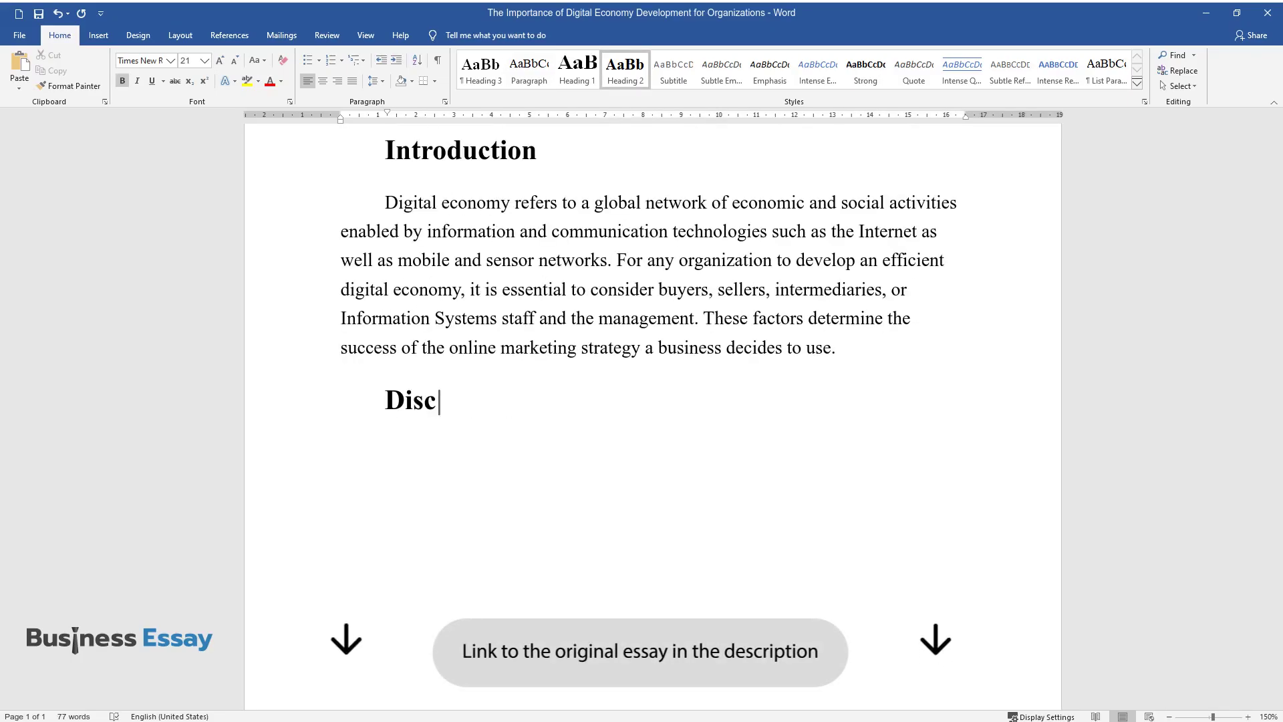
pyautogui.write('ussion')
# Step: Write the Discussion paragraph on online sales, direct marketing and reaching customers via a quality mailing list
pyautogui.press('Return')
pyautogui.write('Onlin')
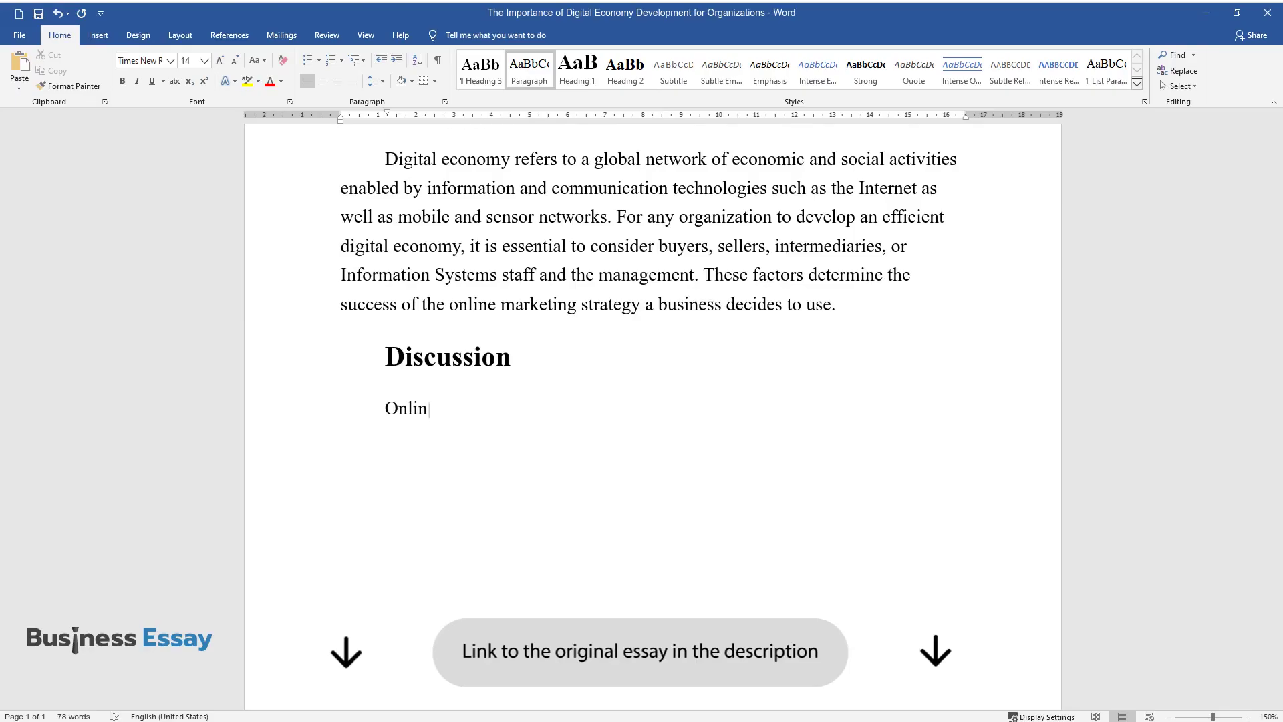
pyautogui.write('e sales. This is mostly from a ma')
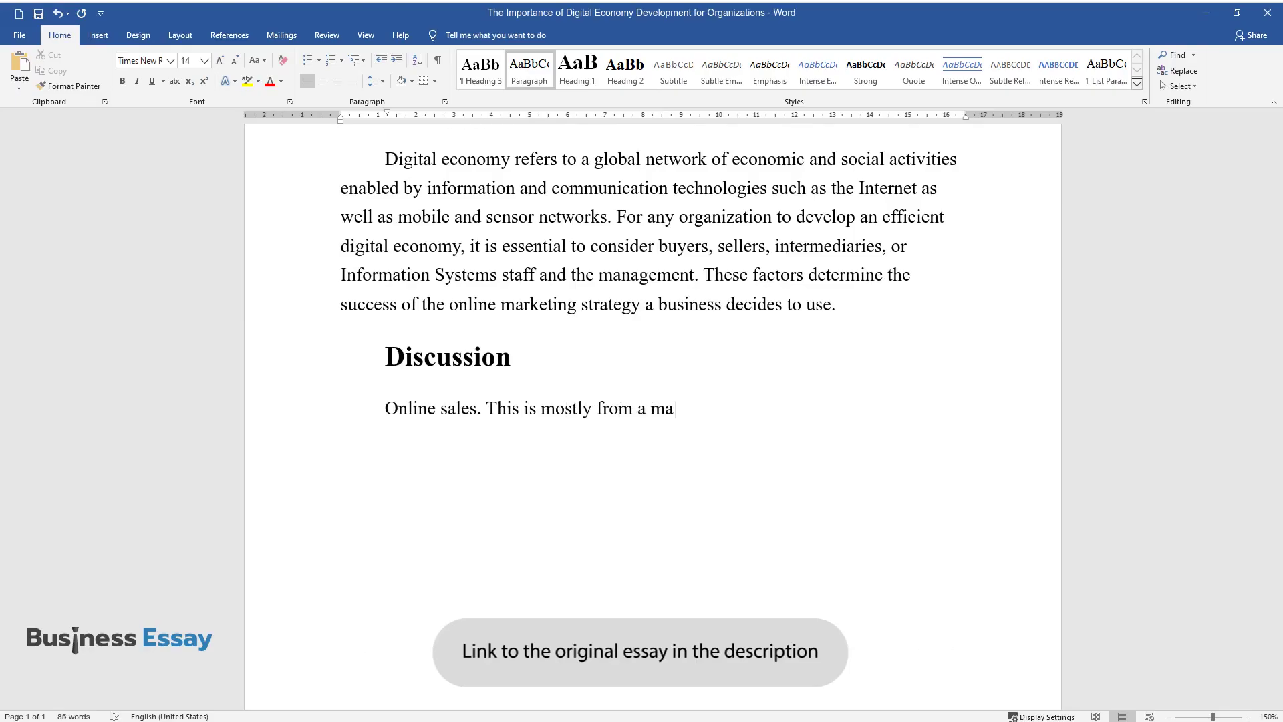
pyautogui.write('nufacturer to a customer, eliminating any intermed')
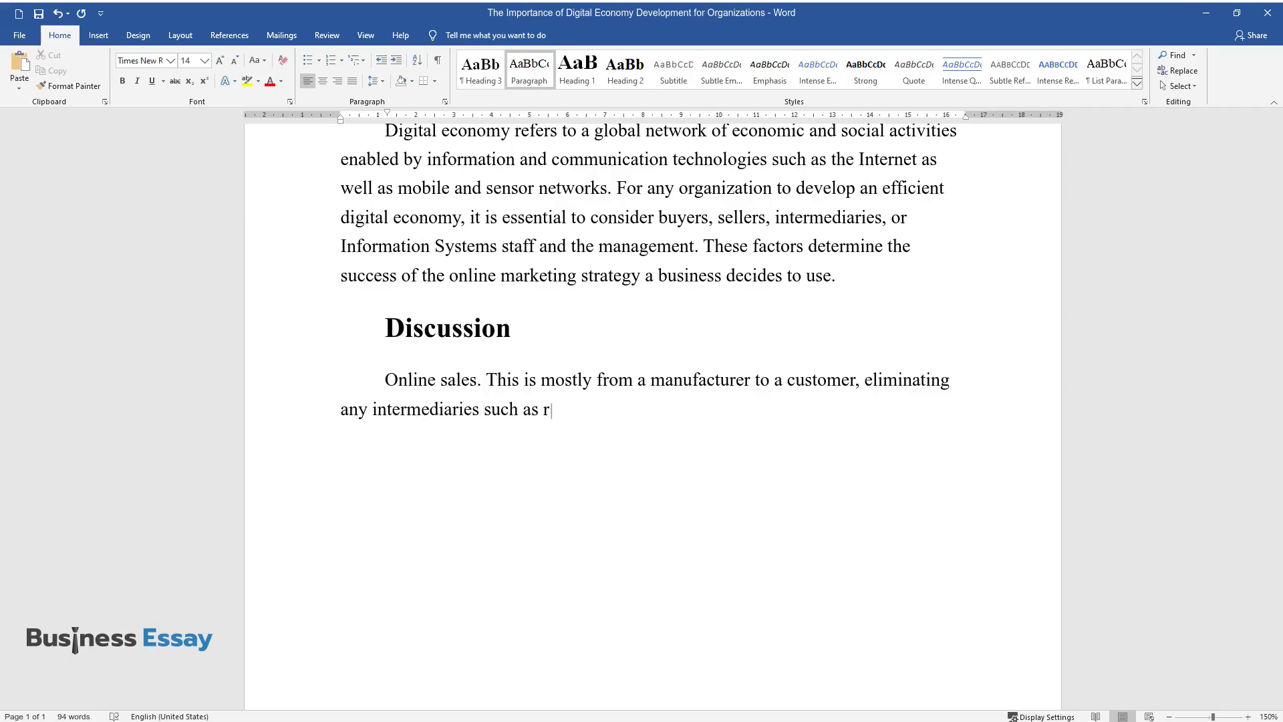
pyautogui.write('iaries such as retailers or middle agents. This is')
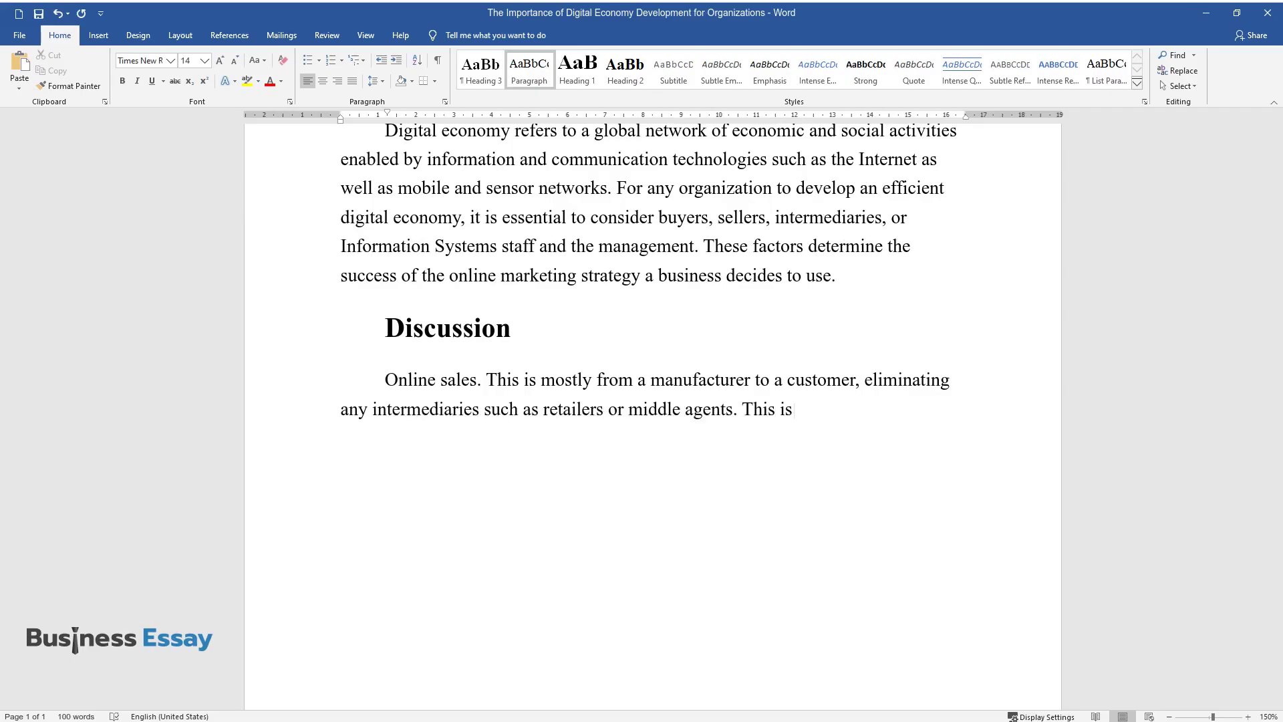
pyautogui.write(' an example of a Business-to-Consumer mode')
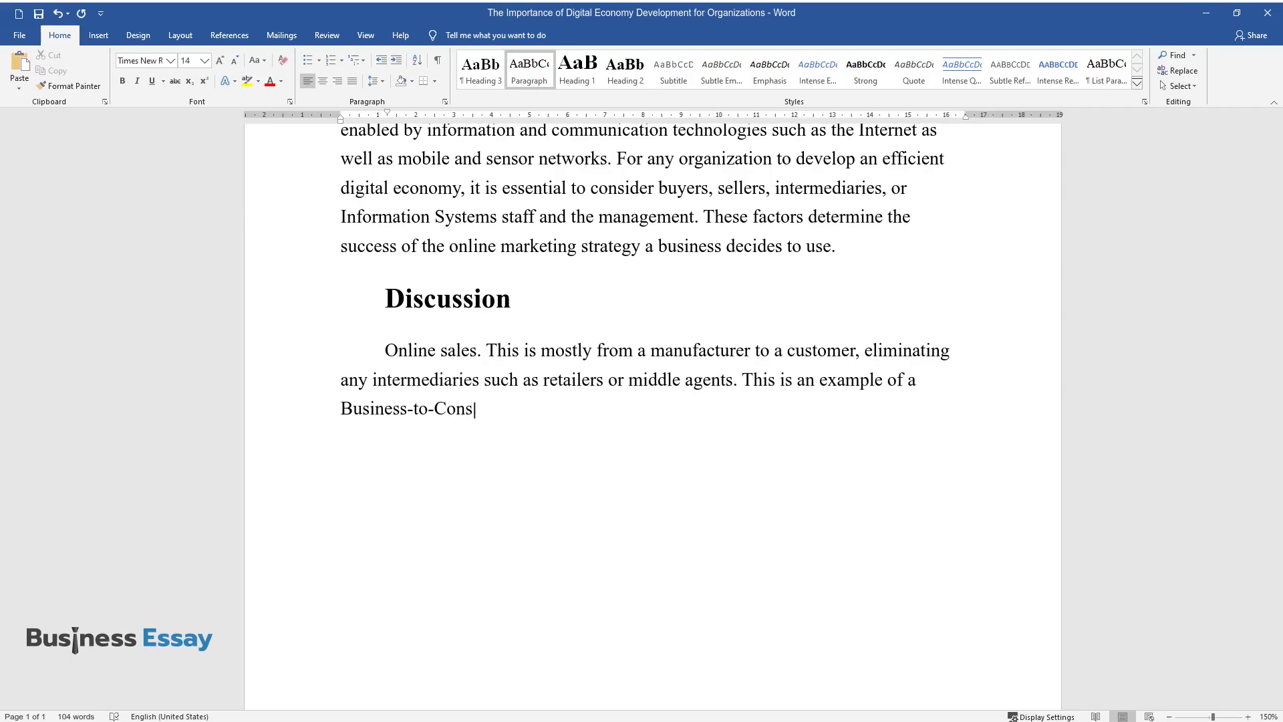
pyautogui.write('l. The company can use th')
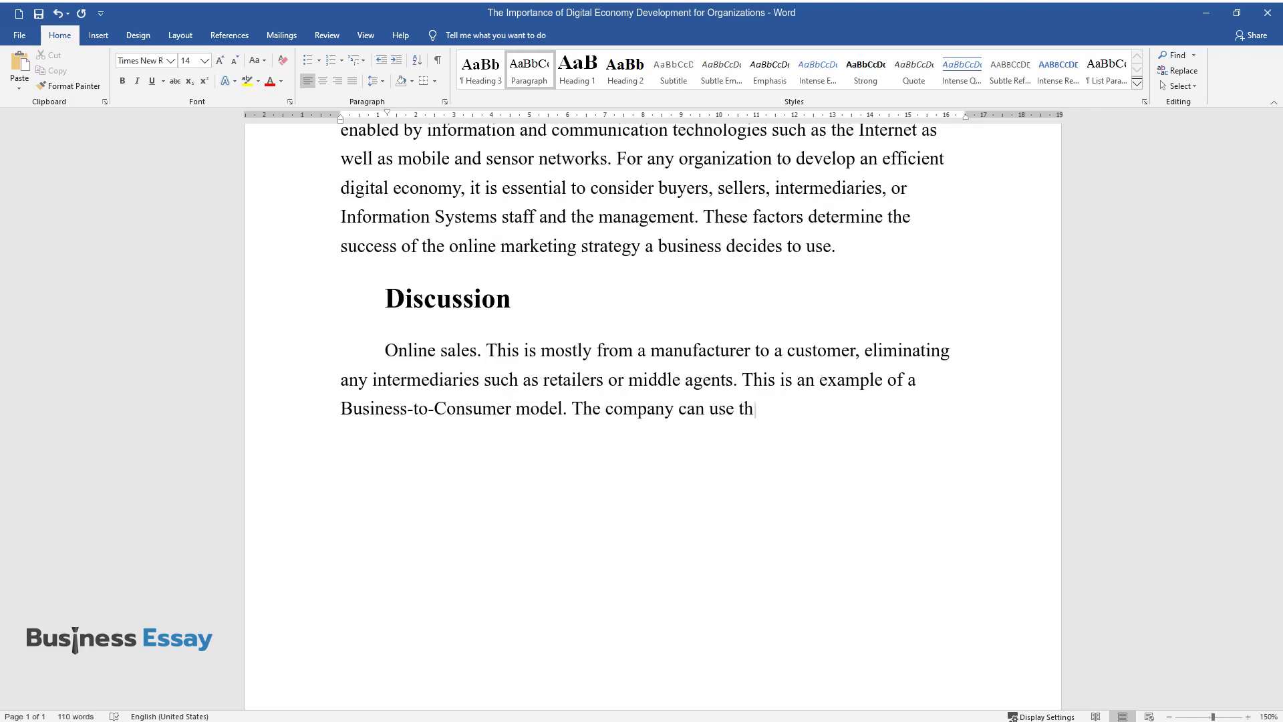
pyautogui.write('is model to make the distribution more ef')
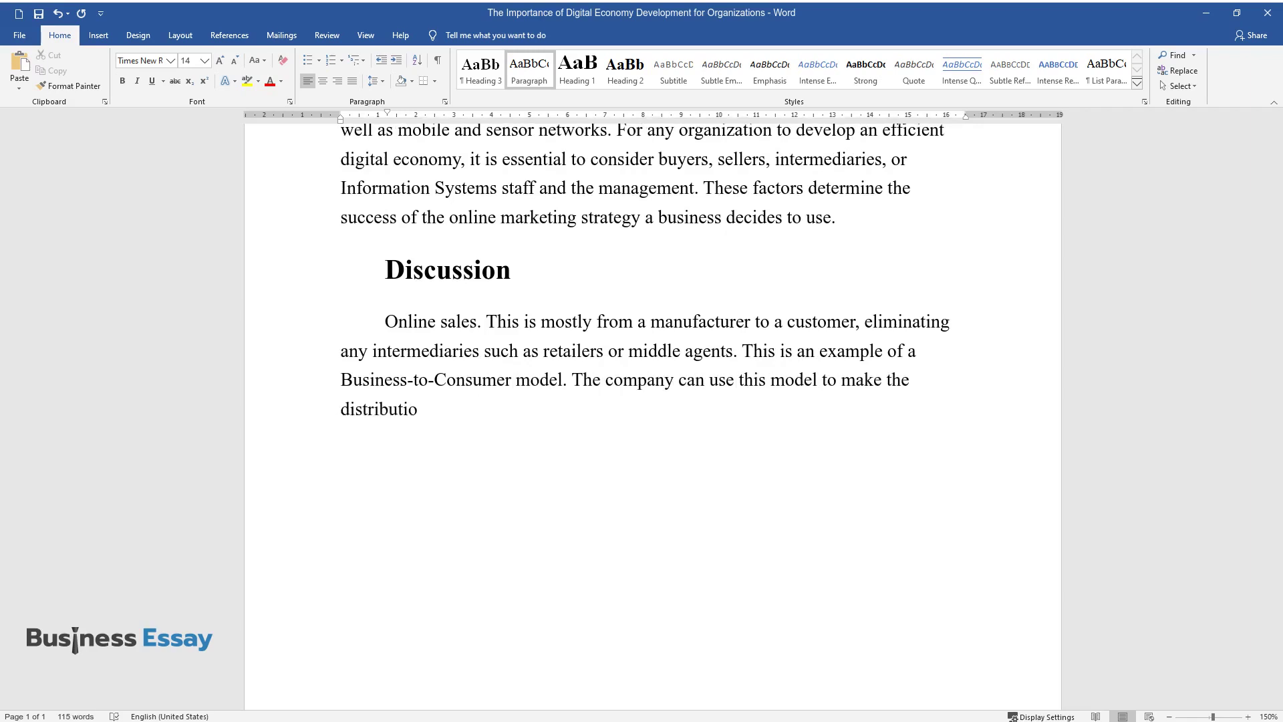
pyautogui.write('ficient and quick. Some ')
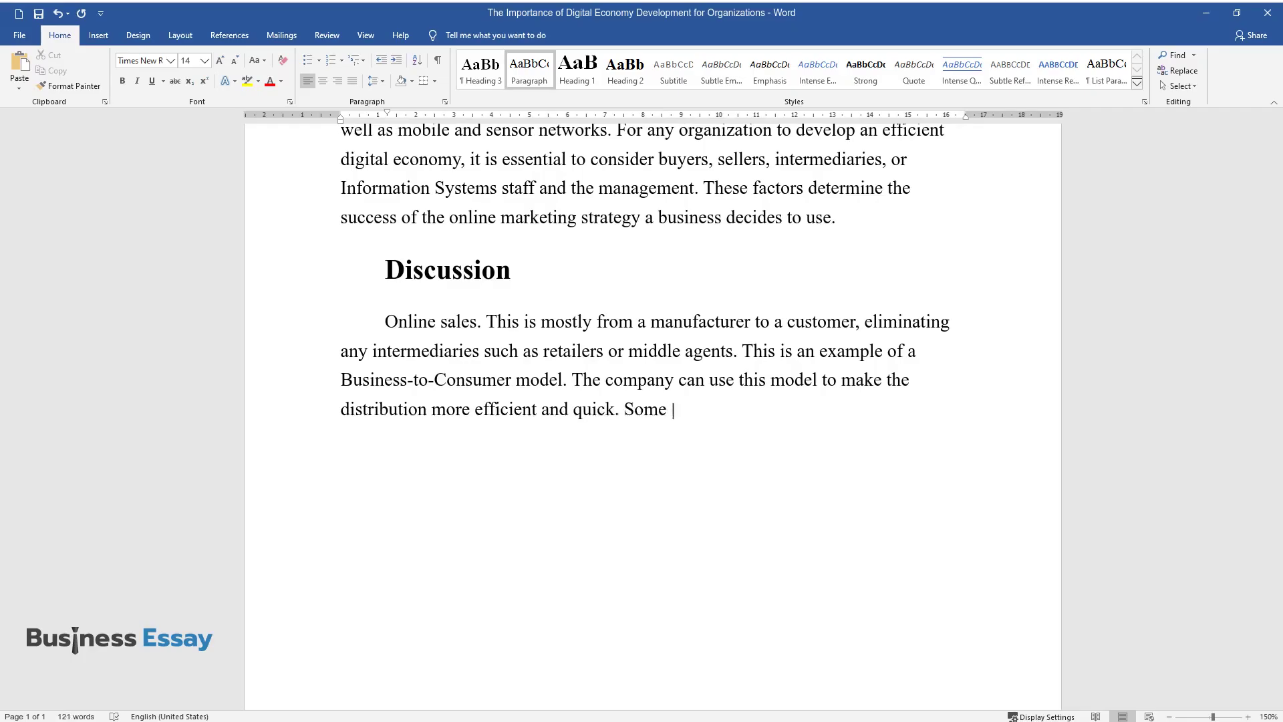
pyautogui.write('types of direct marketing could be ')
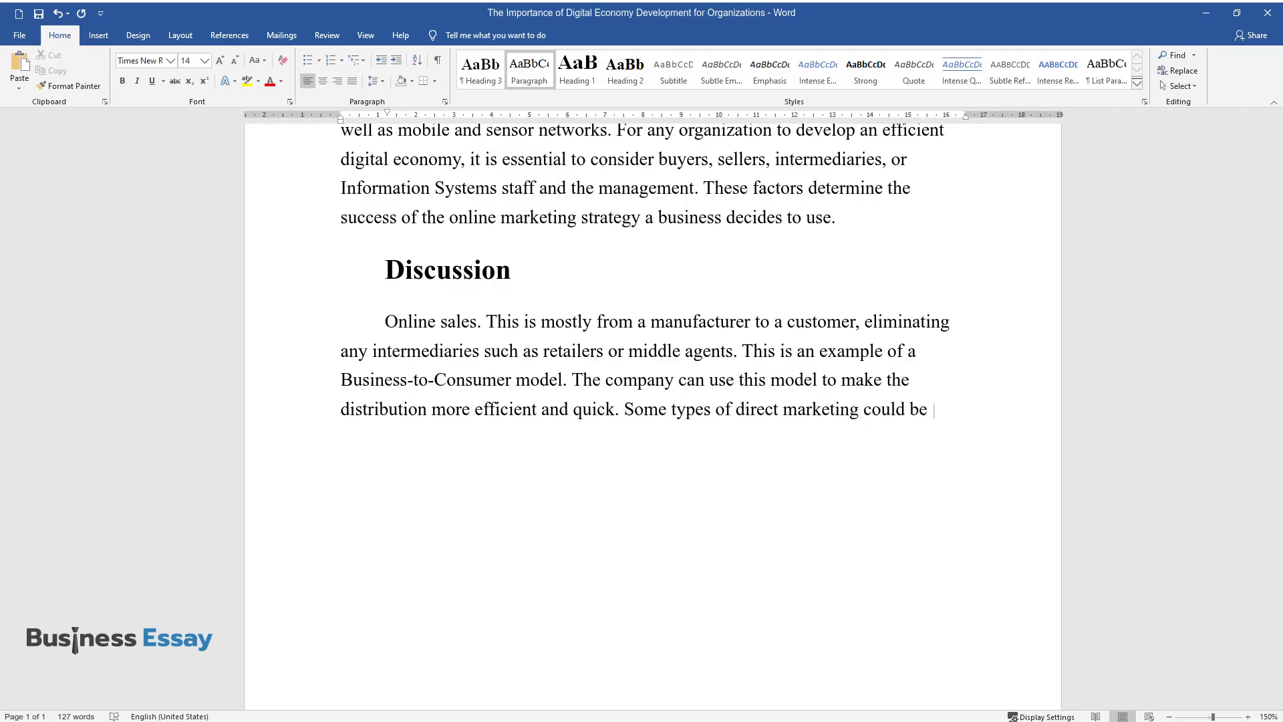
pyautogui.write('used to this end, such as e-mail ')
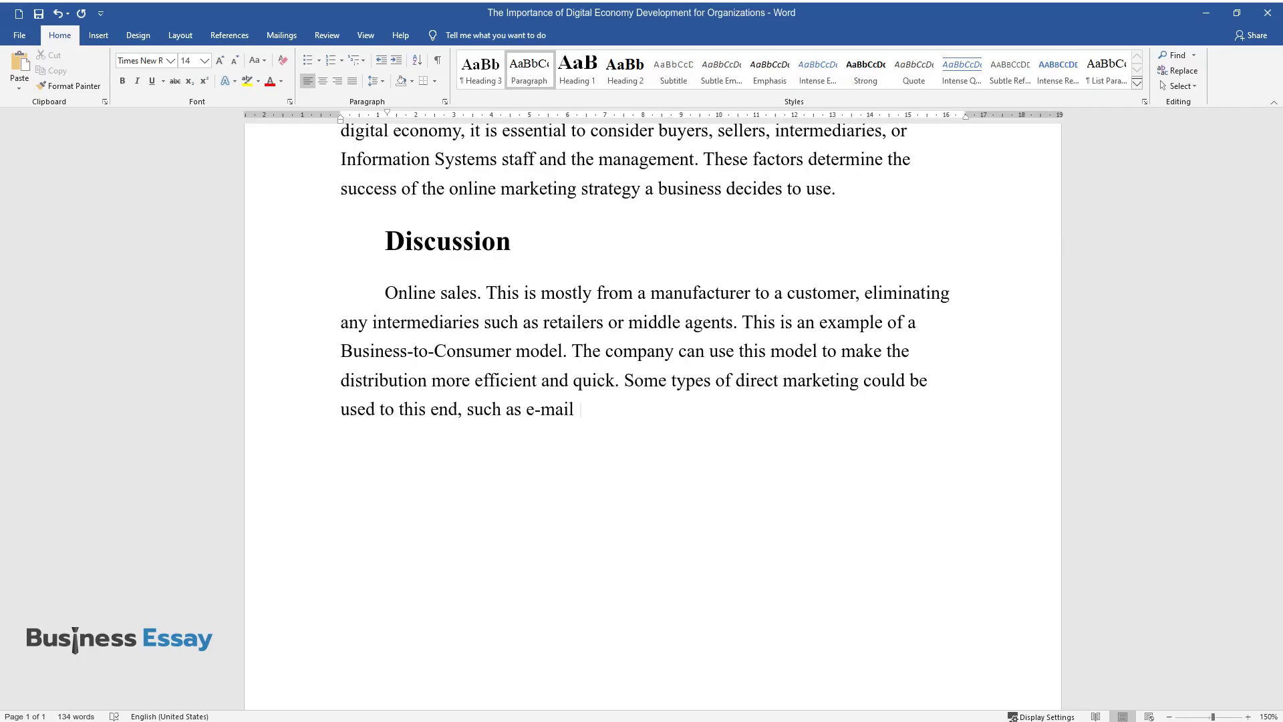
pyautogui.write('marketing, direct mail, or telema')
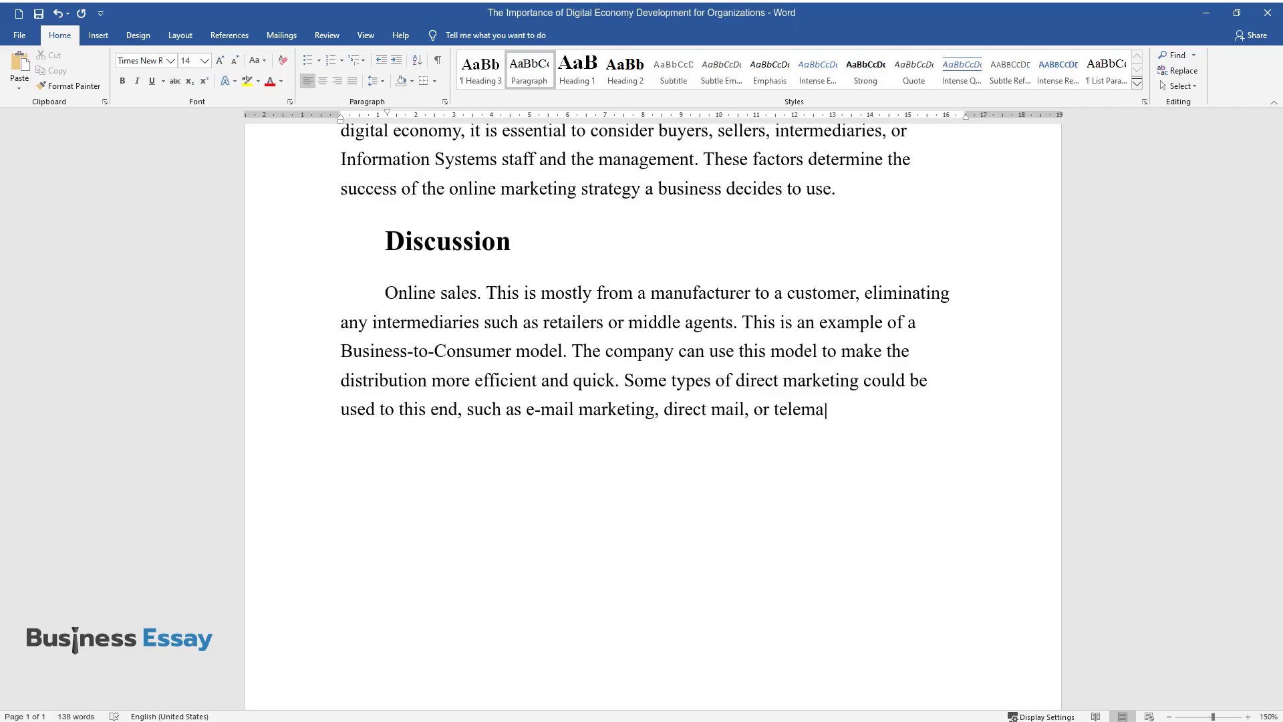
pyautogui.write('rketing. A good quality mailing l')
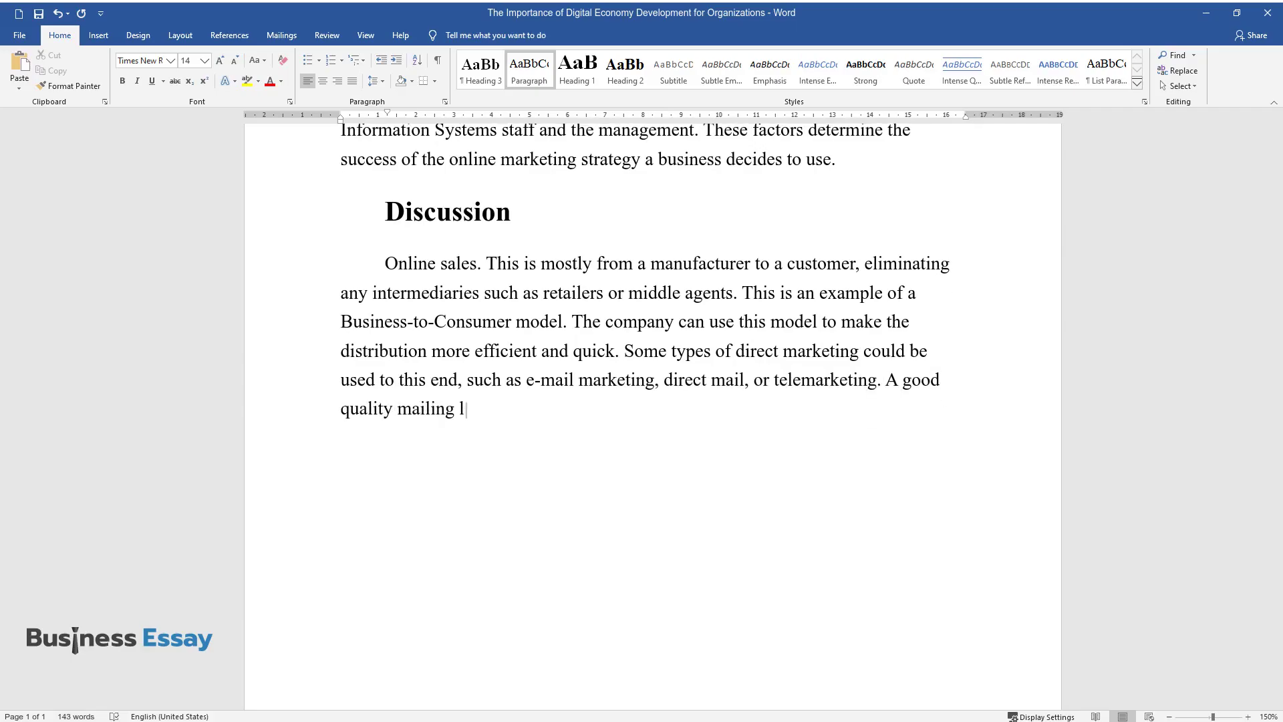
pyautogui.write('ist, with the correct selection an')
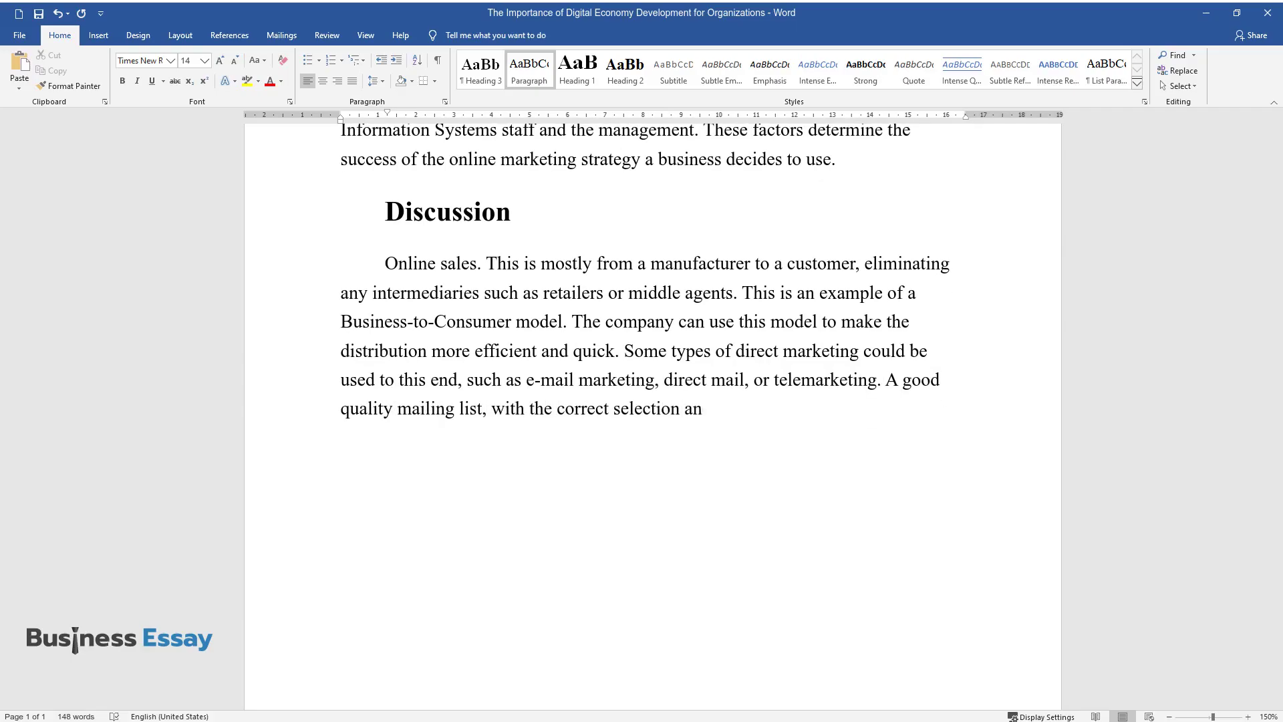
pyautogui.write('d from a reliable source, which u')
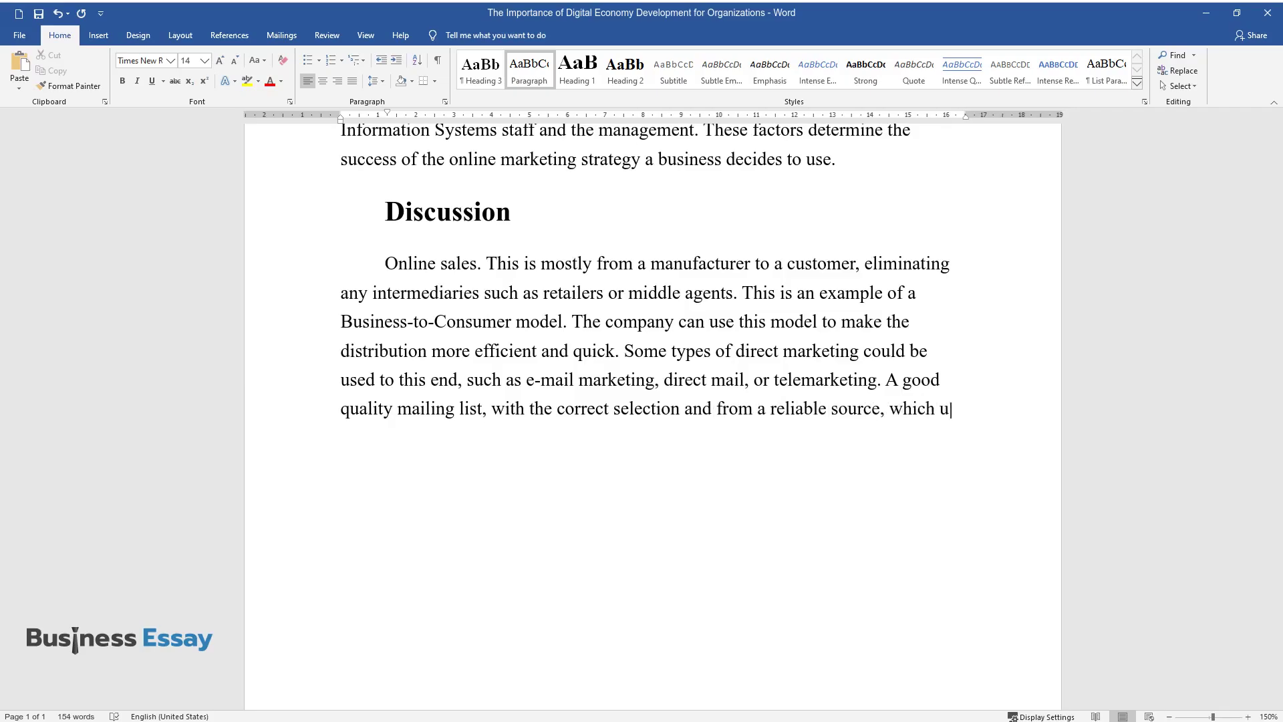
pyautogui.write('pdates information frequently, ca')
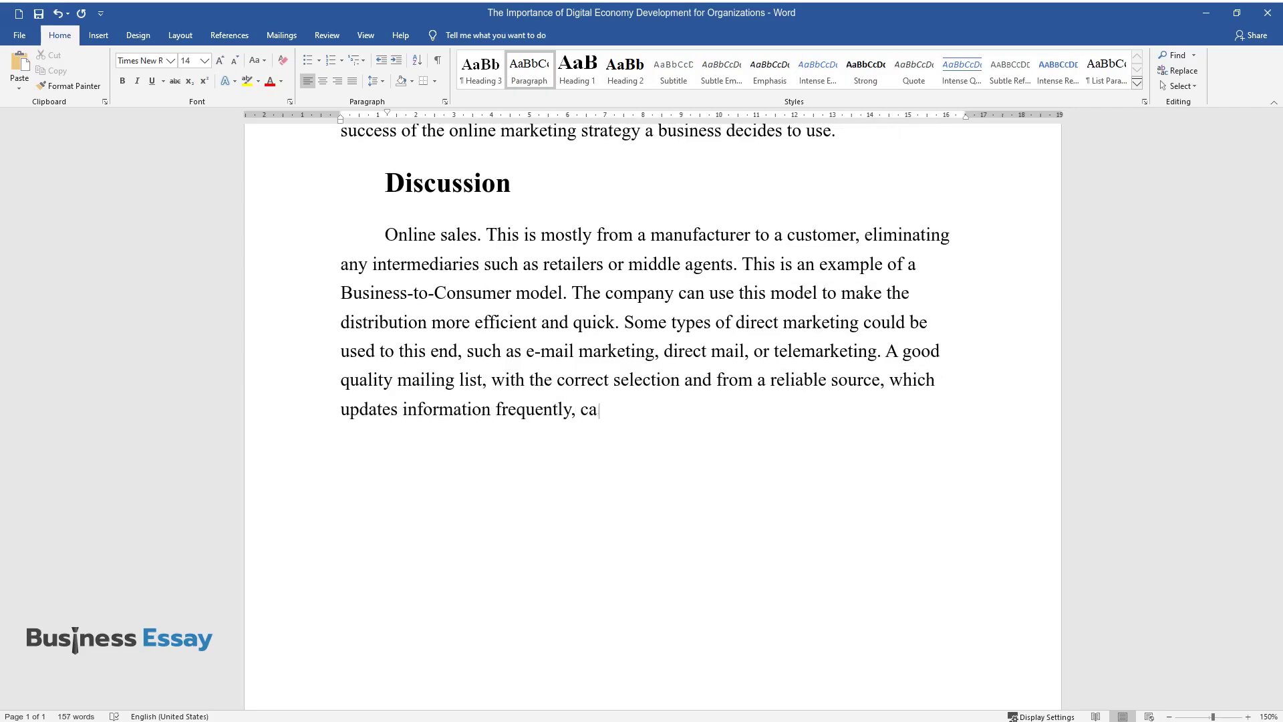
pyautogui.write('n help to connect with people who ')
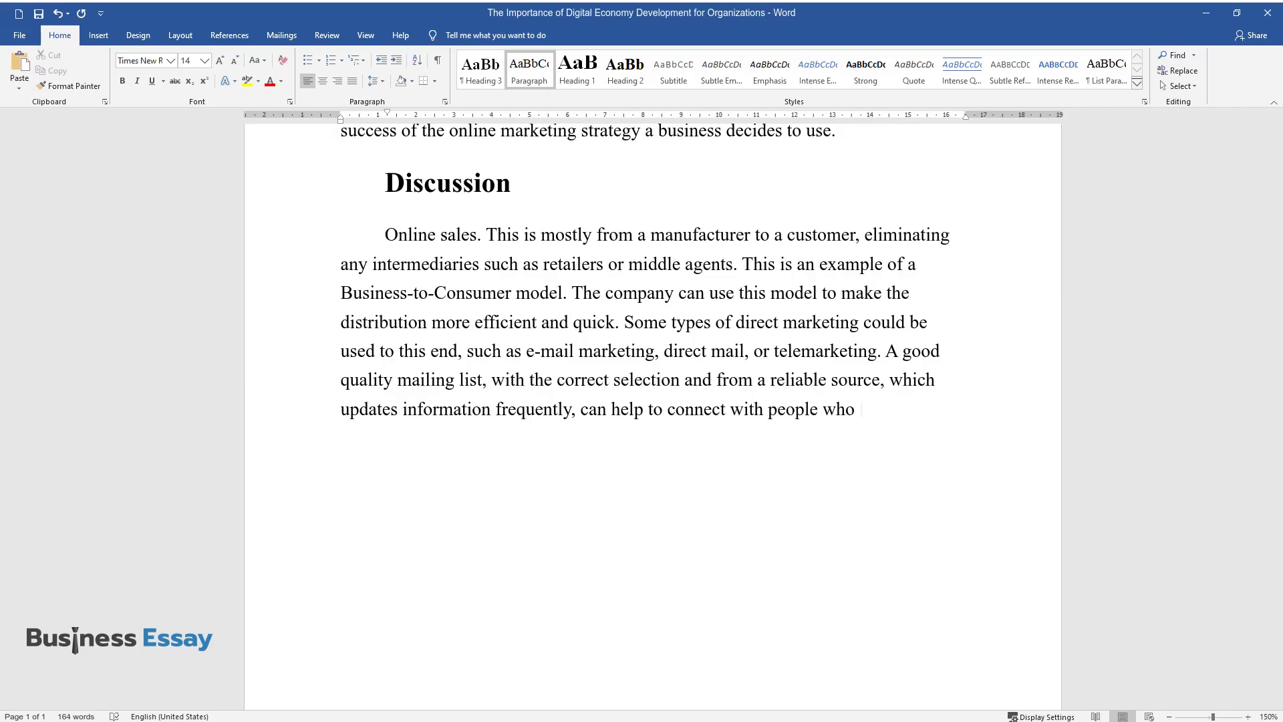
pyautogui.write('are more likely to be interested ')
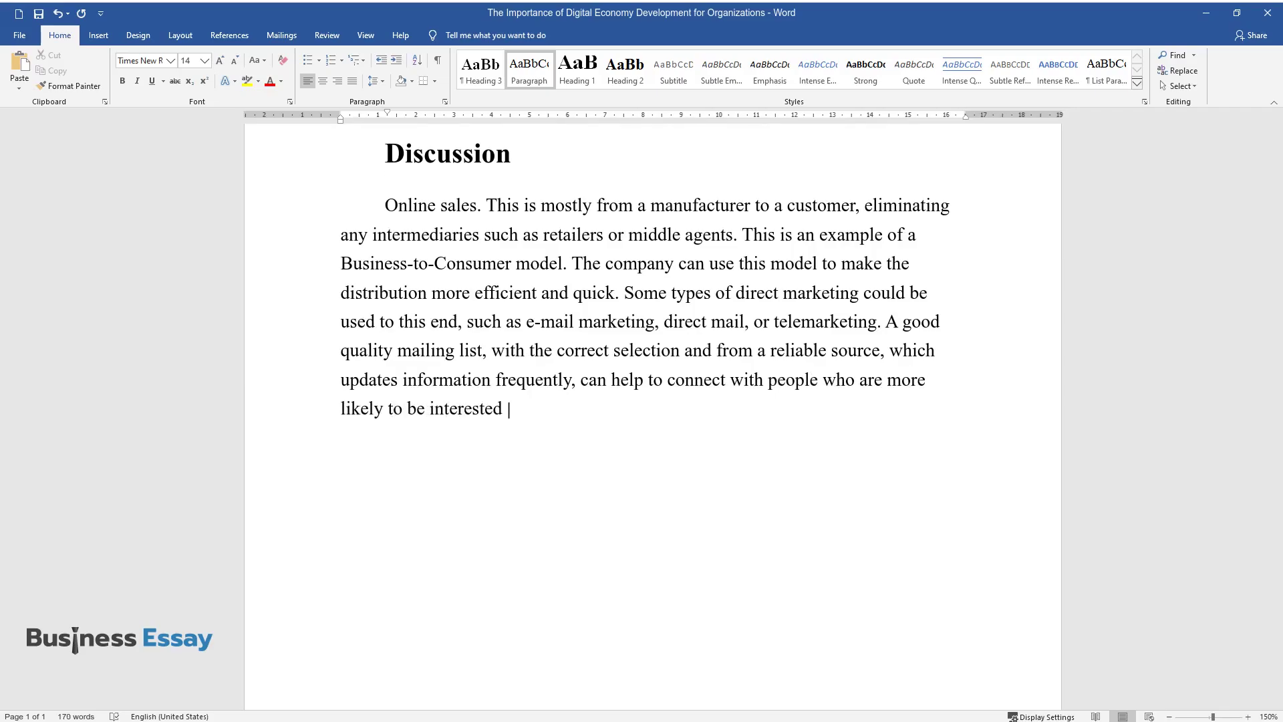
pyautogui.write("in the company's products or serv")
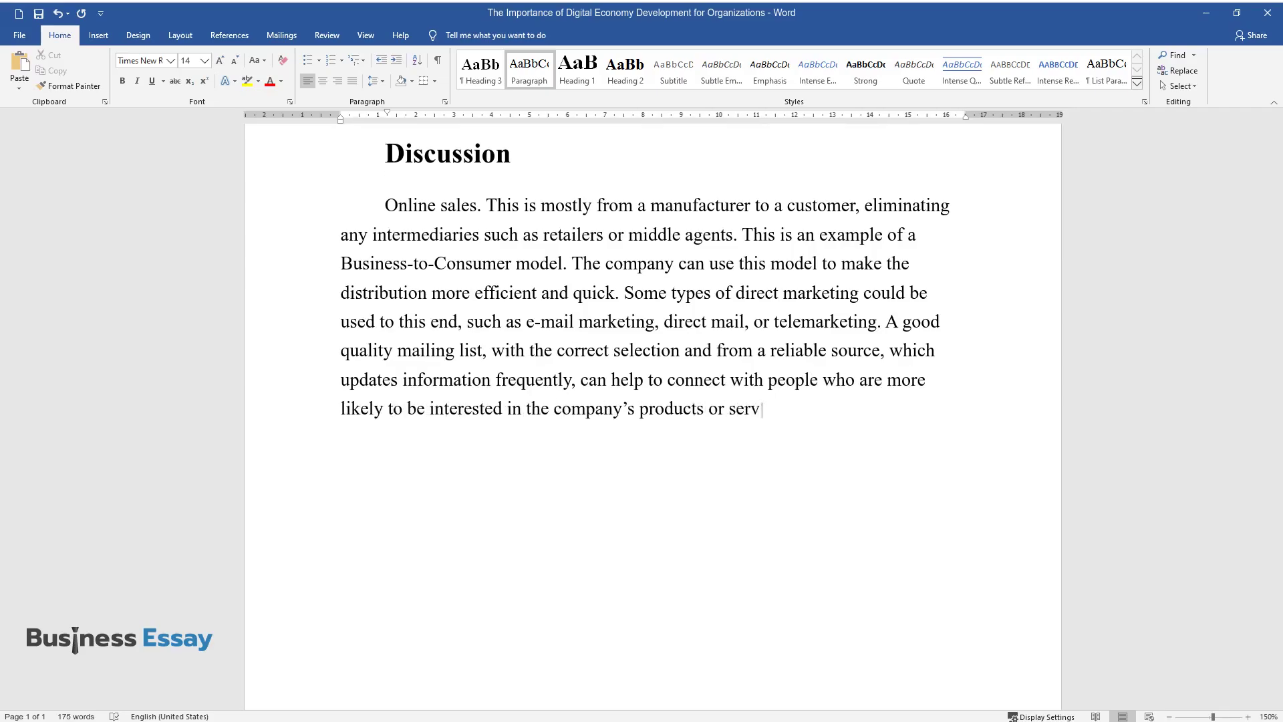
pyautogui.write('ices.')
pyautogui.press('Return')
# Step: Type the paragraph 'Using e-markets, the company can market its products to customers worldwide…'
pyautogui.write('Using e-')
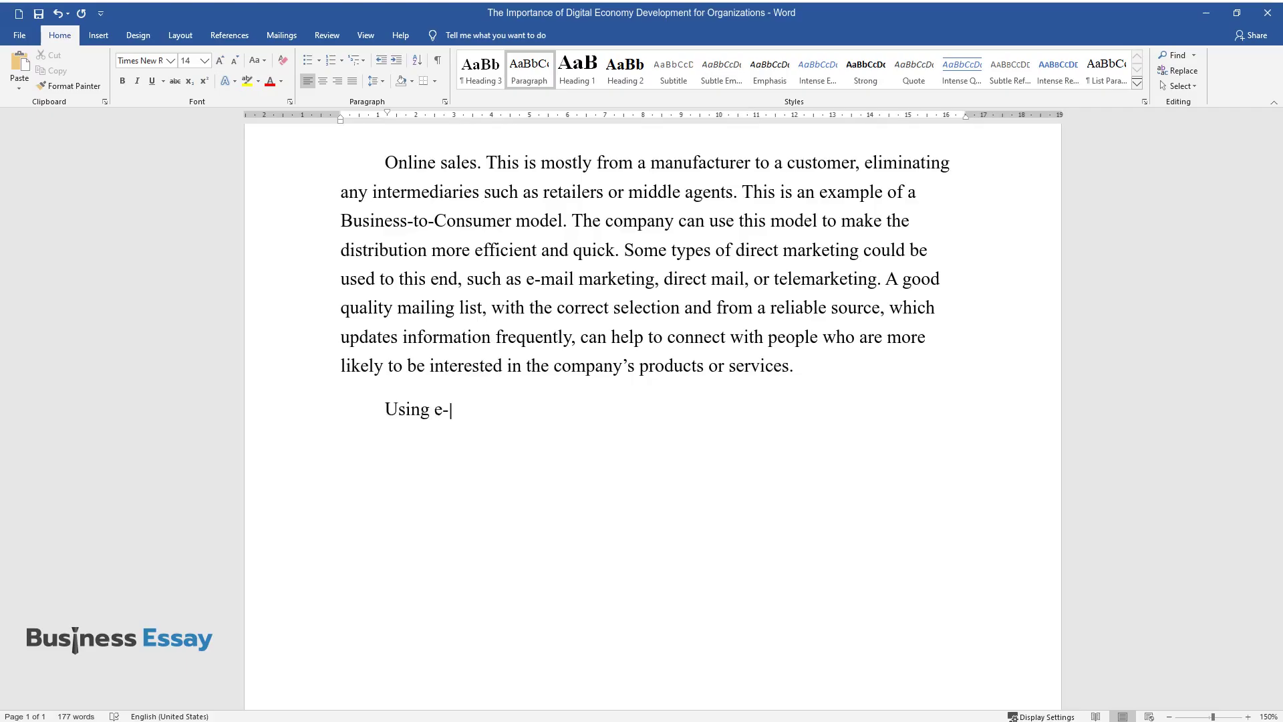
pyautogui.write('markets, the company can market it')
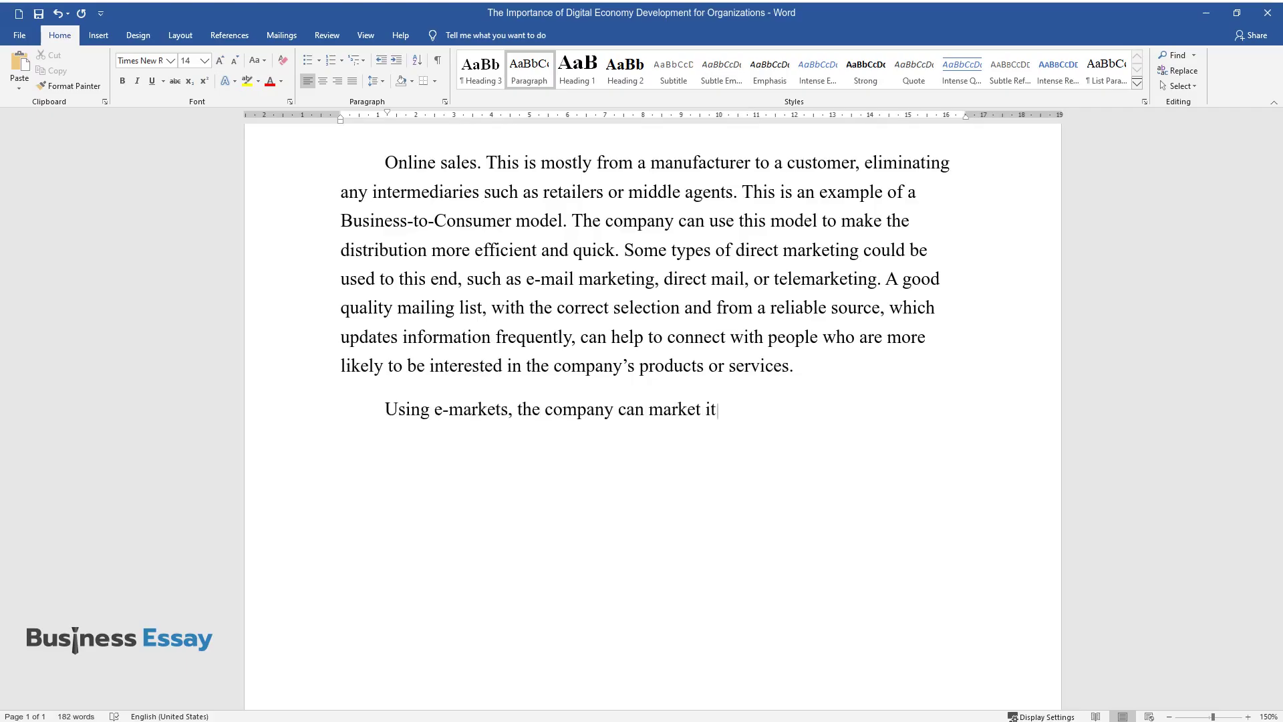
pyautogui.write('s products to customers worldwide')
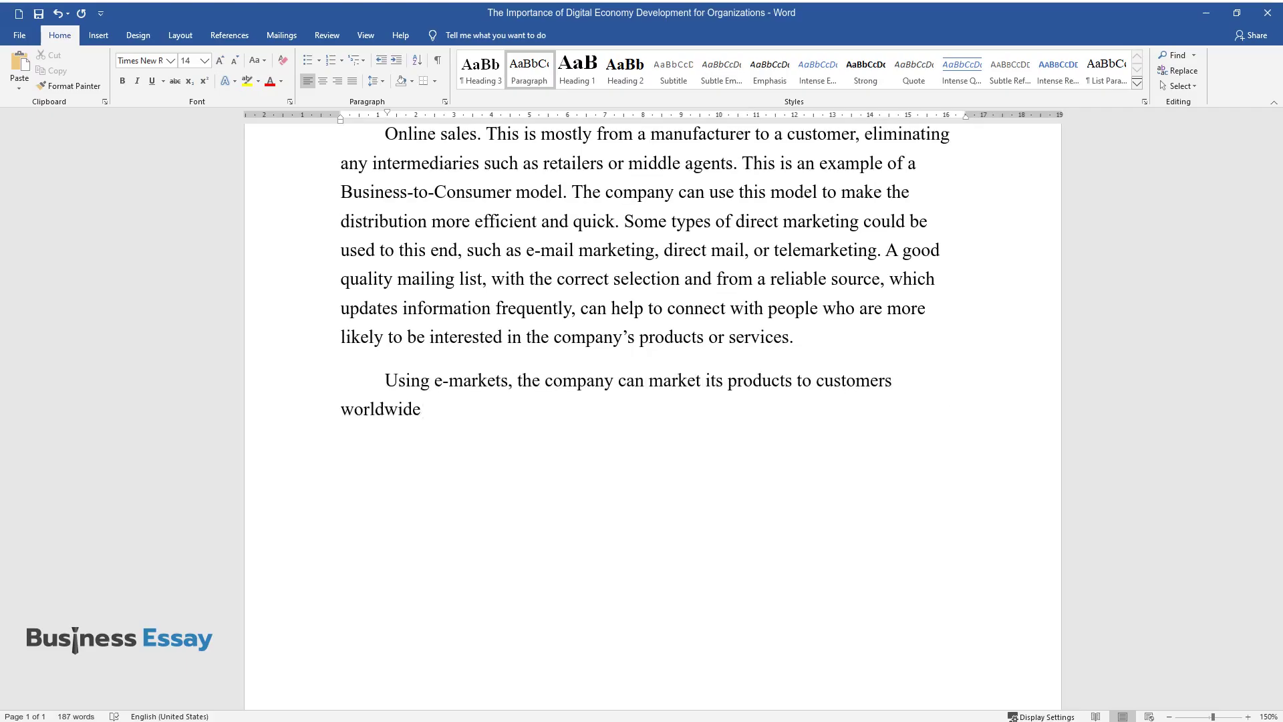
pyautogui.write(' with the help of a website. Peopl')
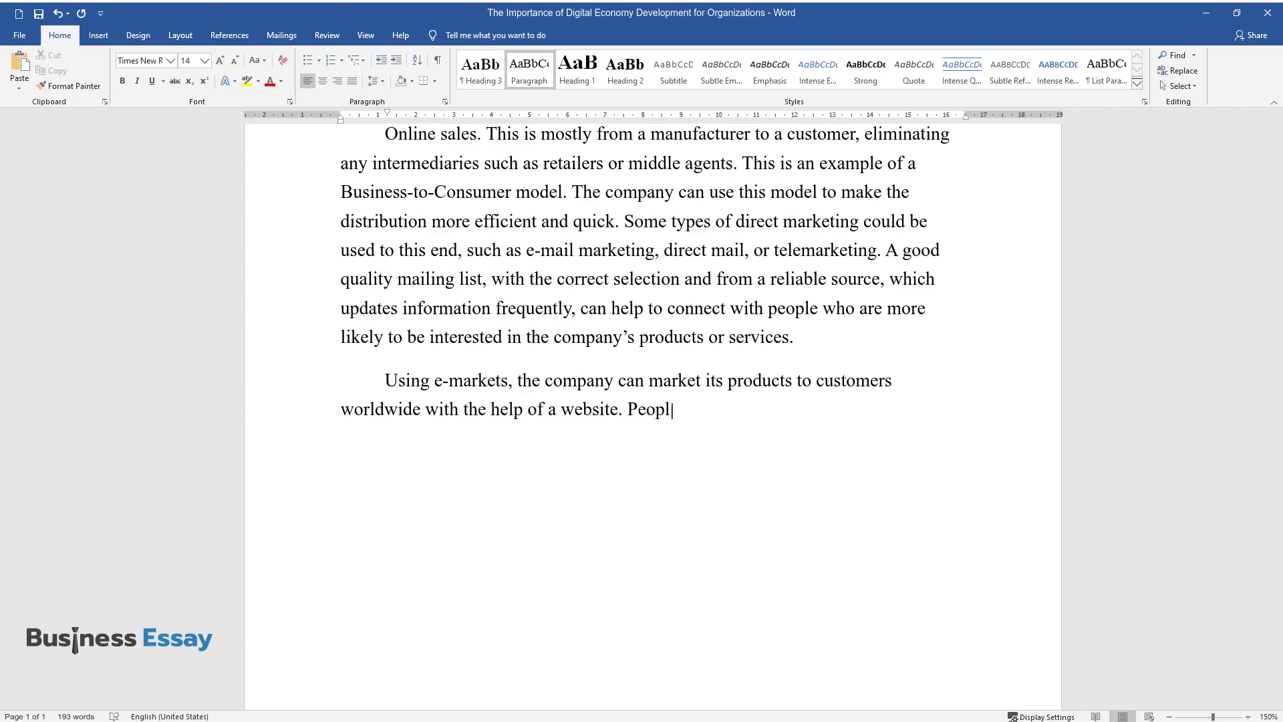
pyautogui.write('e log in, view the products, and c')
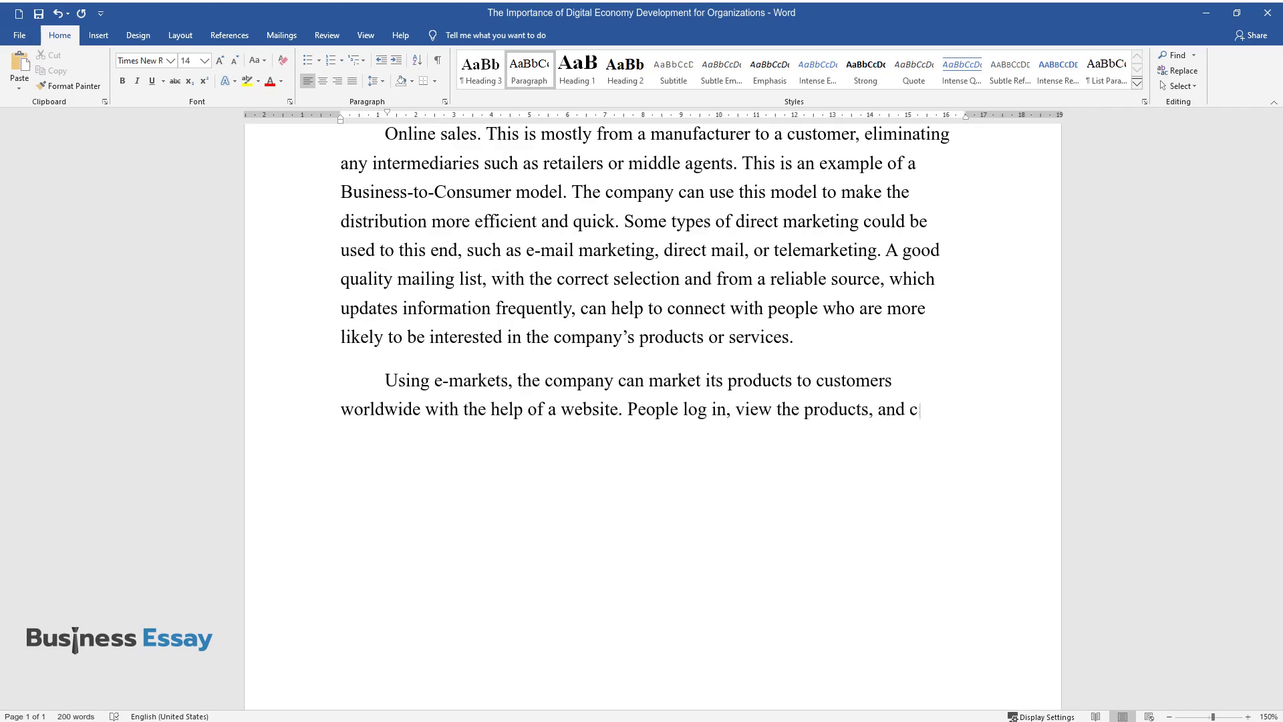
pyautogui.write('an use a credit card for transact')
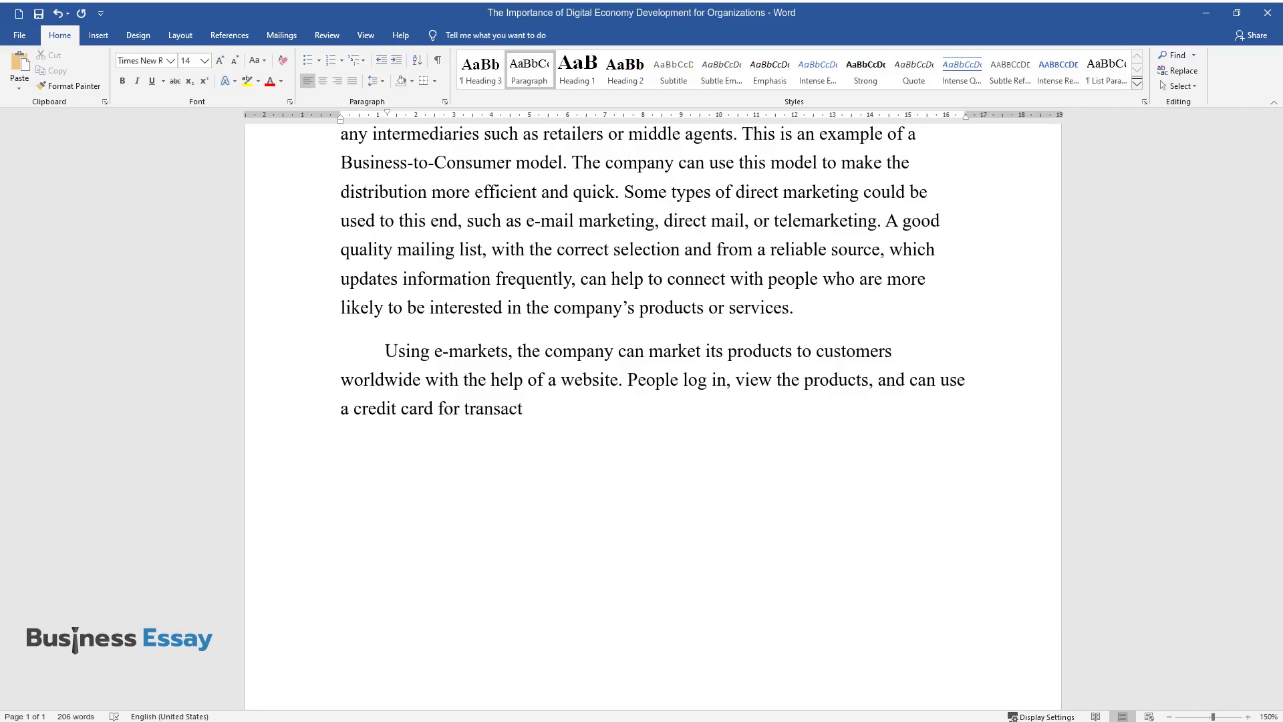
pyautogui.write('ions rather than going to the compa')
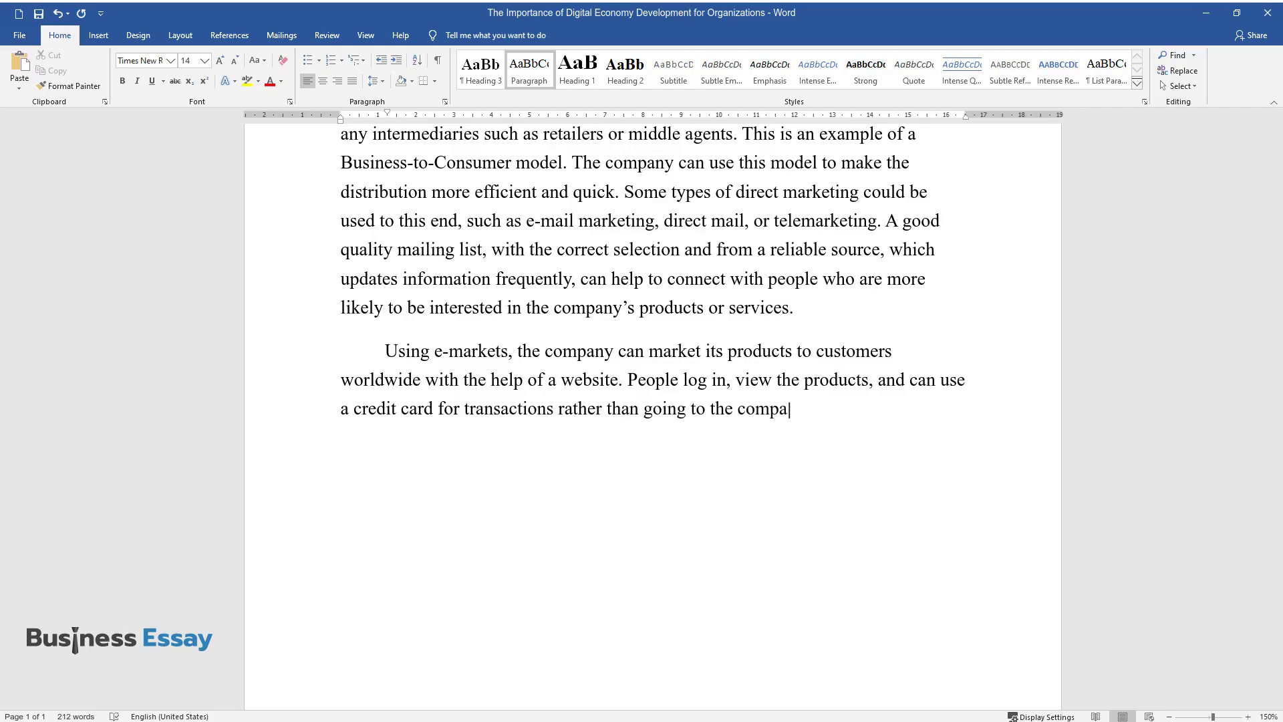
pyautogui.write('ny itself or the various branches ')
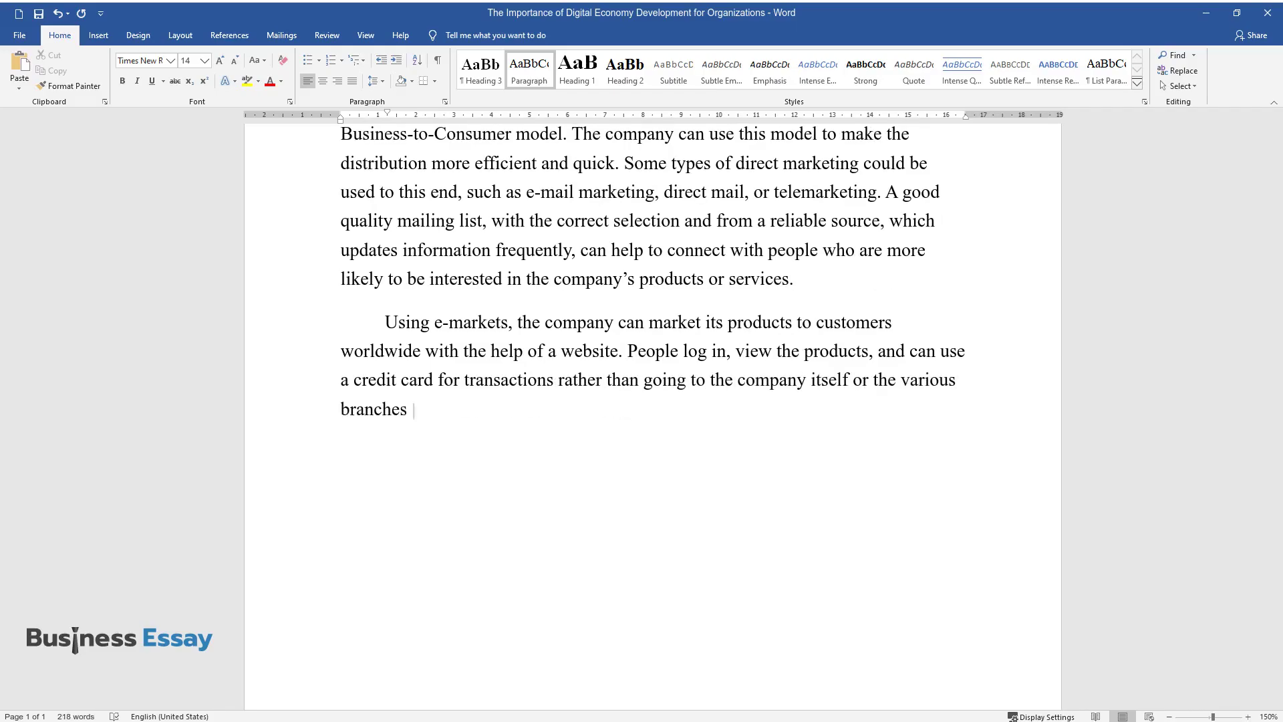
pyautogui.write('it has in a specific locality. For')
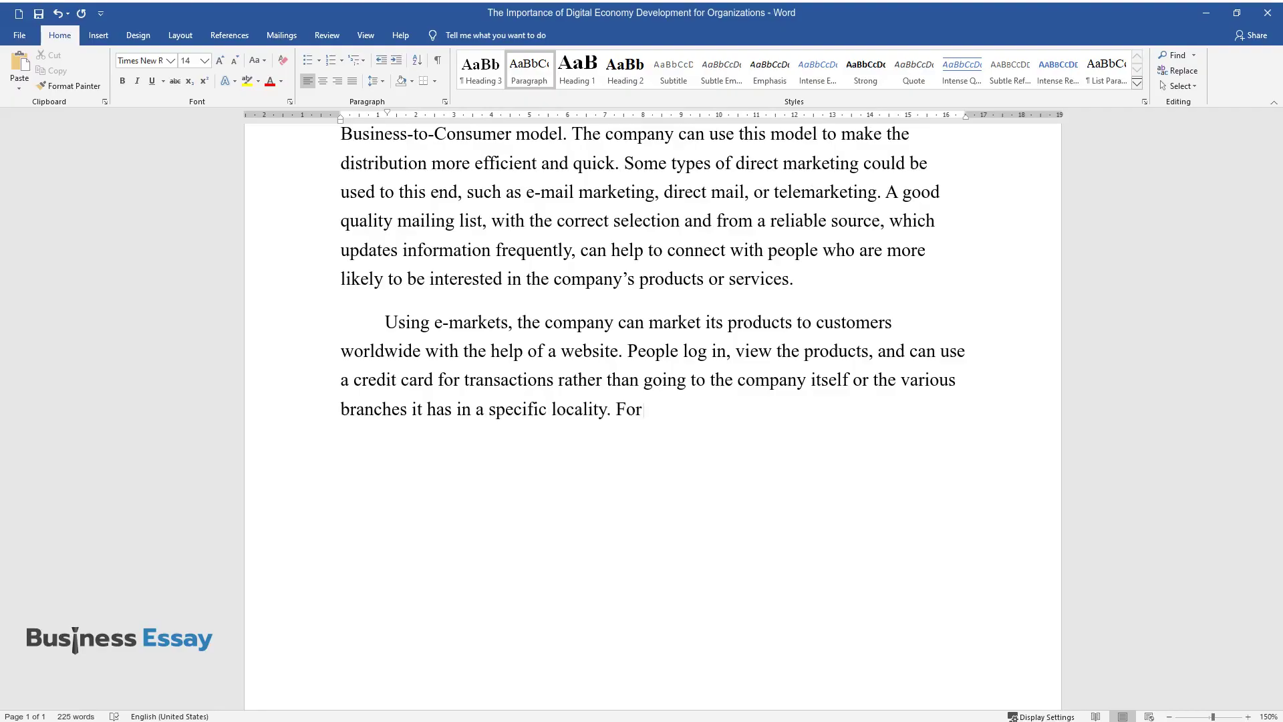
pyautogui.write(' suppliers, e-markets lower sales ')
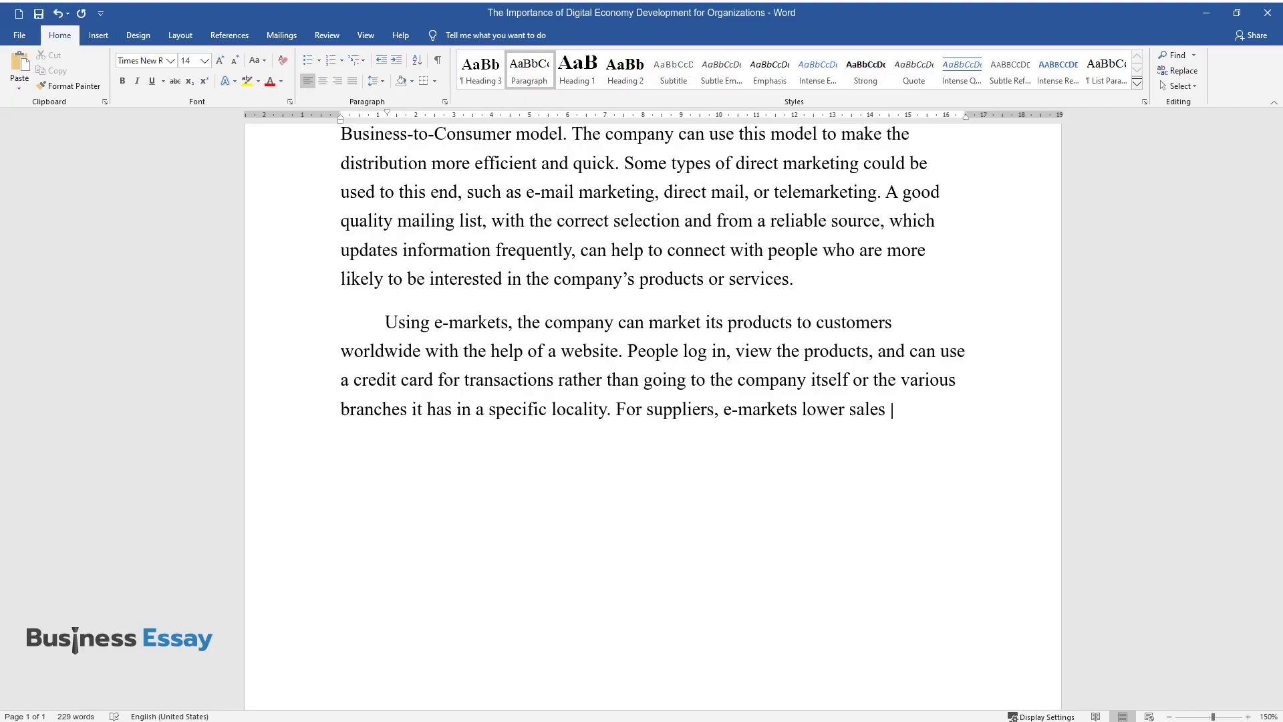
pyautogui.write('costs and help to reach new custom')
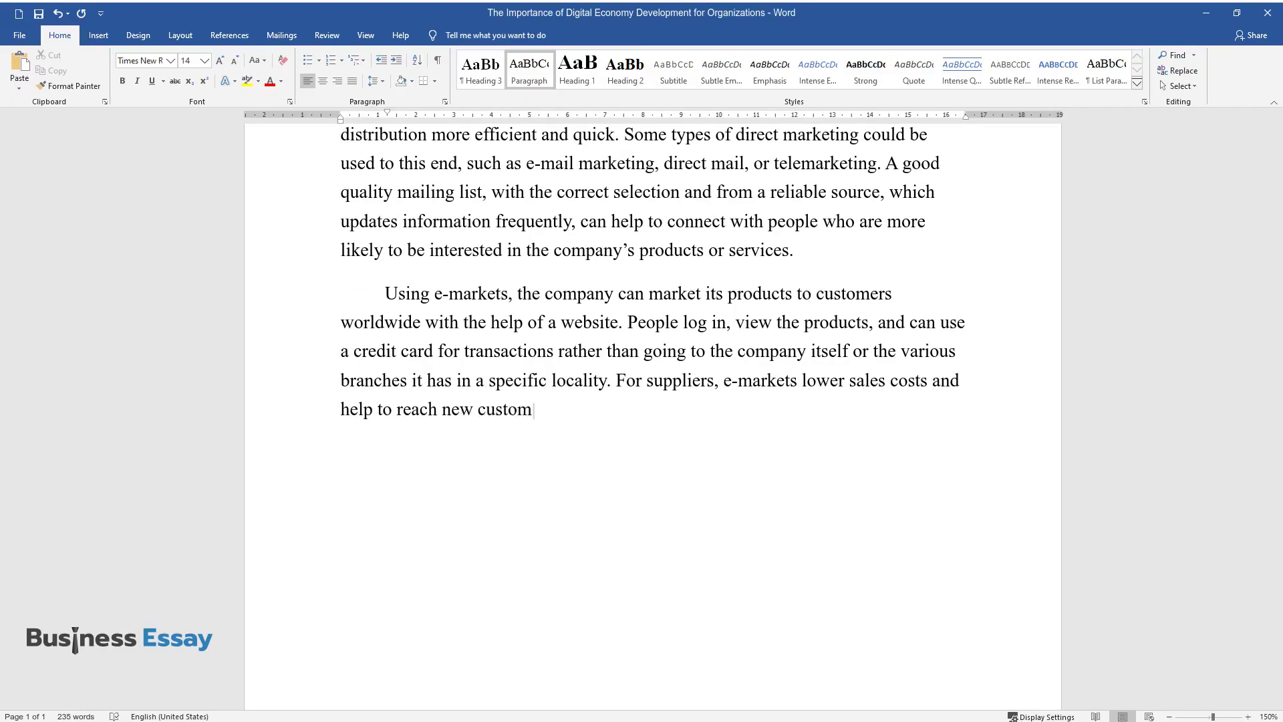
pyautogui.write('ers.Anoth')
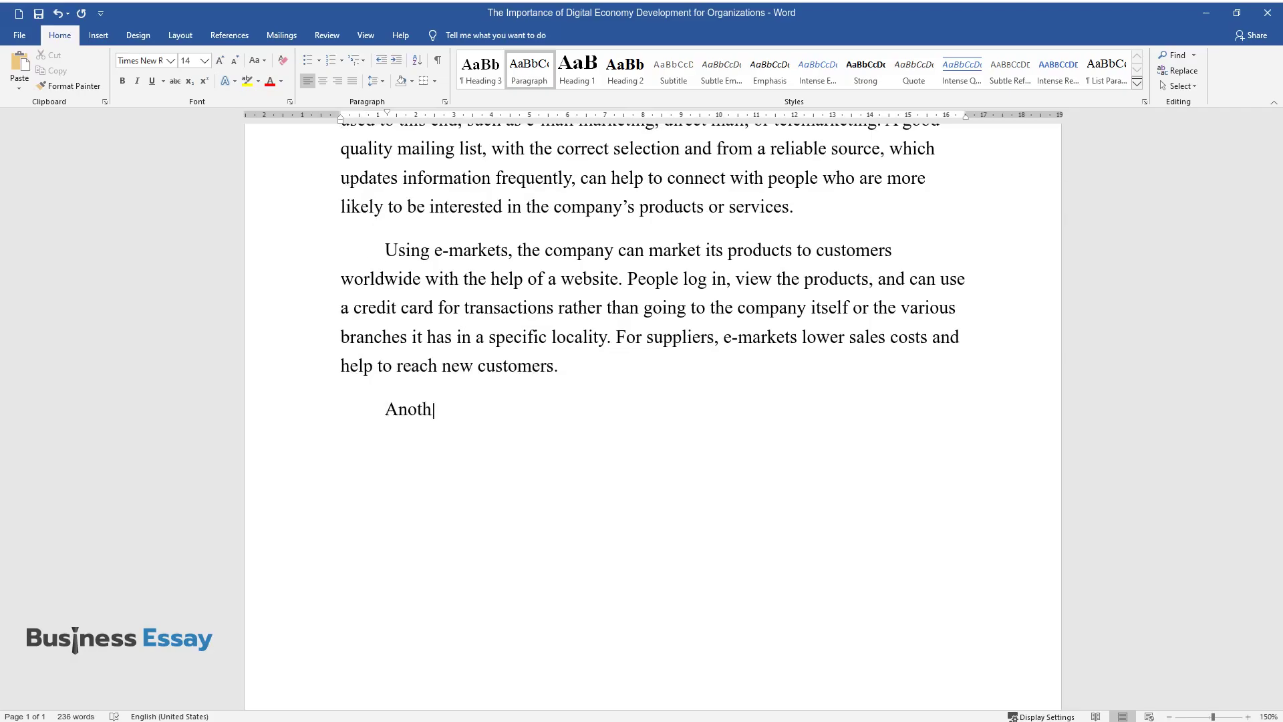
pyautogui.write('er technology offered among e-mar')
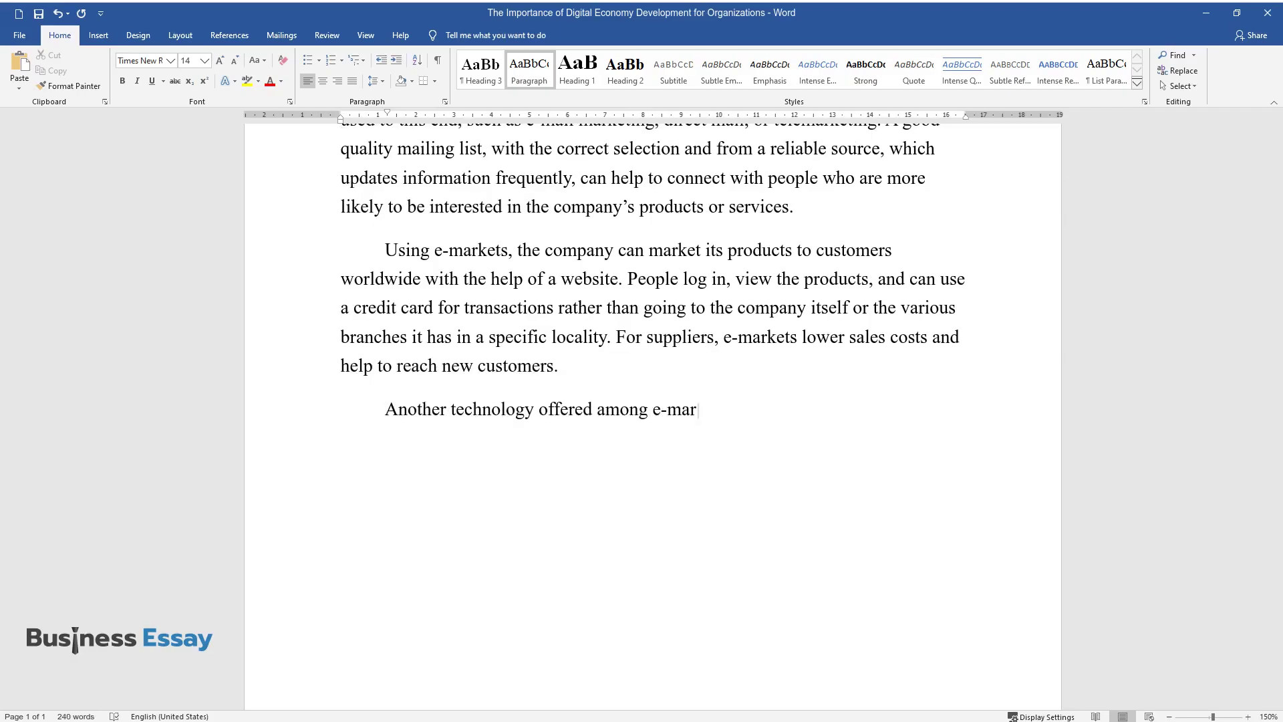
pyautogui.write('keting techniques is a catalog. T')
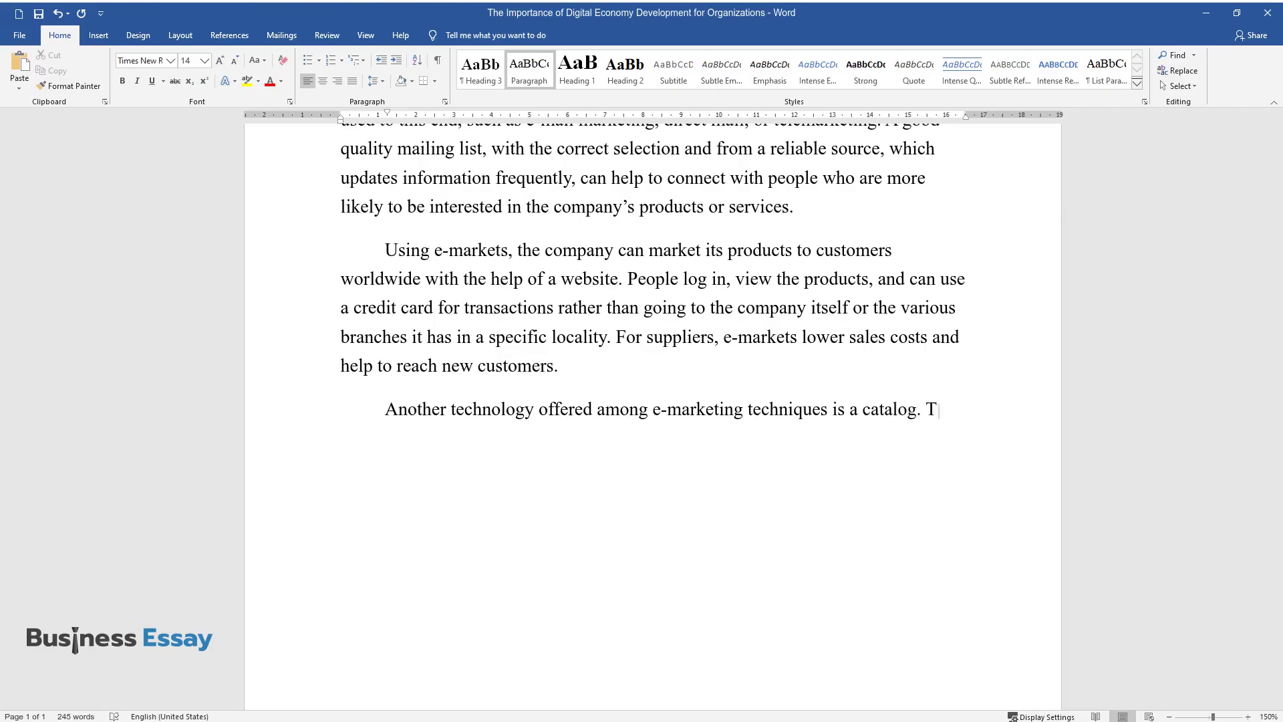
pyautogui.write('his refers to online documentatio')
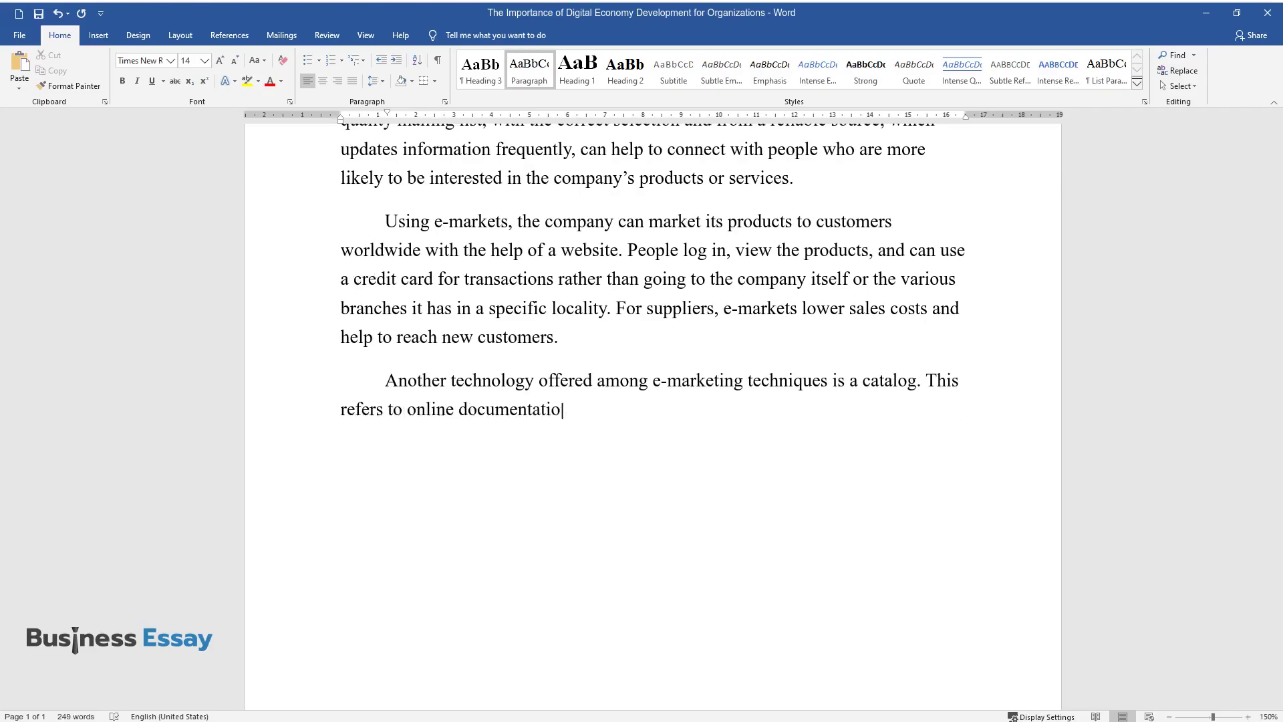
pyautogui.write('n that will have the list of prod')
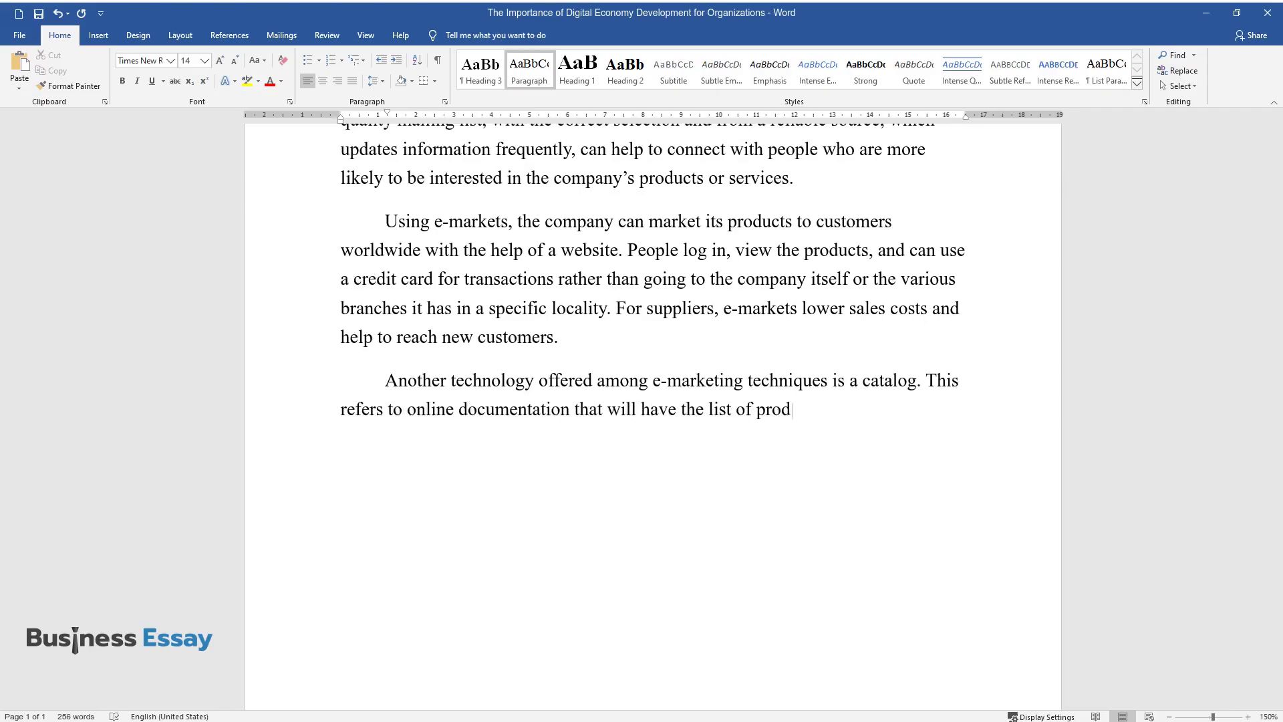
pyautogui.write('ucts the firm sells. Credit and debit car')
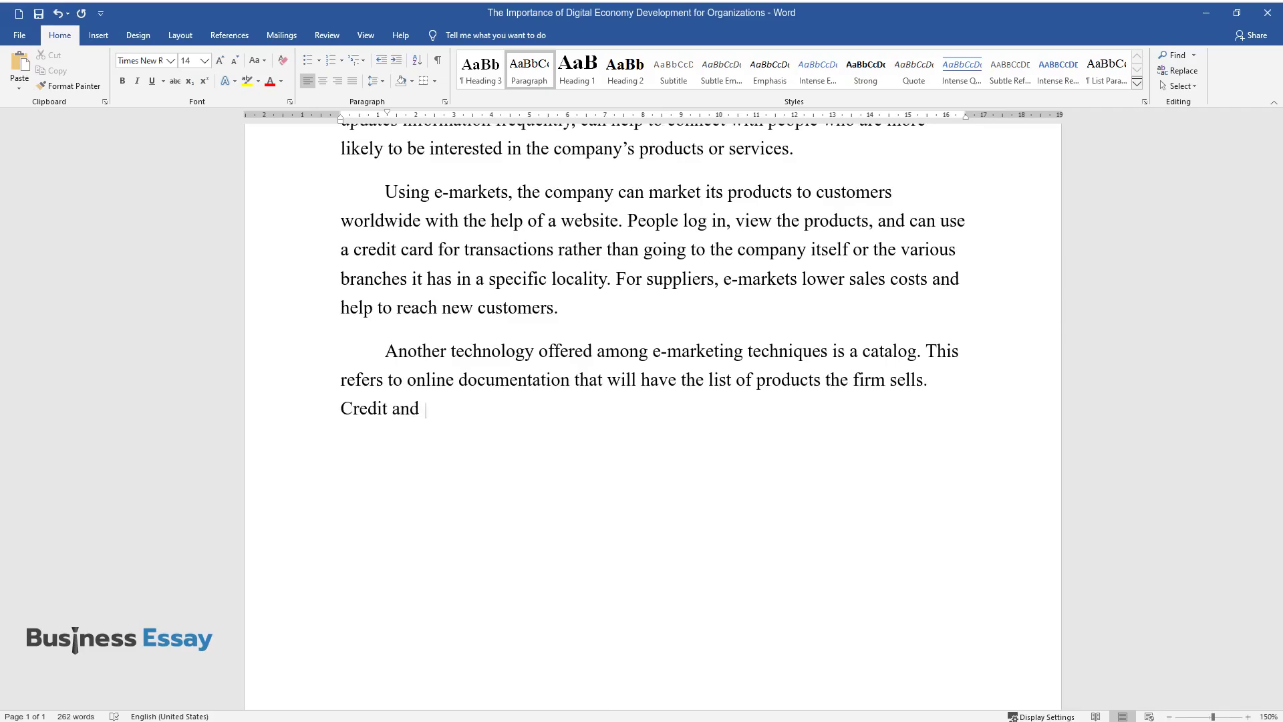
pyautogui.write('ds have replaced the use')
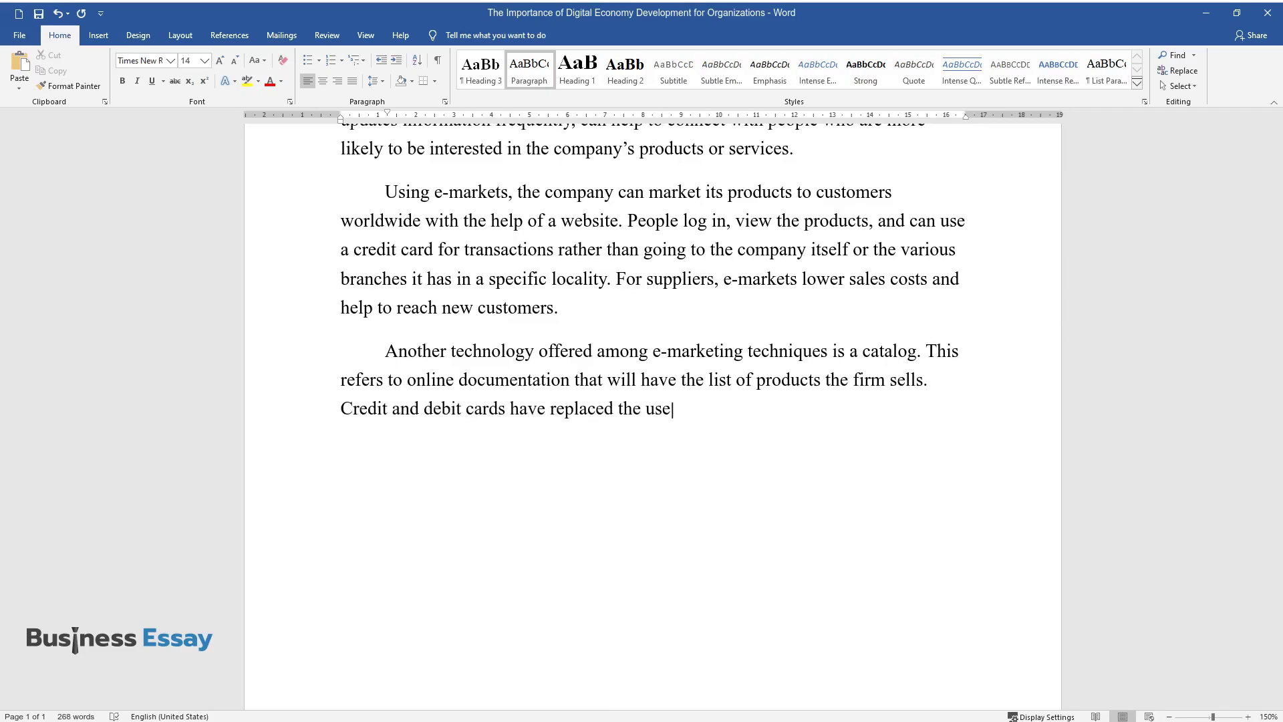
pyautogui.write(' of cash when purchasing items an')
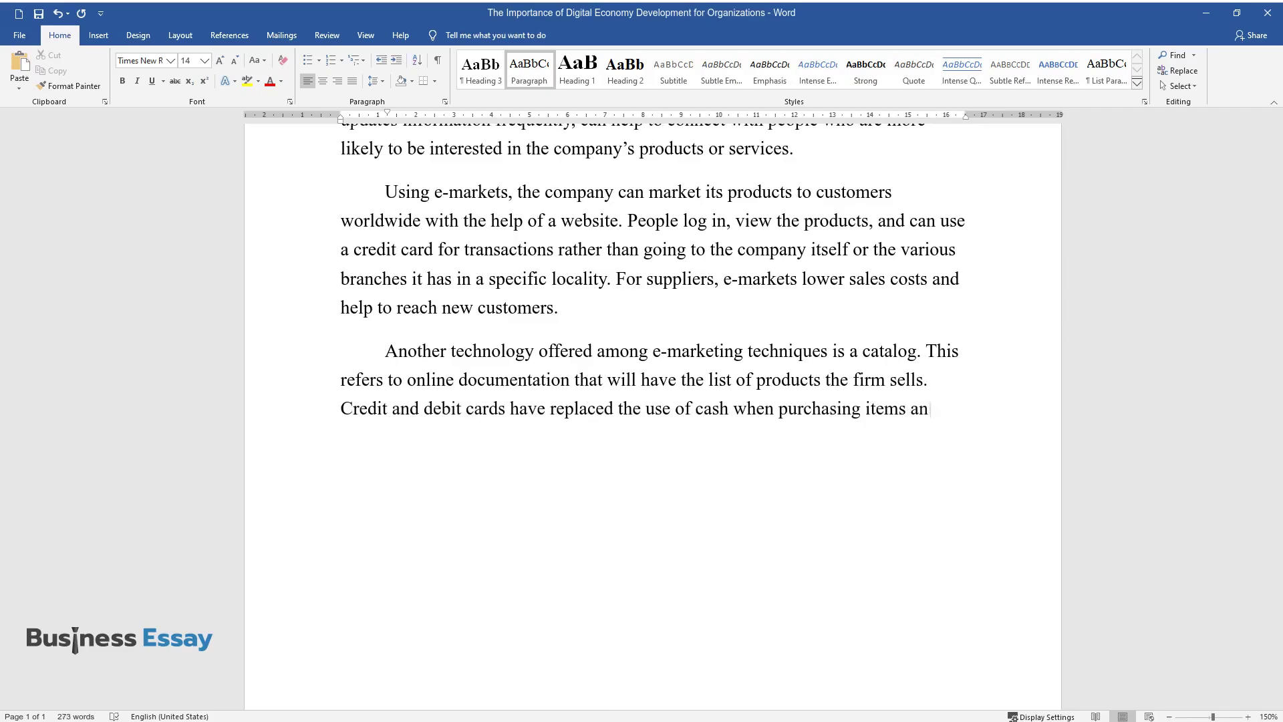
pyautogui.write('d services online. An organizatio')
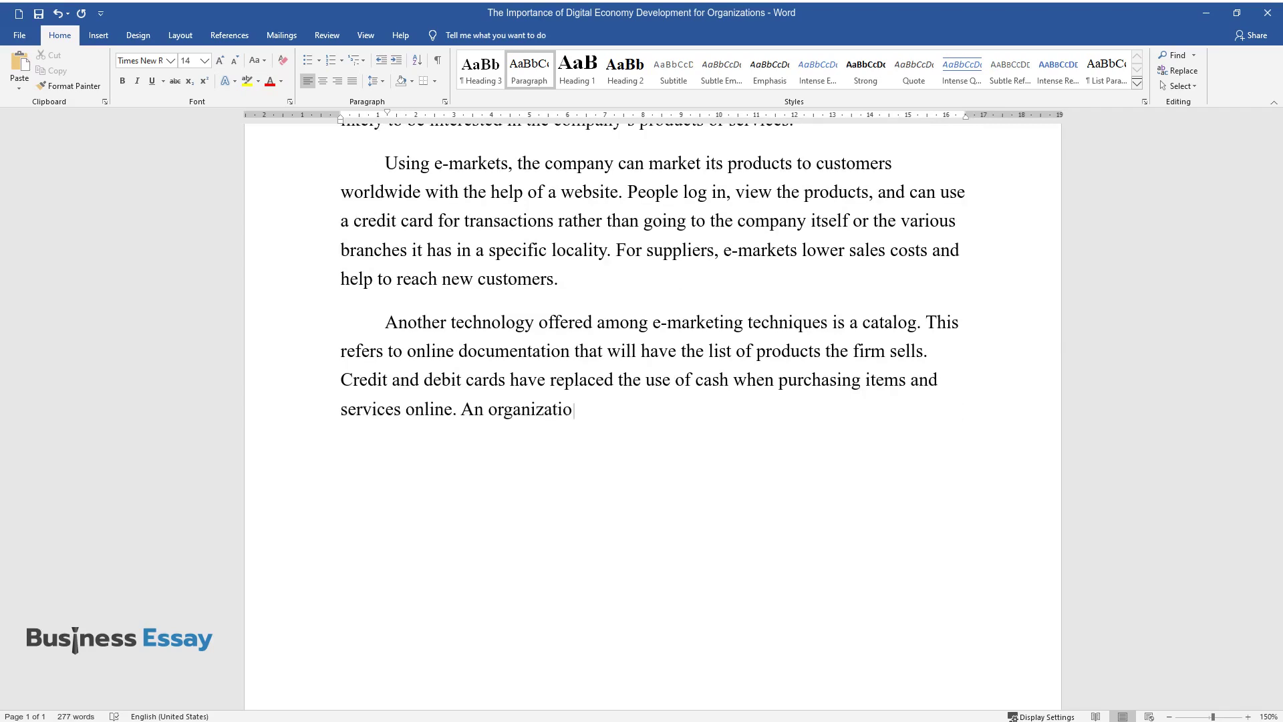
pyautogui.write('n may create a product according')
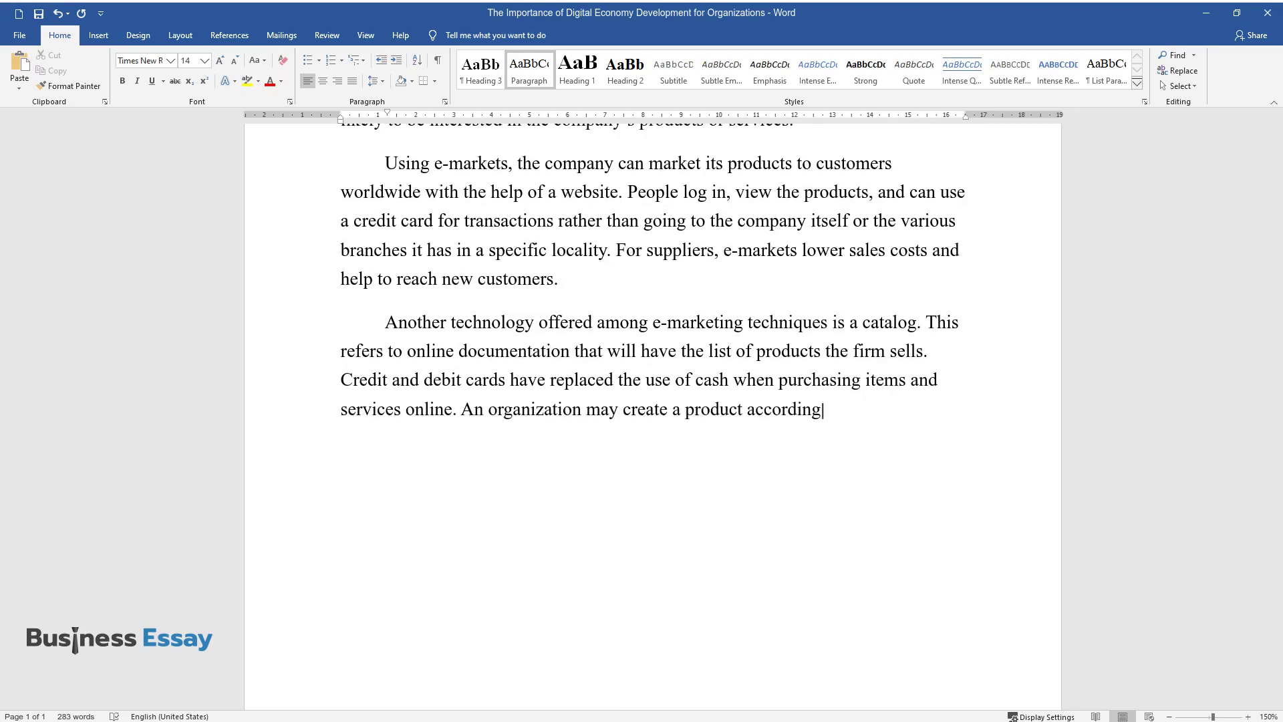
pyautogui.write(" to the consumer's specif")
pyautogui.write('ications')
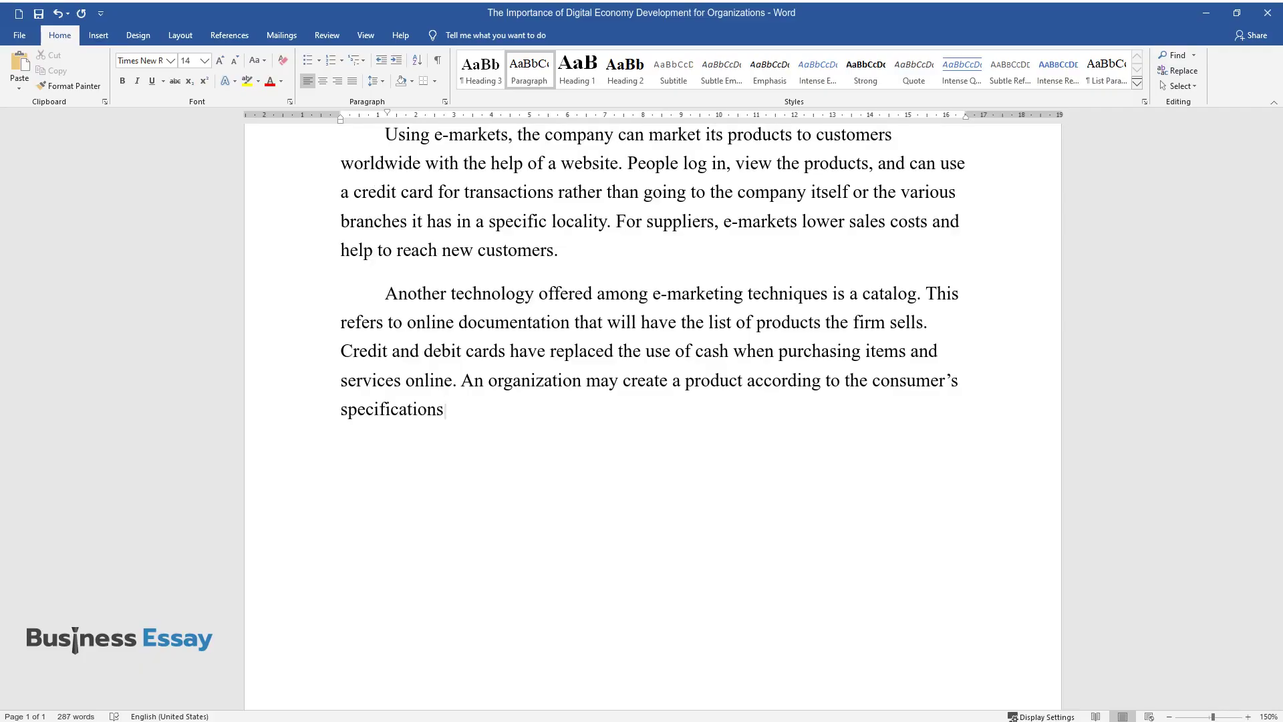
pyautogui.write(' or demand. The organization mod')
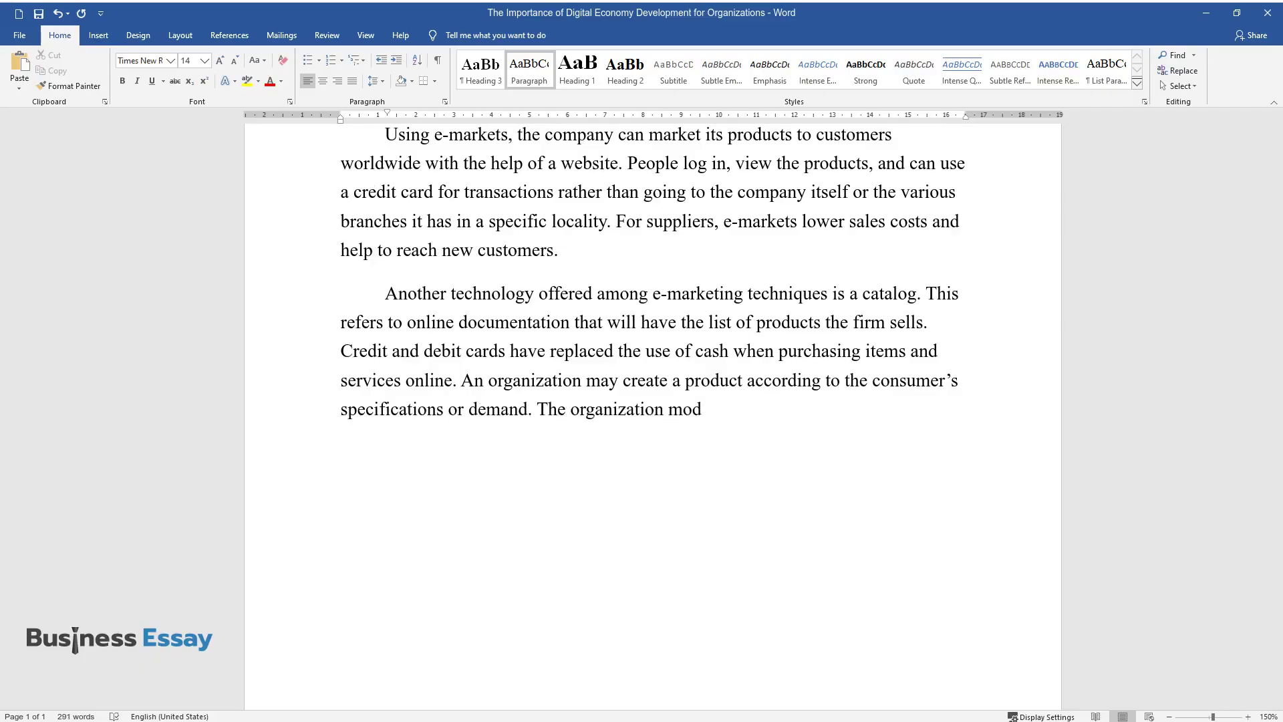
pyautogui.write('ifies or customizes the product ac')
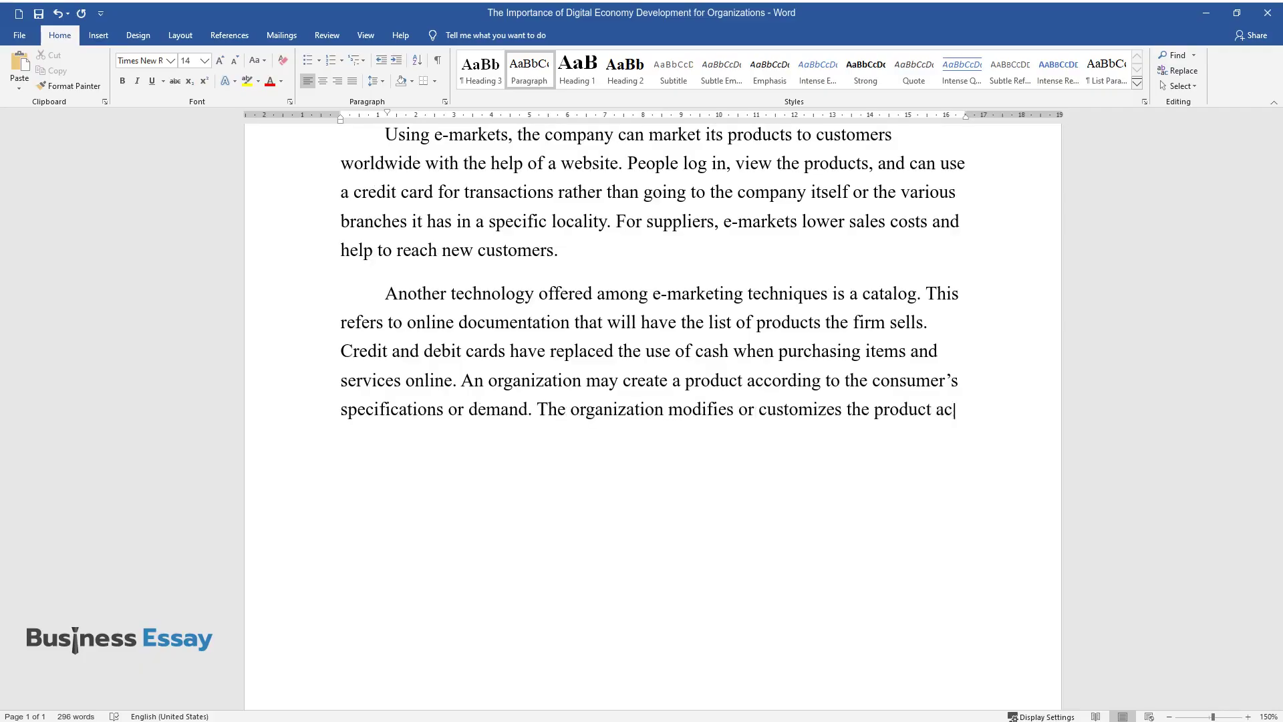
pyautogui.write('cording to how the consumer requi')
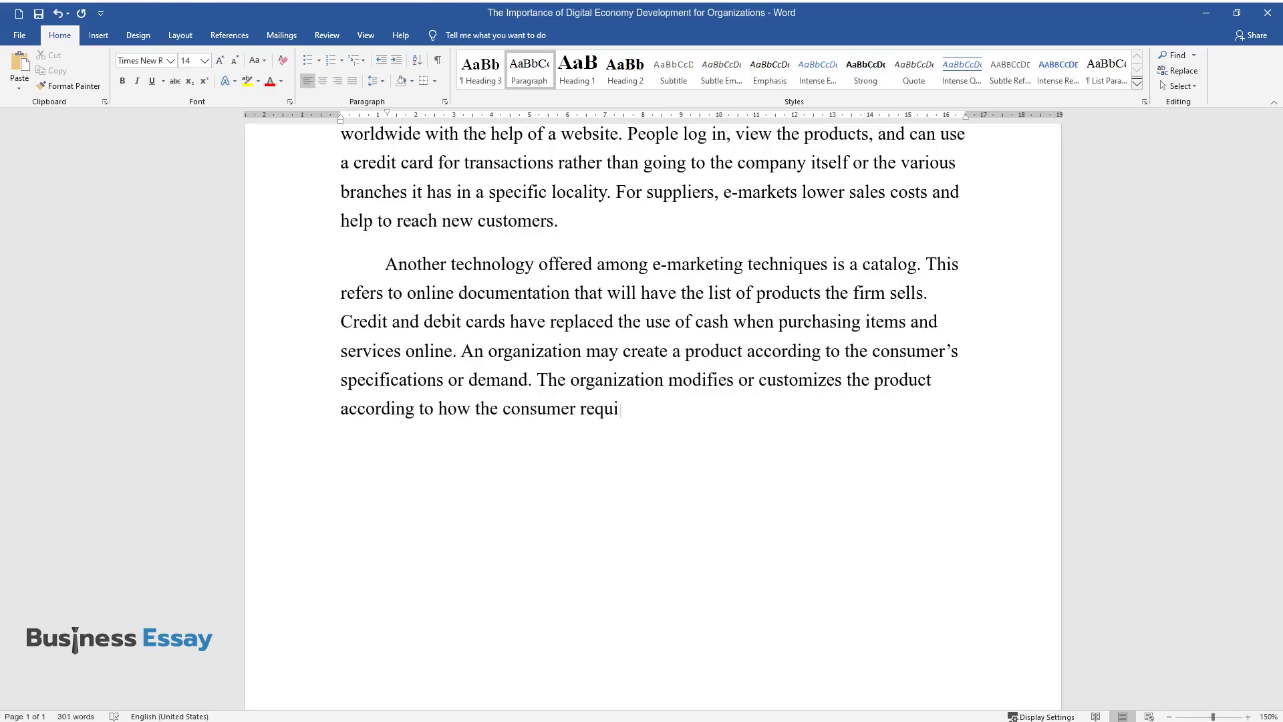
pyautogui.write('res it. Customization of product')
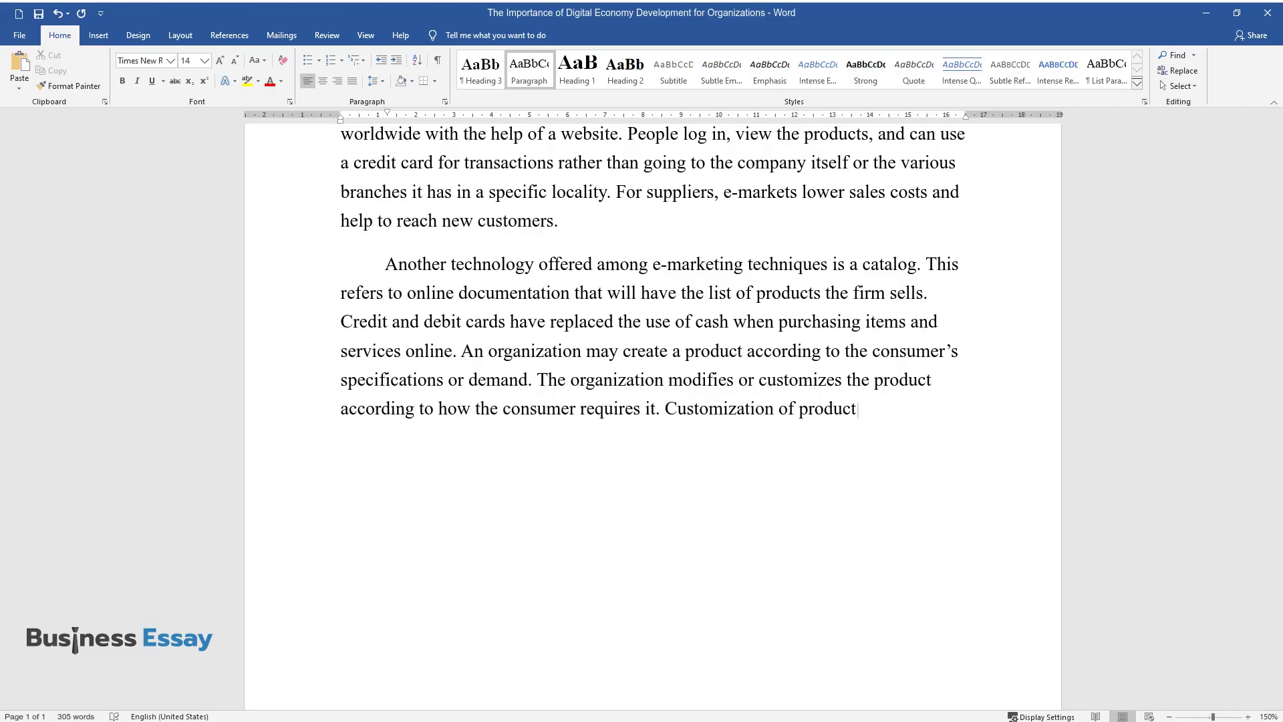
pyautogui.write('s is likely to attract more customers that make uniform pr')
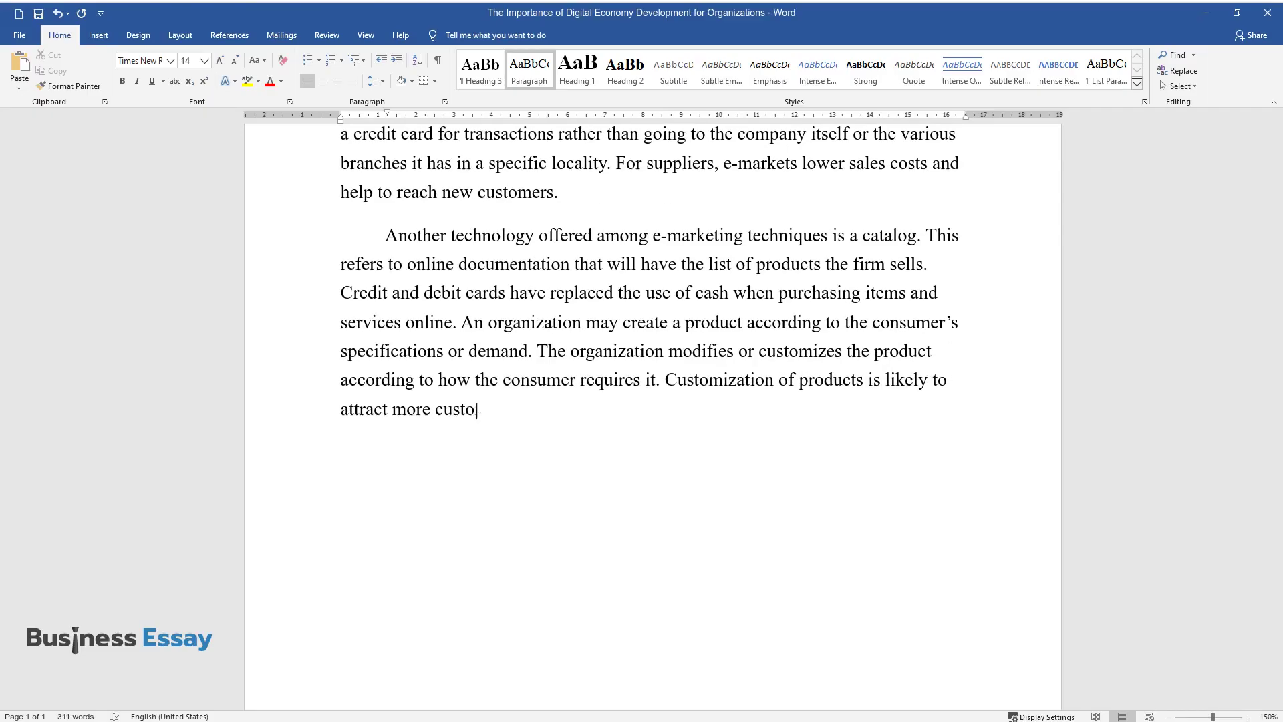
pyautogui.write('oducts. ')
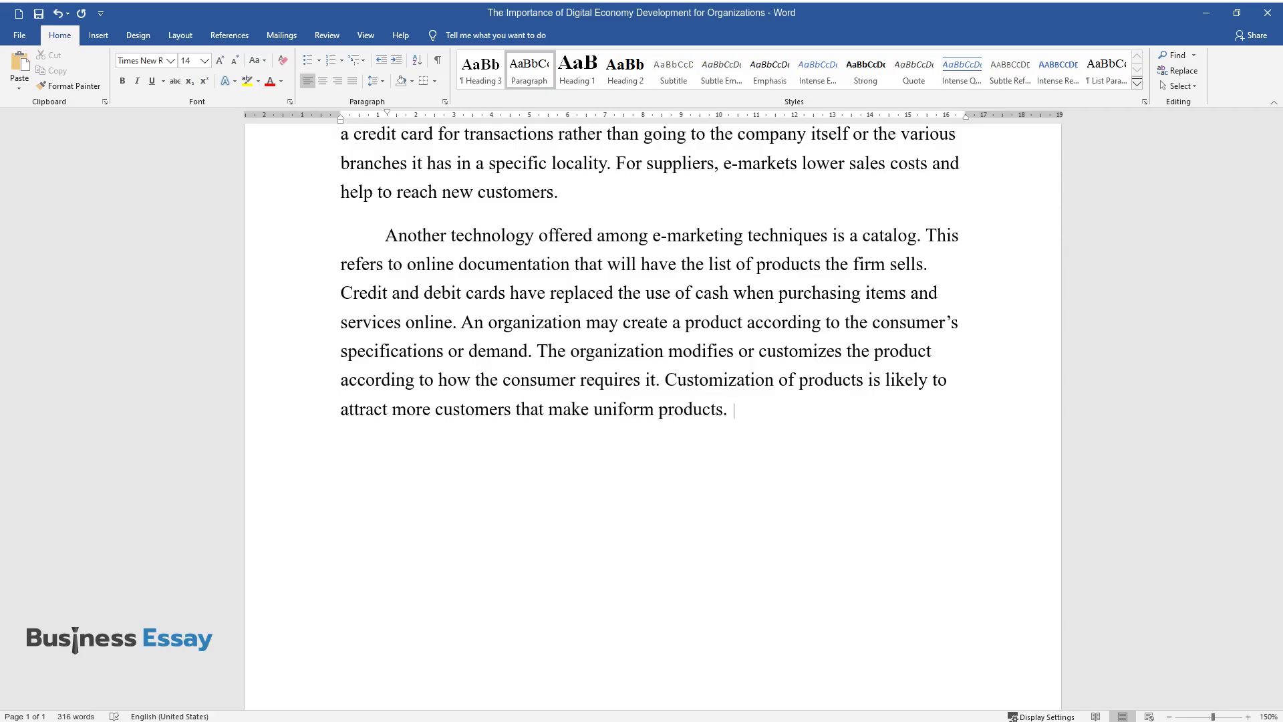
pyautogui.write('The company can opt for this strategy, as')
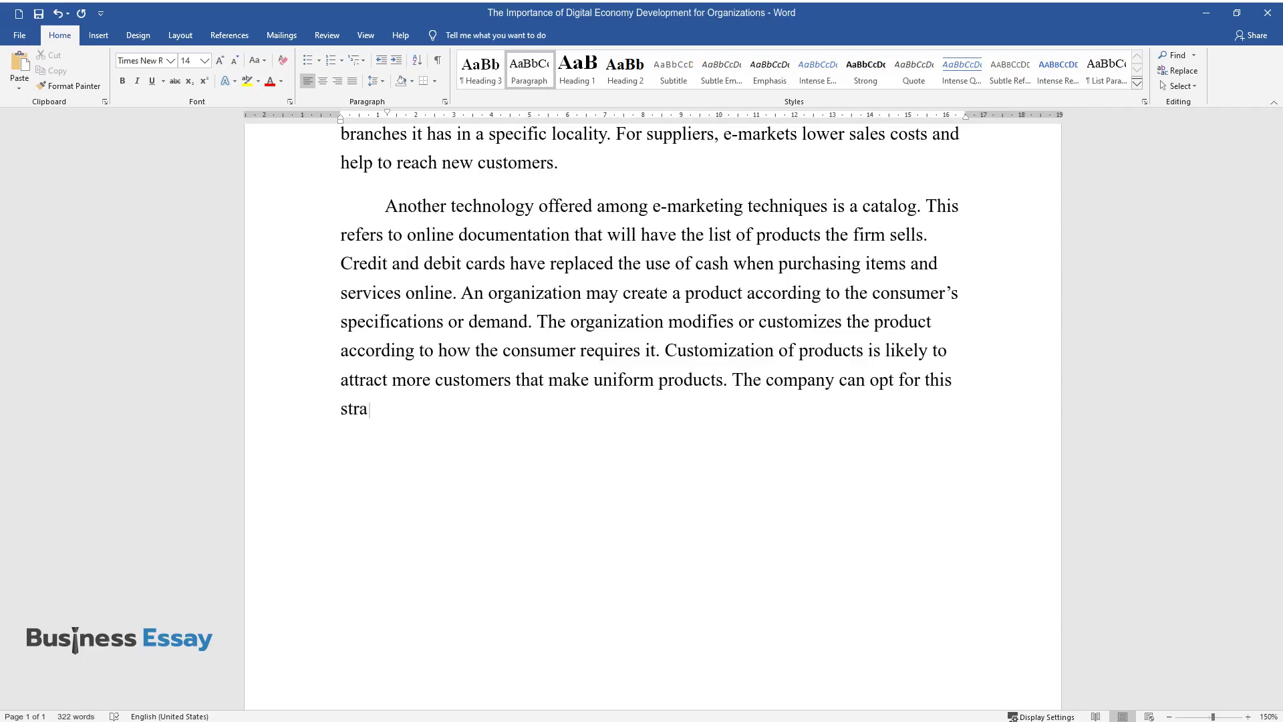
pyautogui.write(' it is convenient and pre')
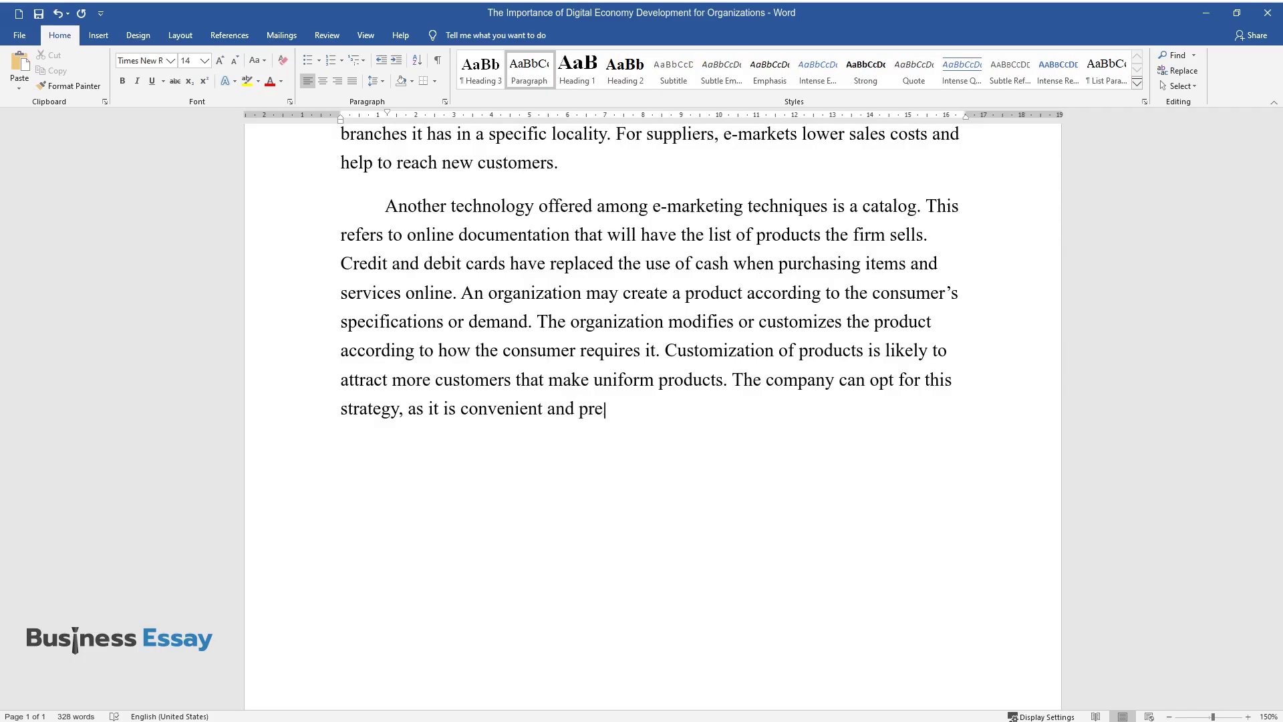
pyautogui.write('ferred by many customers.')
# Step: End the catalog and customization paragraph and begin a new paragraph
pyautogui.press('Return')
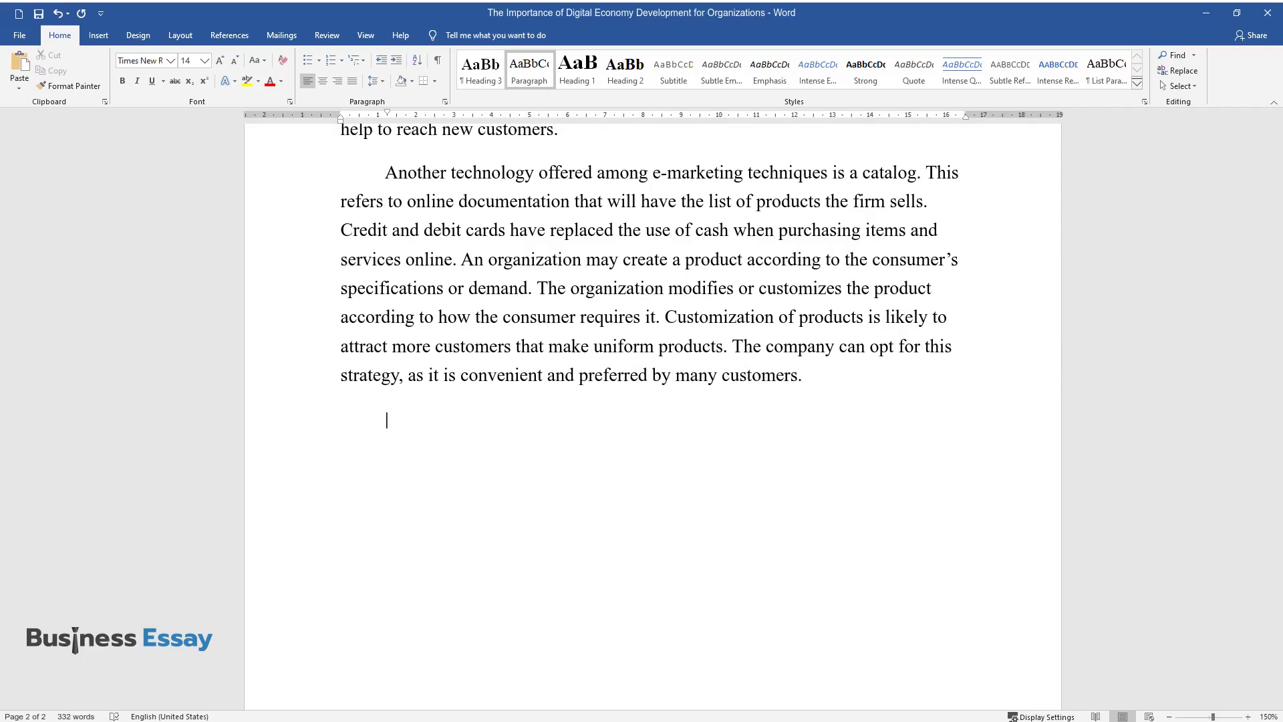
# Step: Type the paragraph on linking up with Facebook, LinkedIn and Twitter for paid ads and group pages
pyautogui.write('Here is where businesse')
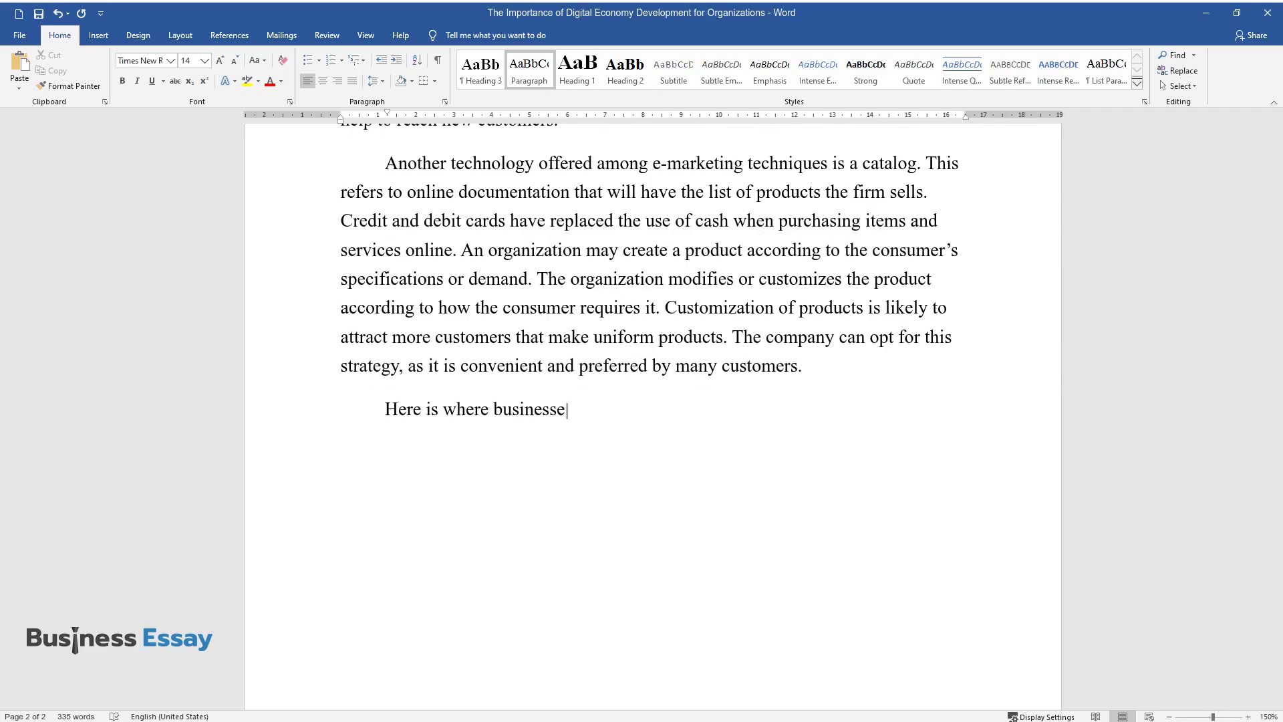
pyautogui.write('s link up with social networking si')
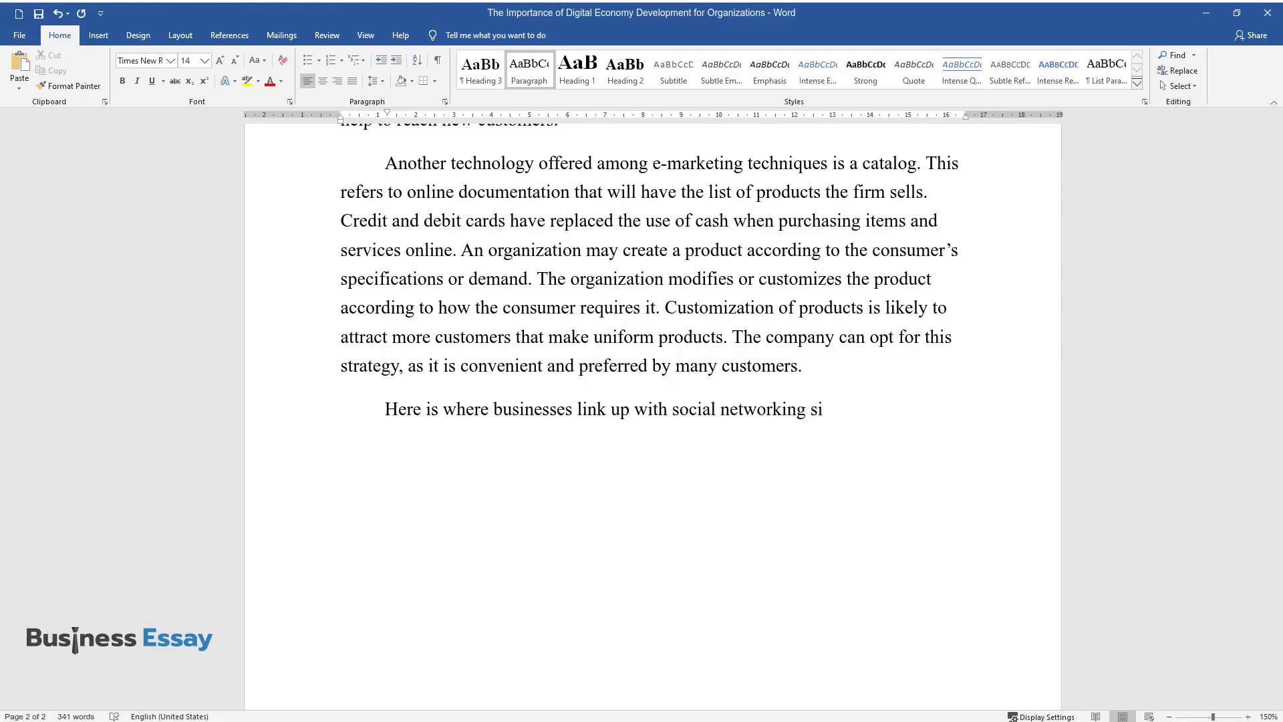
pyautogui.write('tes such as Facebook, Linke')
pyautogui.write('dIn, and')
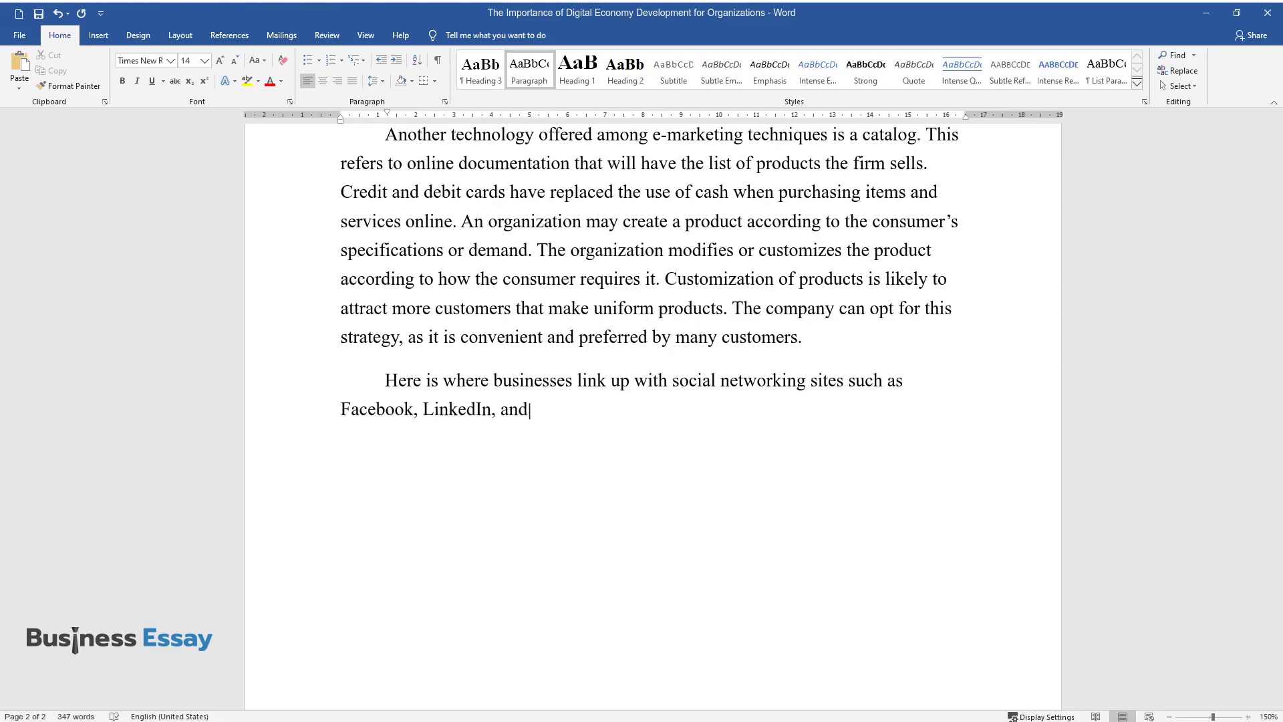
pyautogui.write(' Twitter. This is to be able to fin')
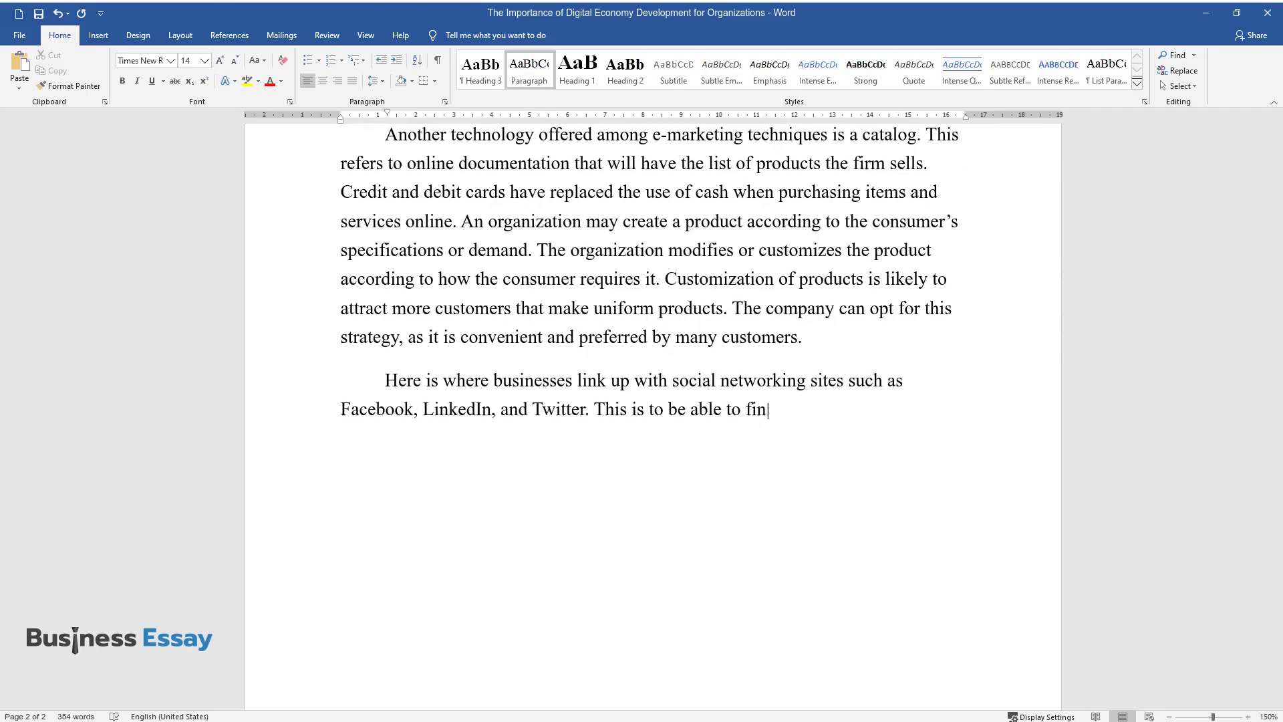
pyautogui.write('d customers online as the mentioned')
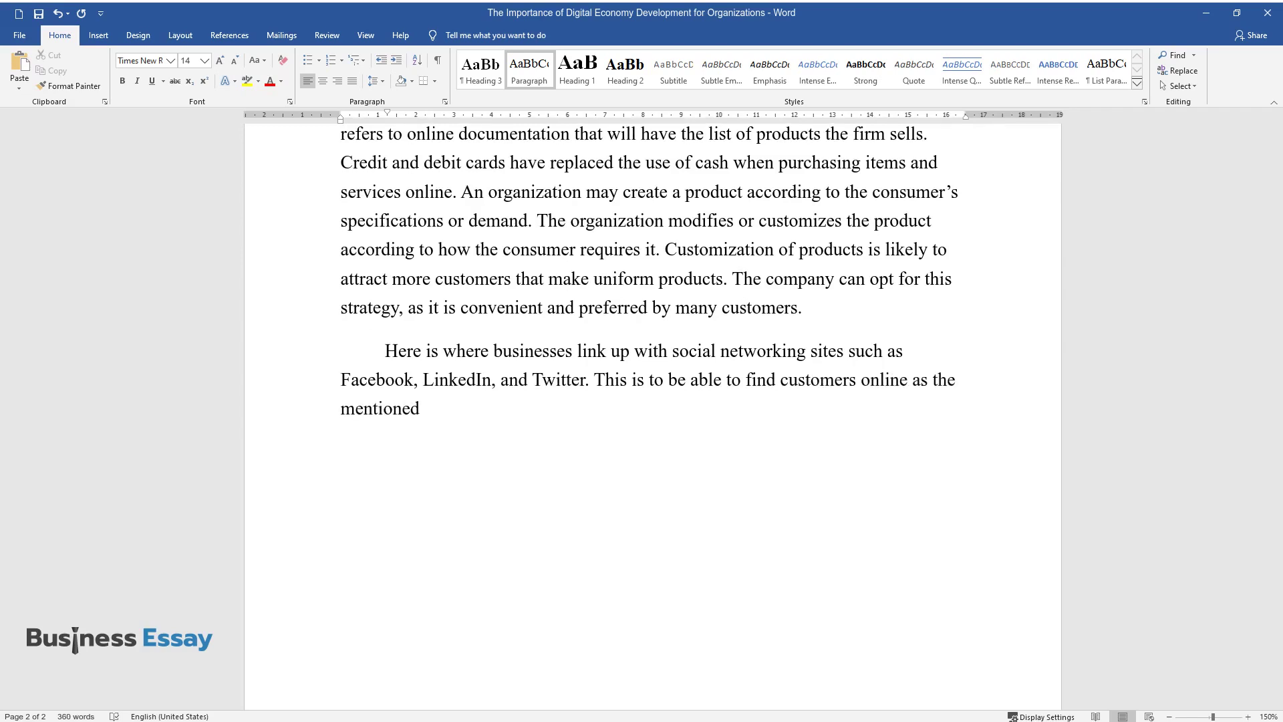
pyautogui.write(' social networks have so many peopl')
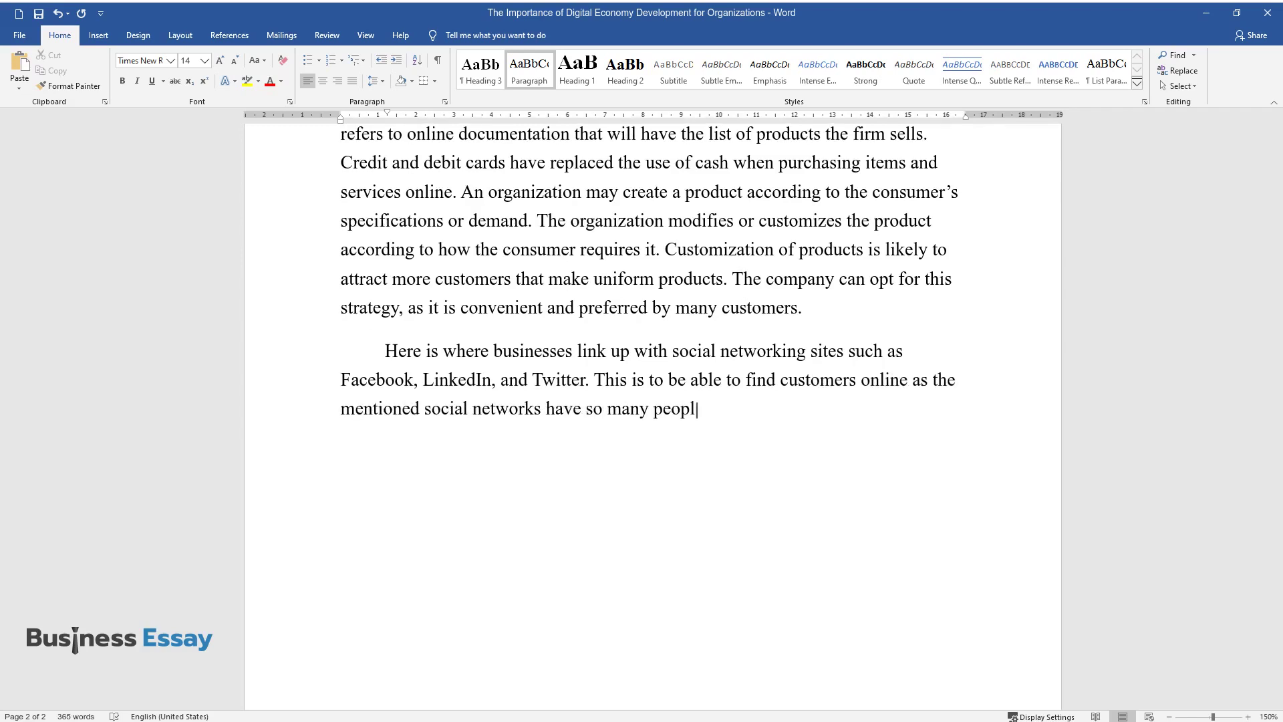
pyautogui.write('e online at one time, hence truly a')
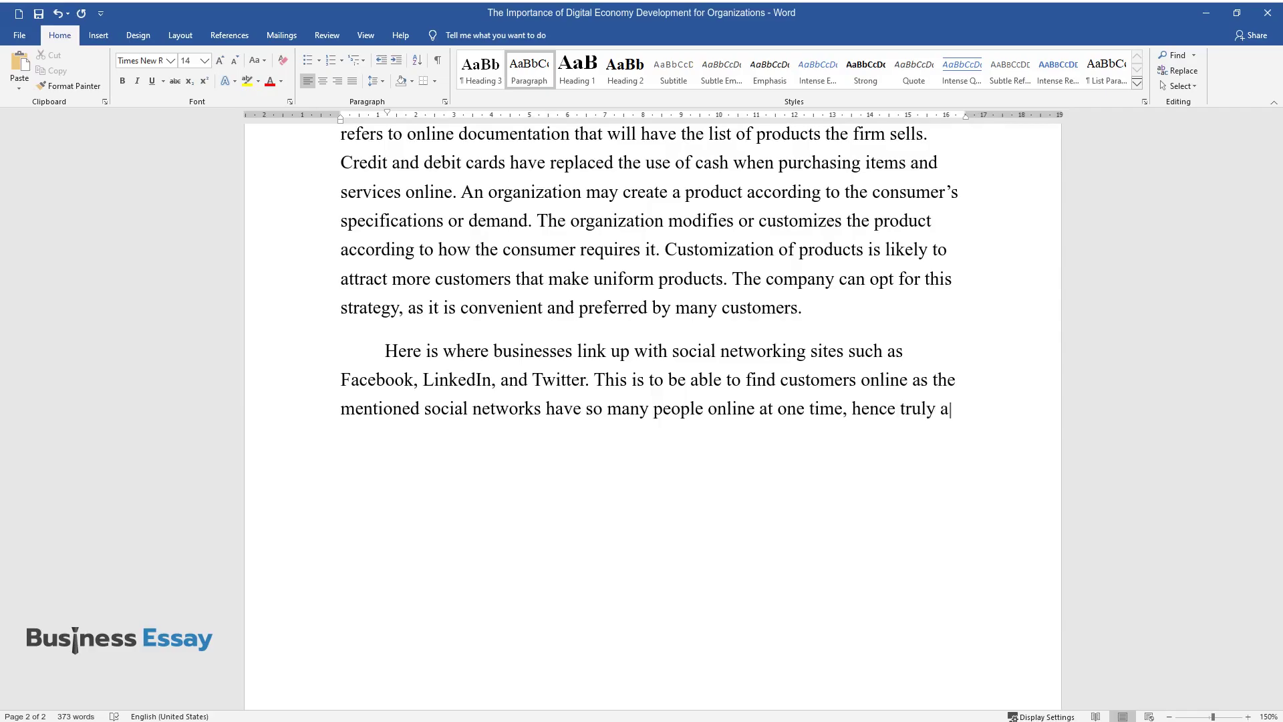
pyautogui.write(' nice business opportunity. The com')
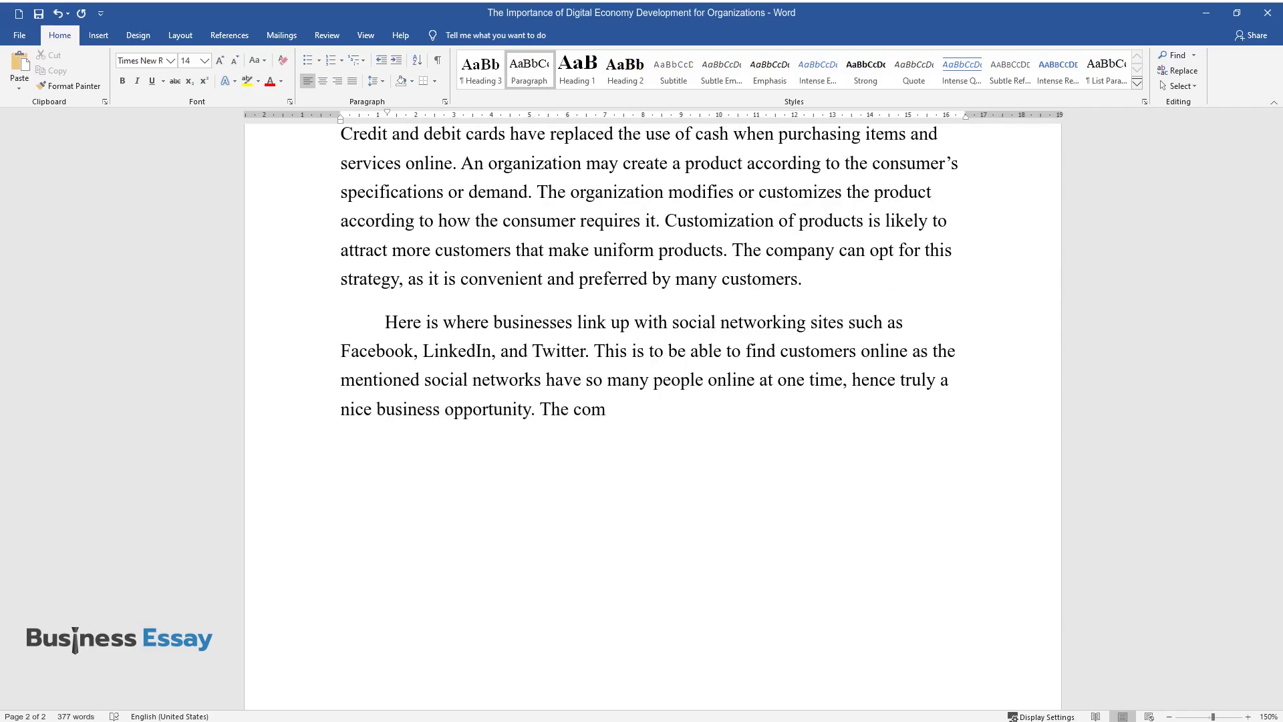
pyautogui.write('pany then pays the social networks ')
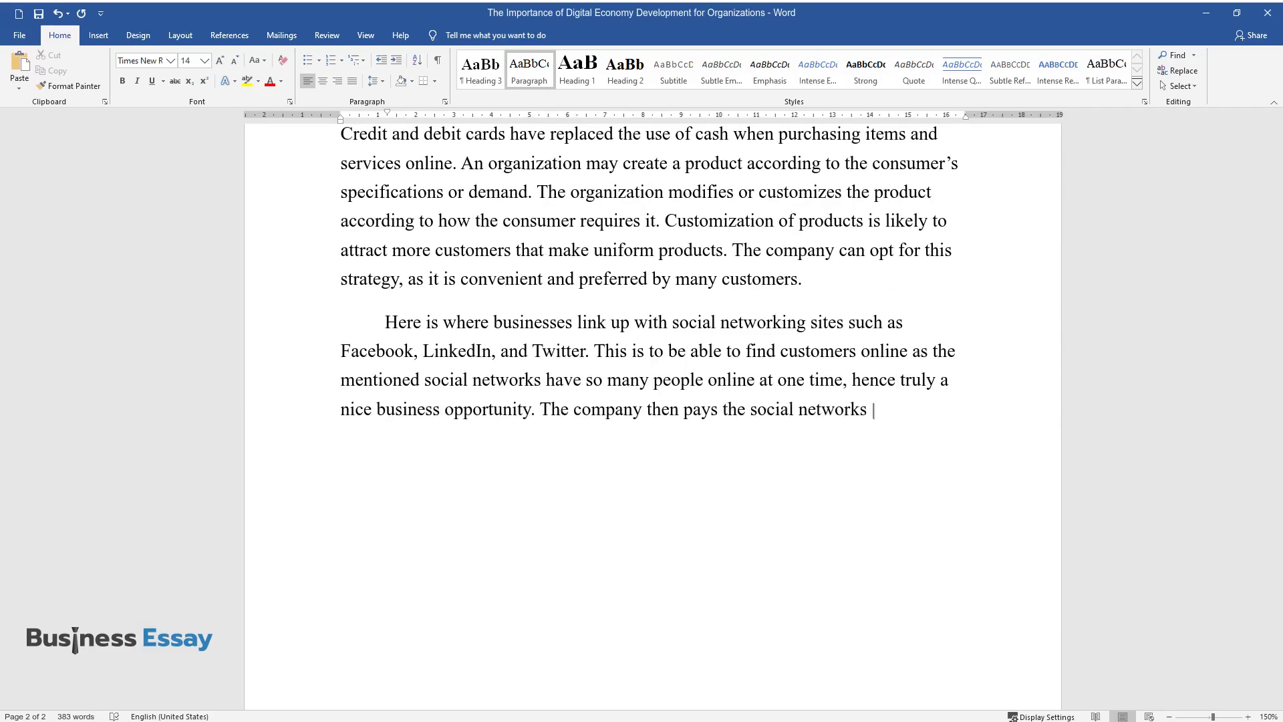
pyautogui.write('to advertise its products, and when ')
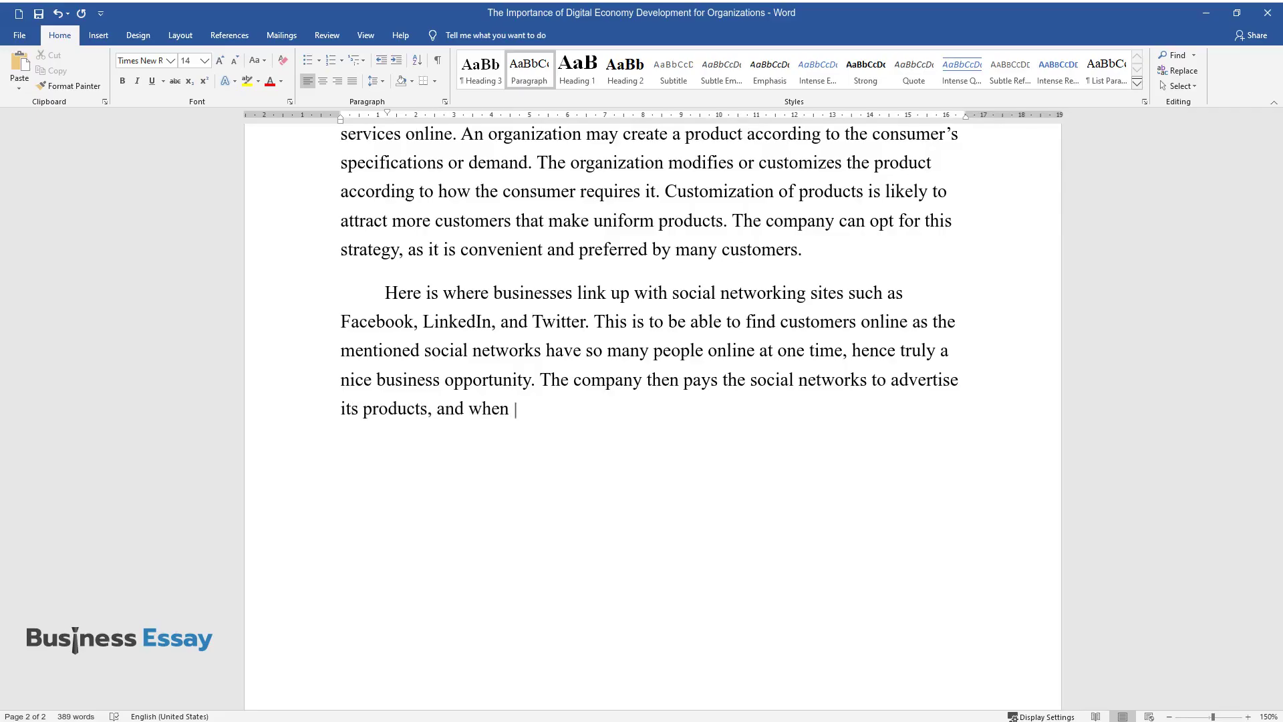
pyautogui.write('users click on the link, it redirec')
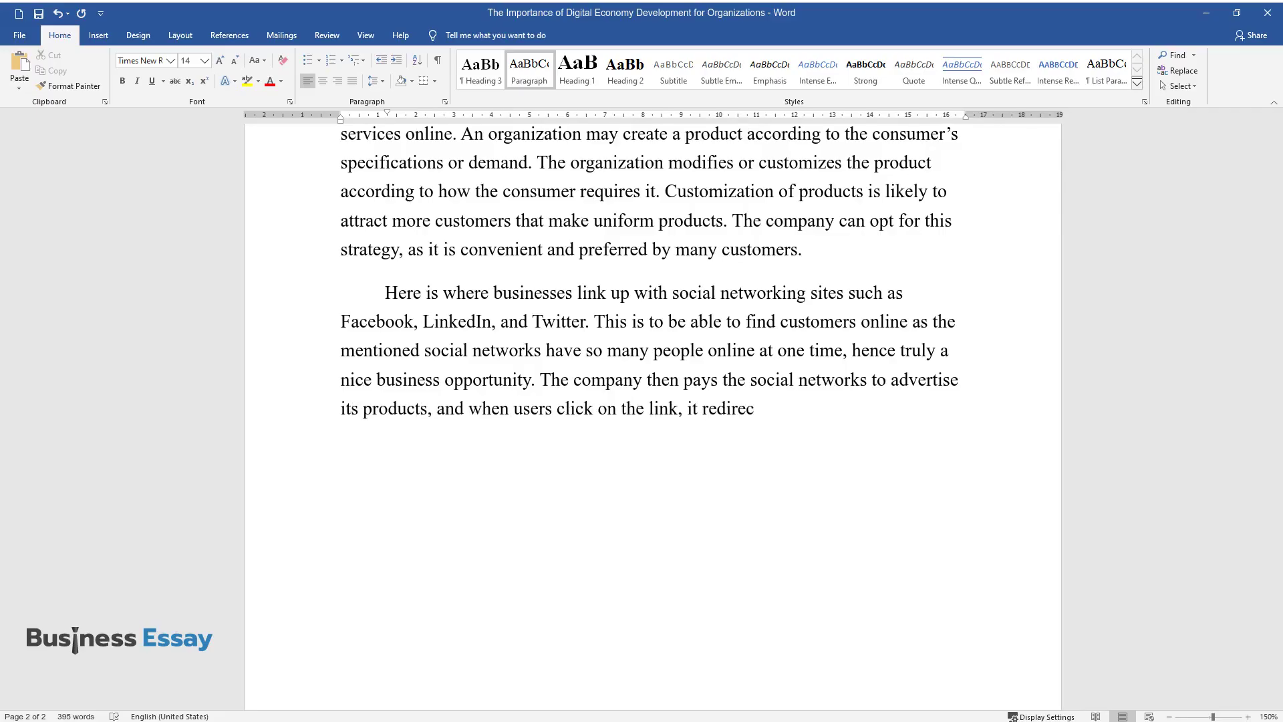
pyautogui.write("ts them to either the business or company's")
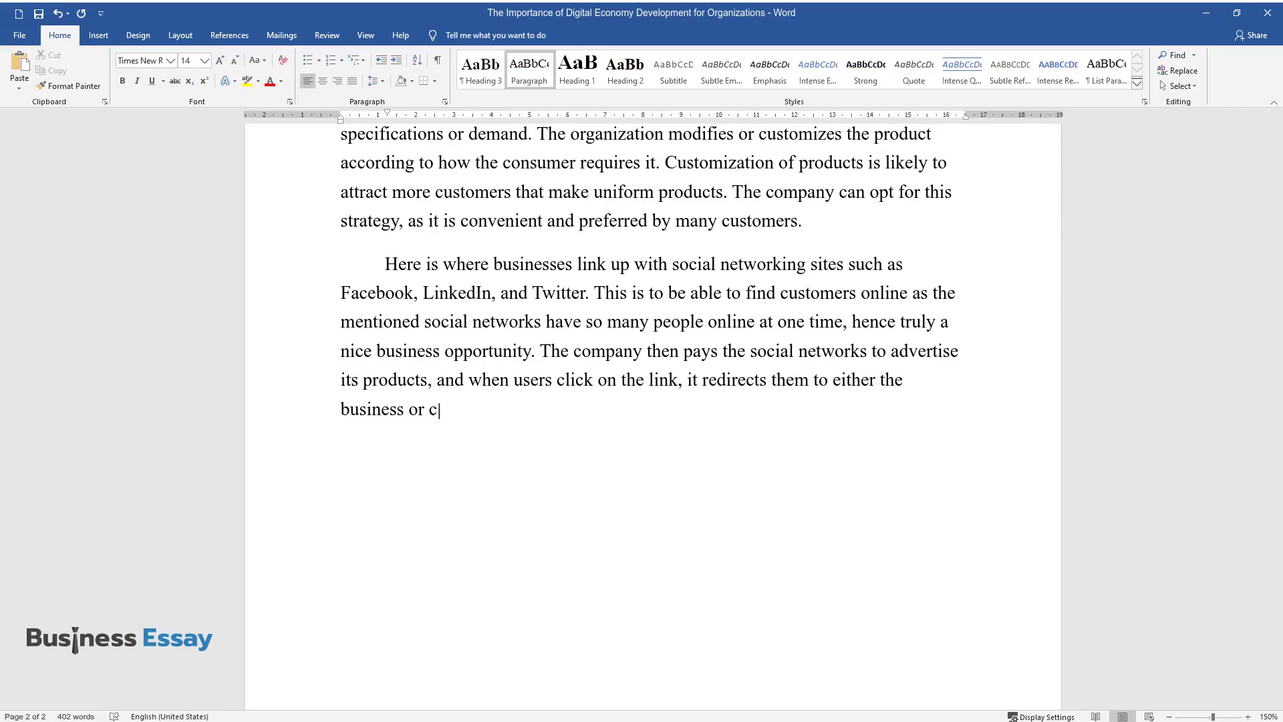
pyautogui.write(' page or the group page in ')
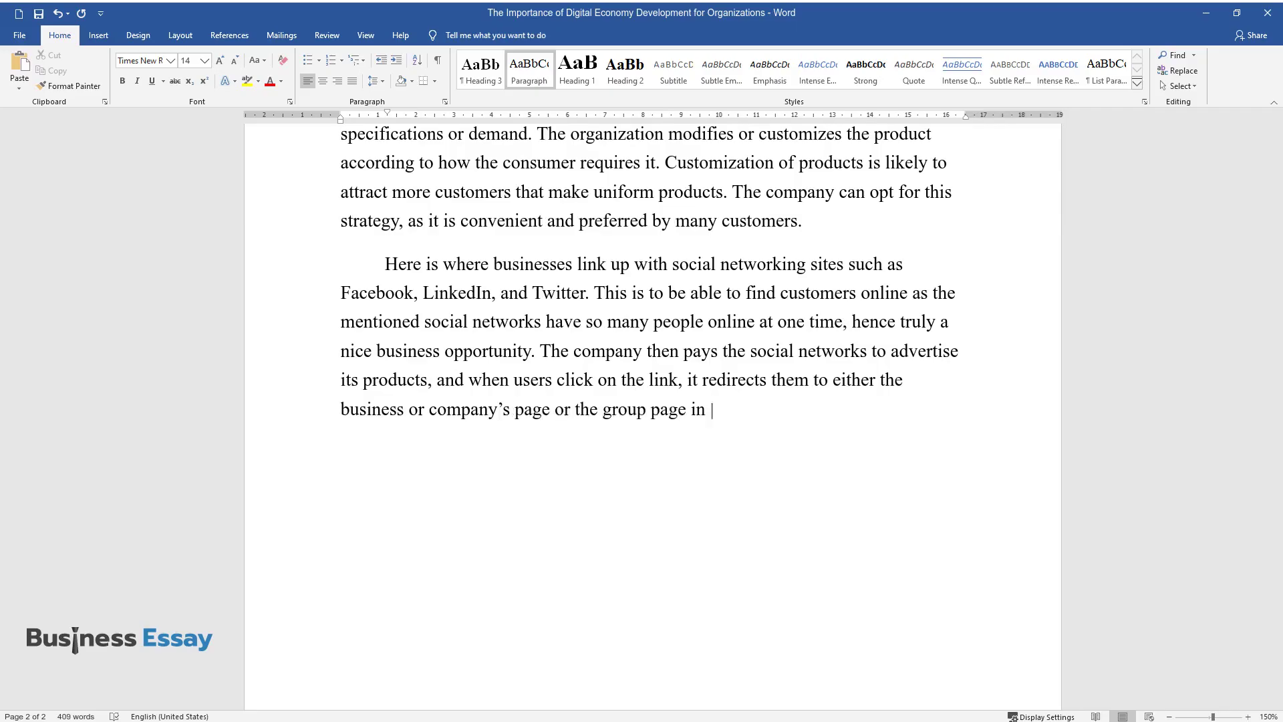
pyautogui.write('the social networks. The company, t')
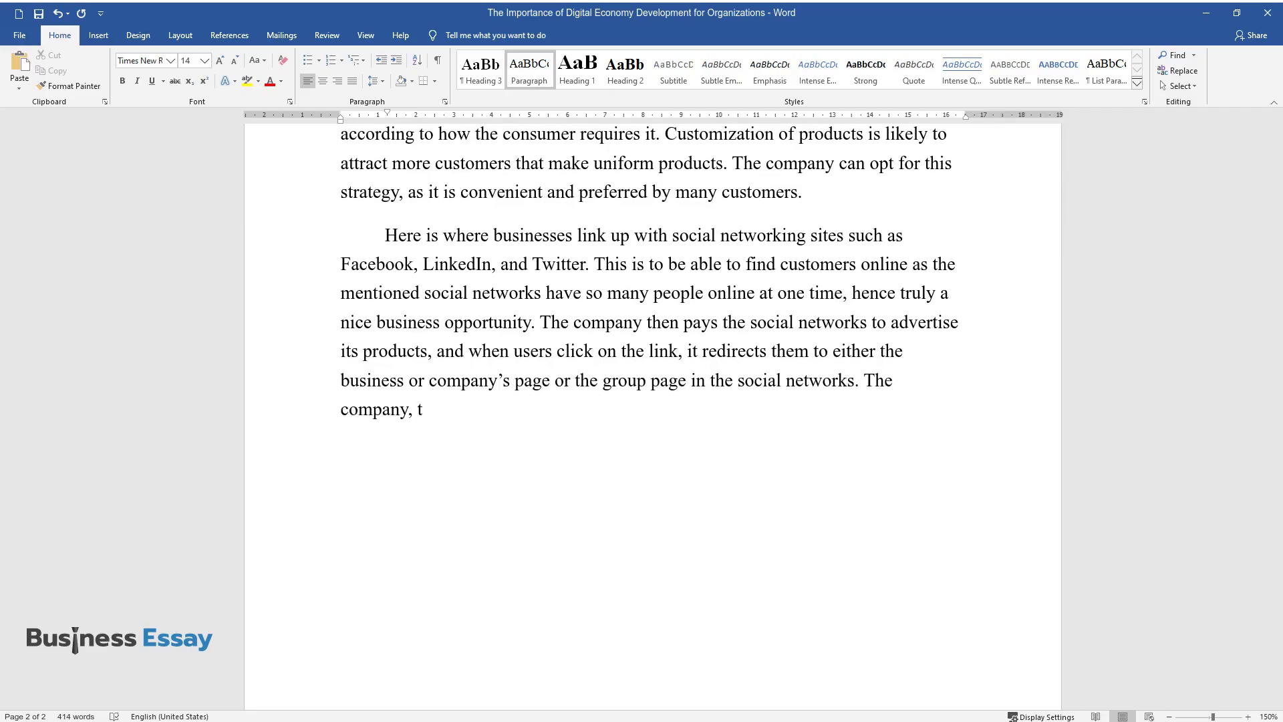
pyautogui.write('herefore, needs to create a group p')
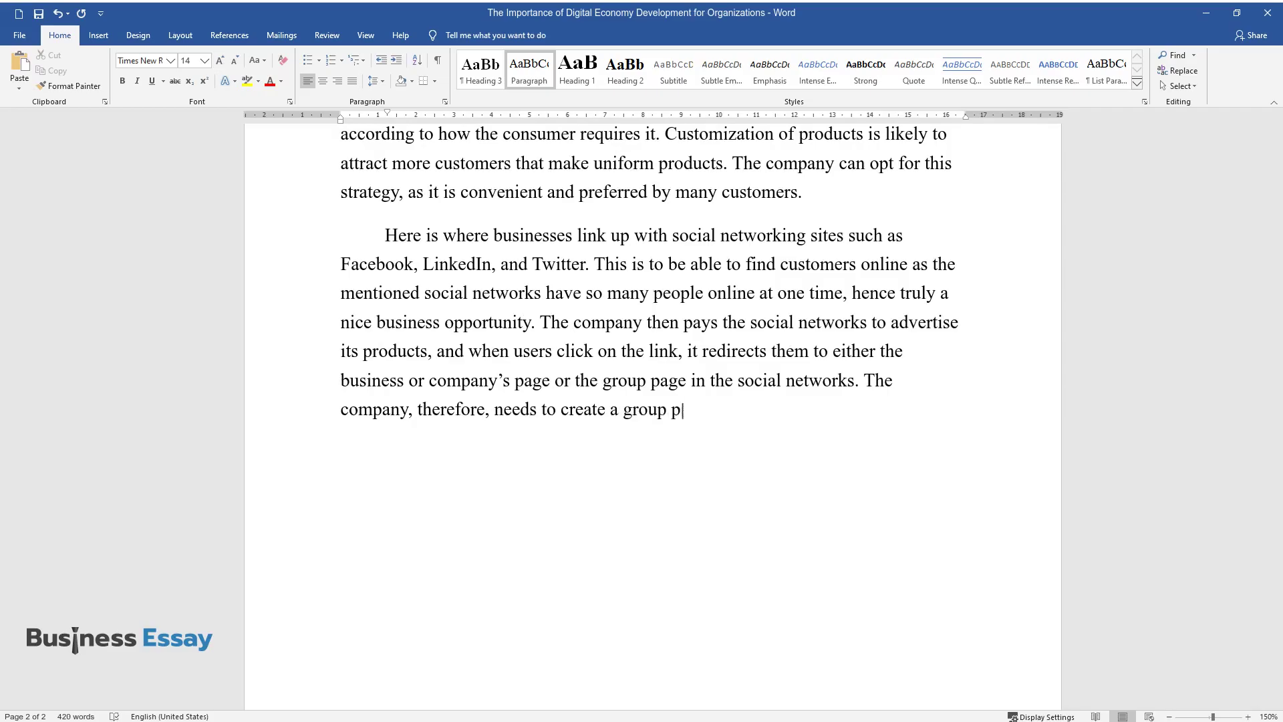
pyautogui.write('age in the social networks where it')
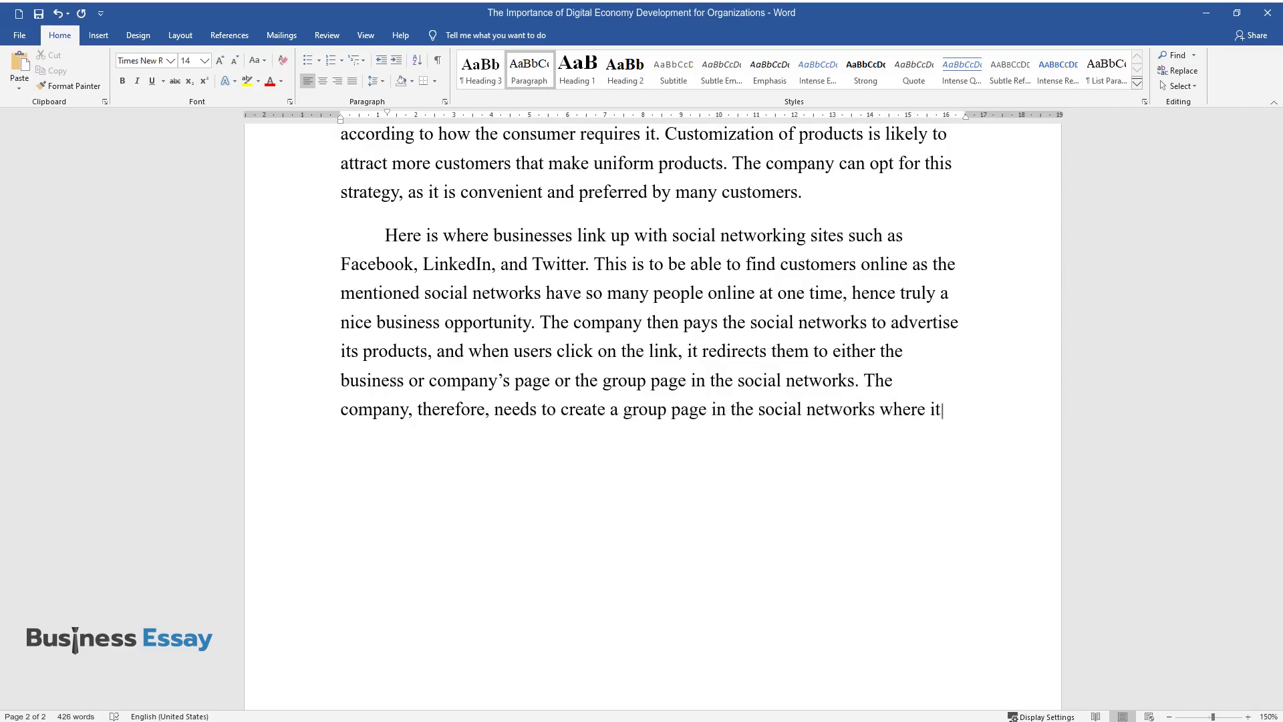
pyautogui.write('s representatives can interact with')
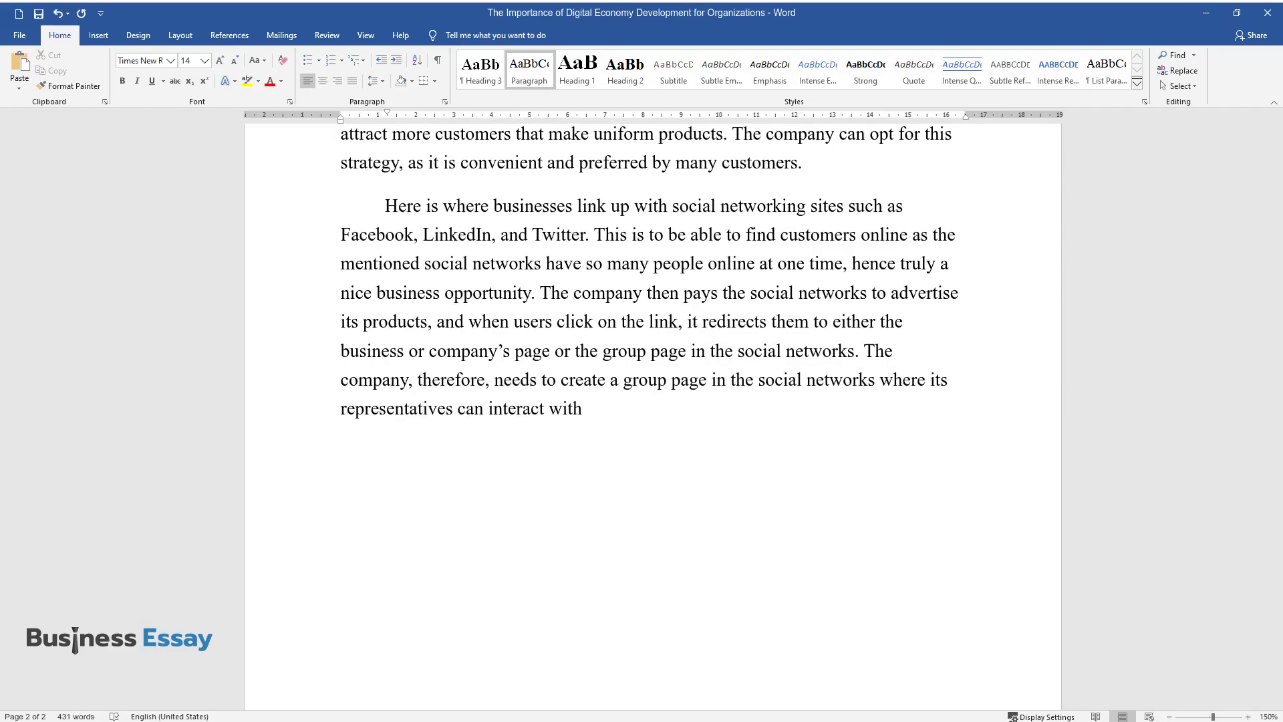
pyautogui.write(' their customers directly.')
# Step: Write the paragraph on advertising through Google, Yahoo, mass e-mails and pay-per-click, then start another
pyautogui.press('Return')
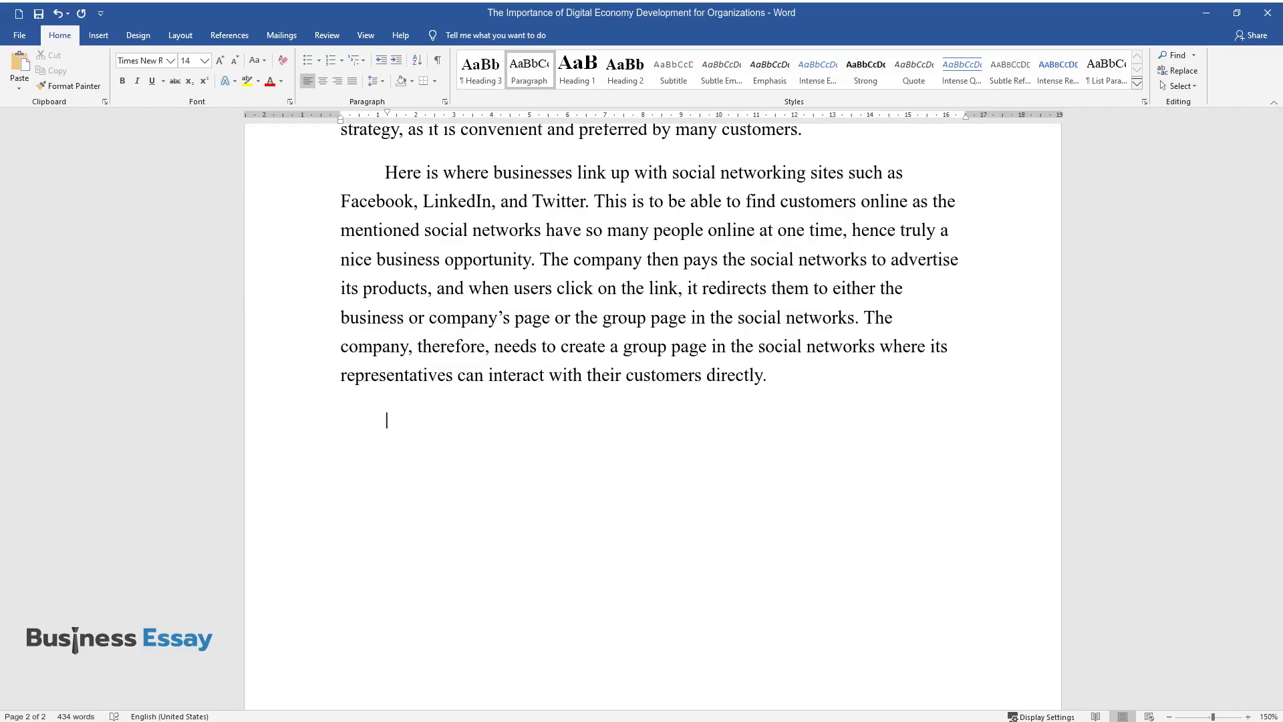
pyautogui.write('The company can form adver')
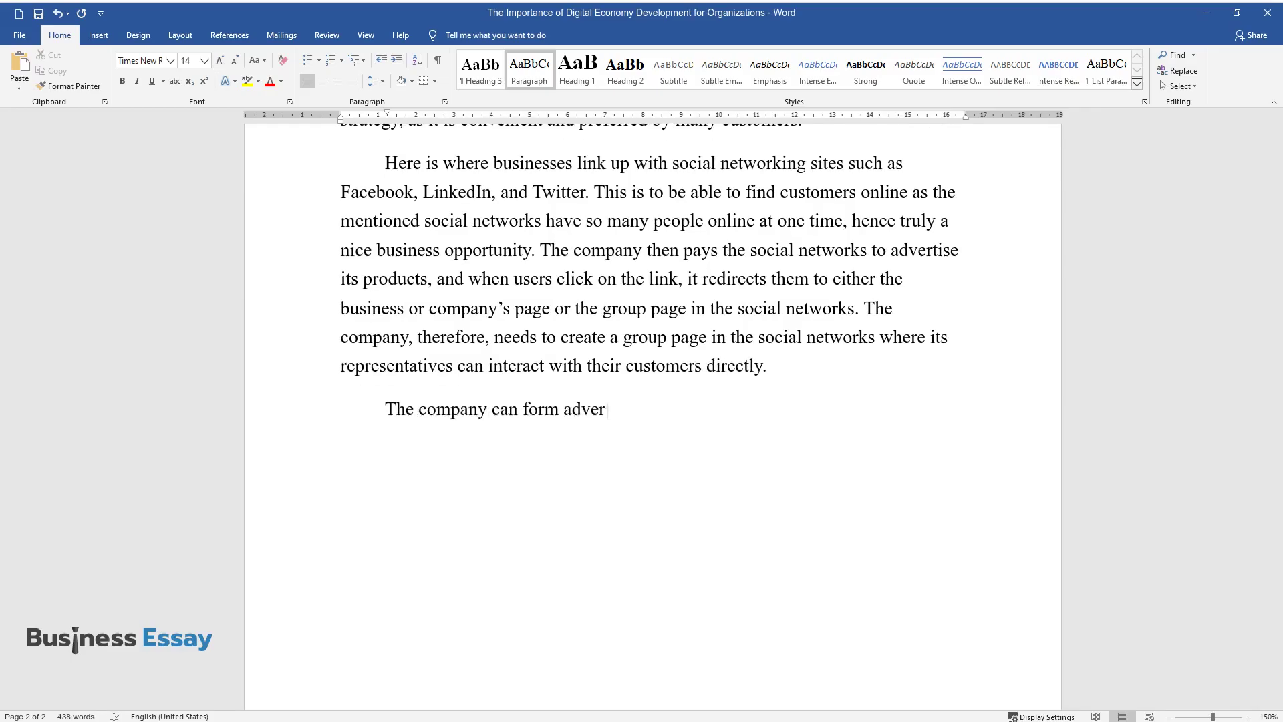
pyautogui.write('tisements through websites such as')
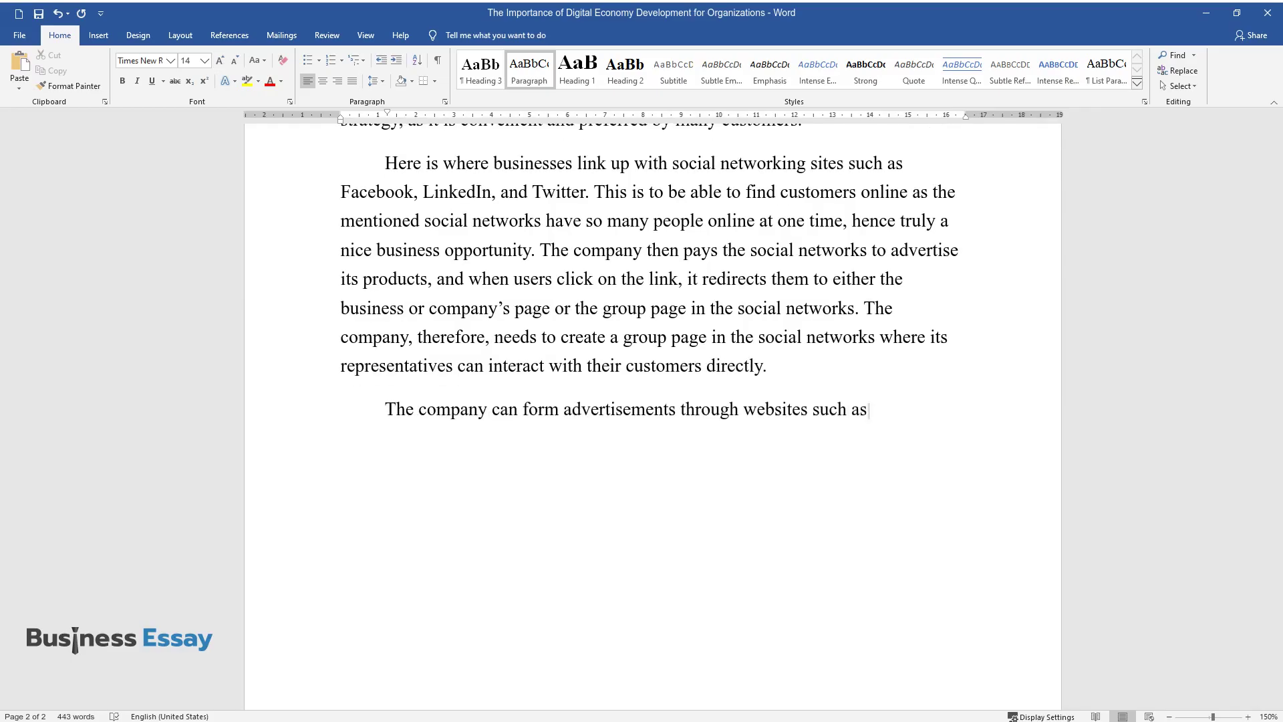
pyautogui.write(' Google and Yahoo, and social net')
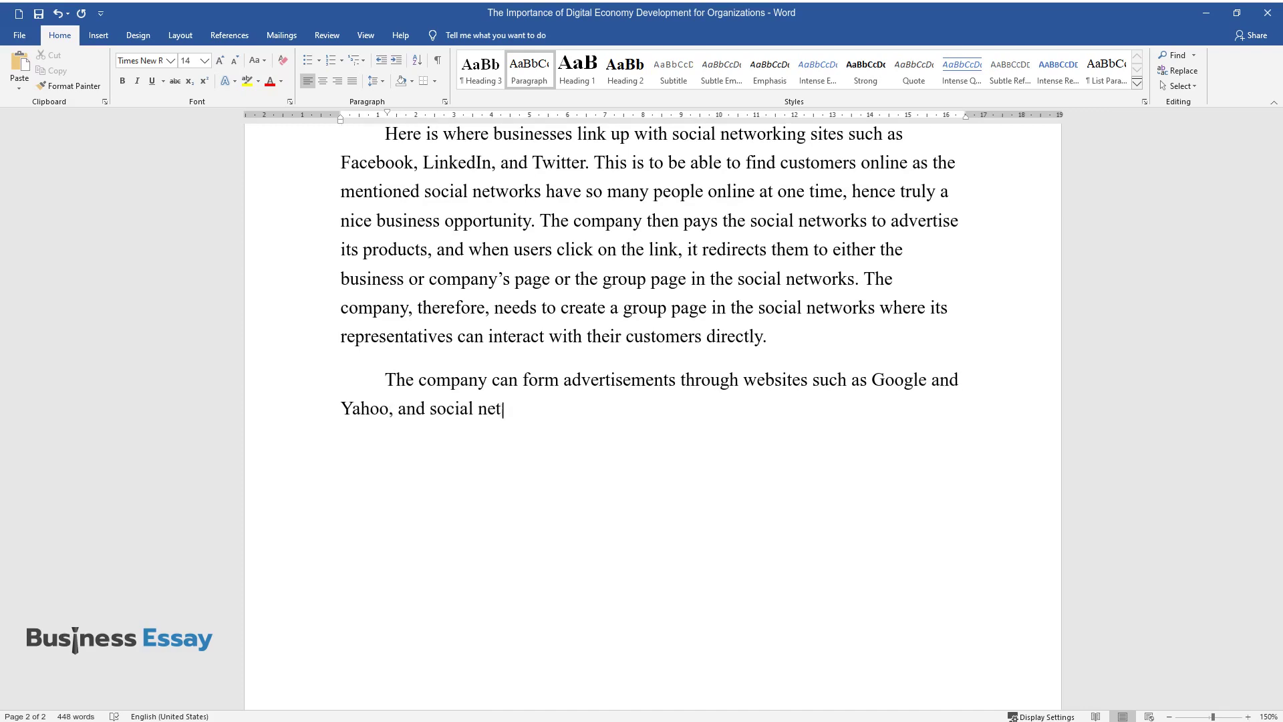
pyautogui.write('works, such as Facebook and Twitt')
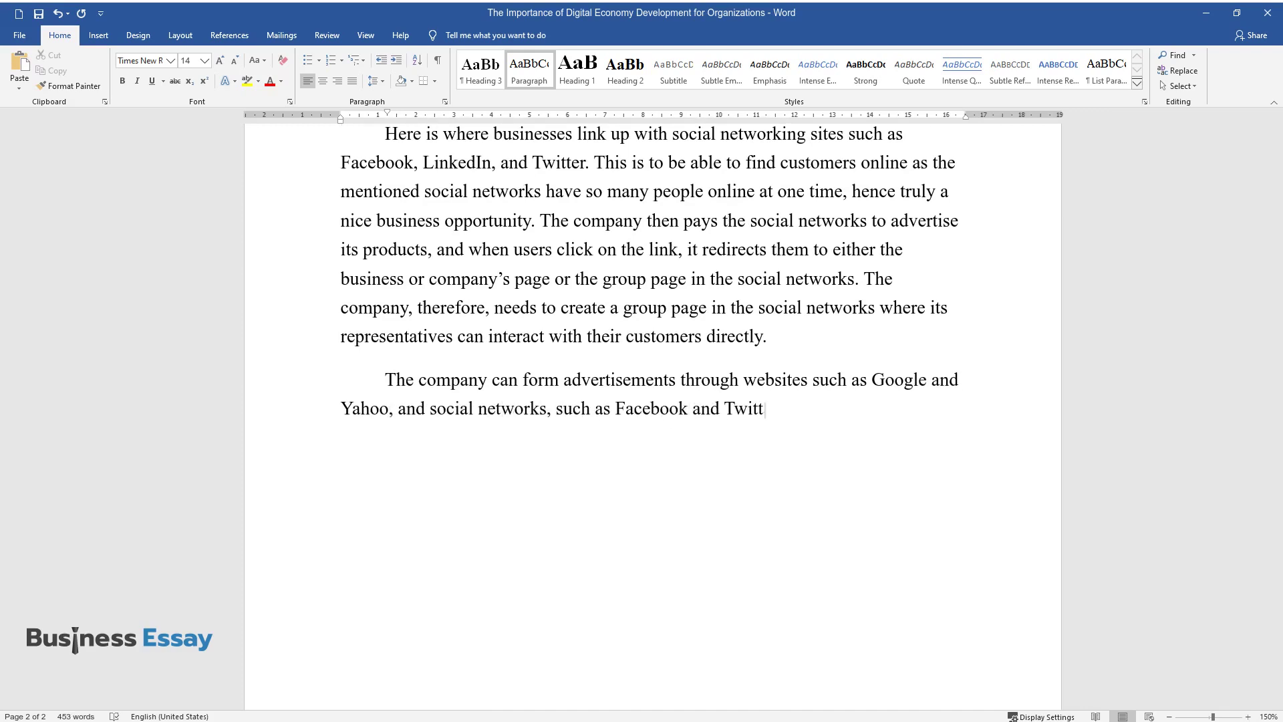
pyautogui.write('er. The advertisement will target informing the new custome')
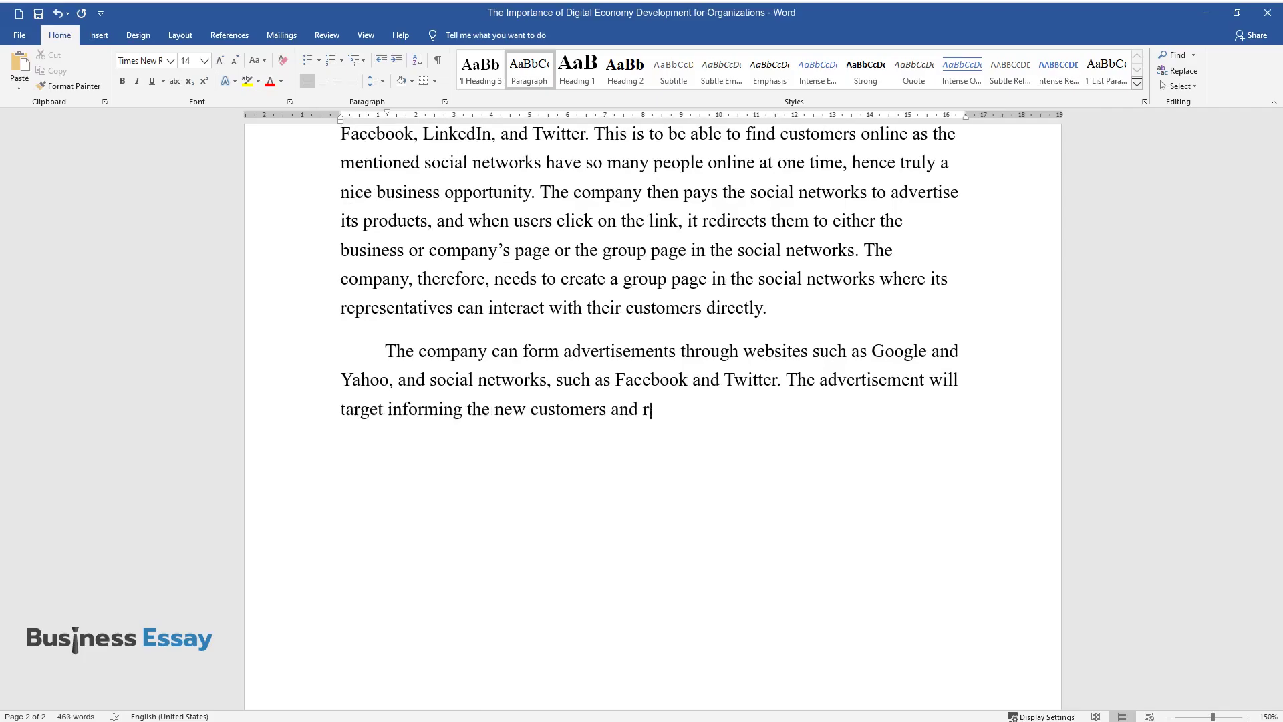
pyautogui.write('eminding the existing clients of')
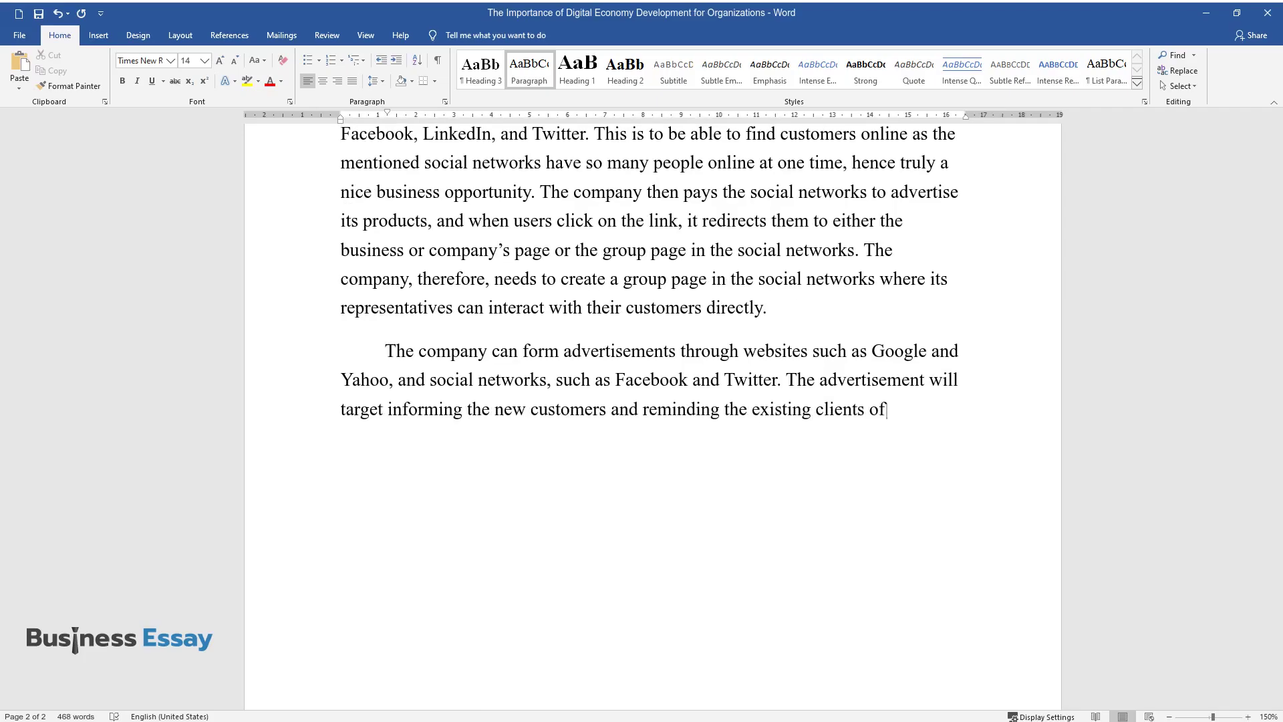
pyautogui.write(' t')
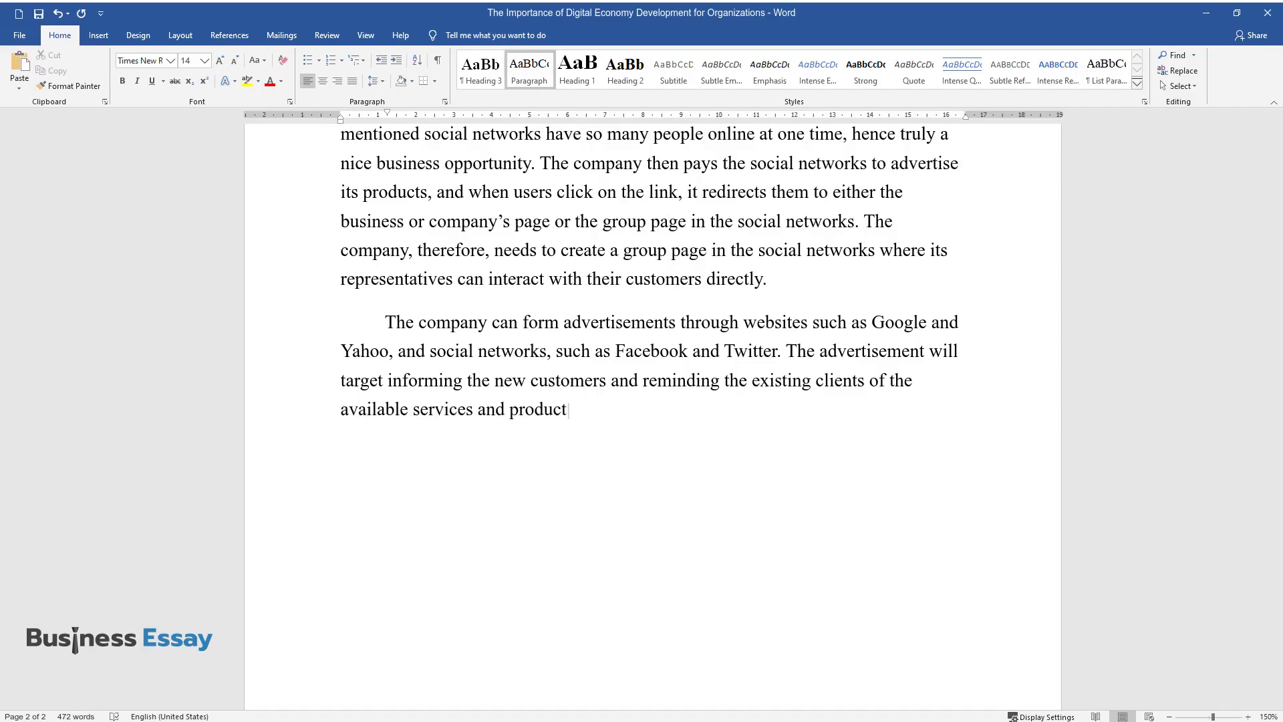
pyautogui.write('he available services and products. A business can do this using m')
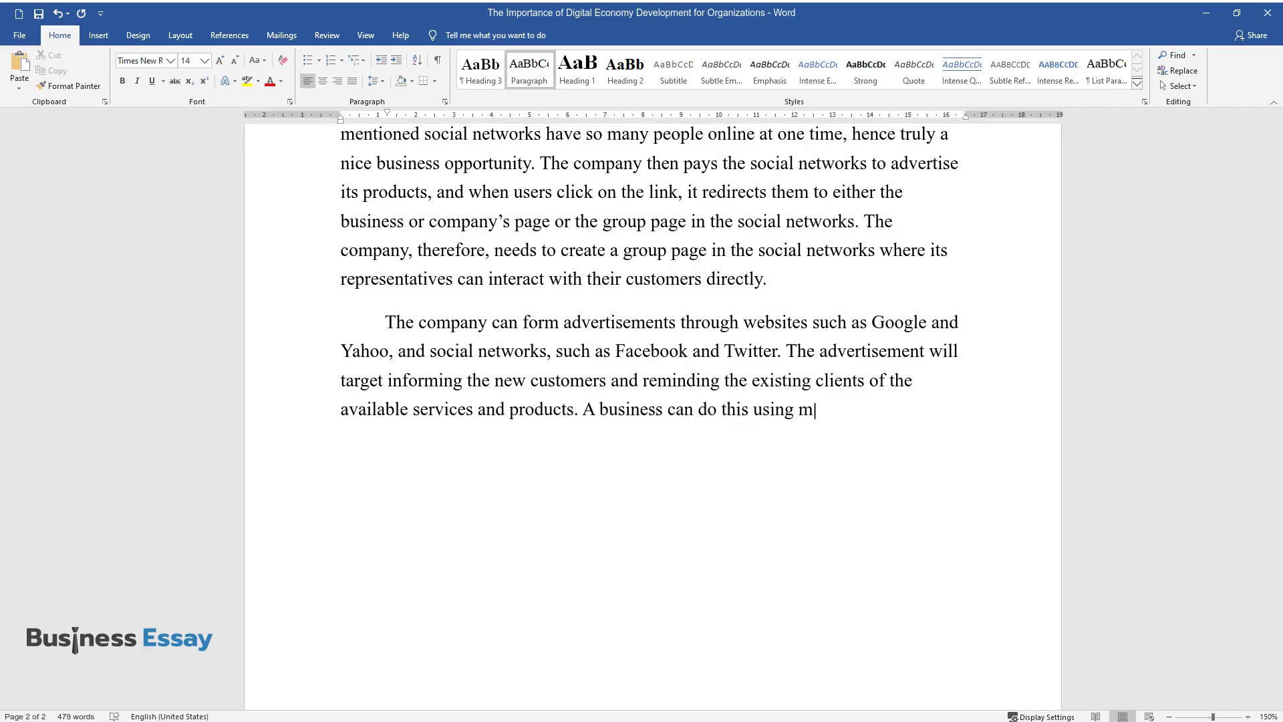
pyautogui.write('ass e-mails or search eng')
pyautogui.write('ines suc')
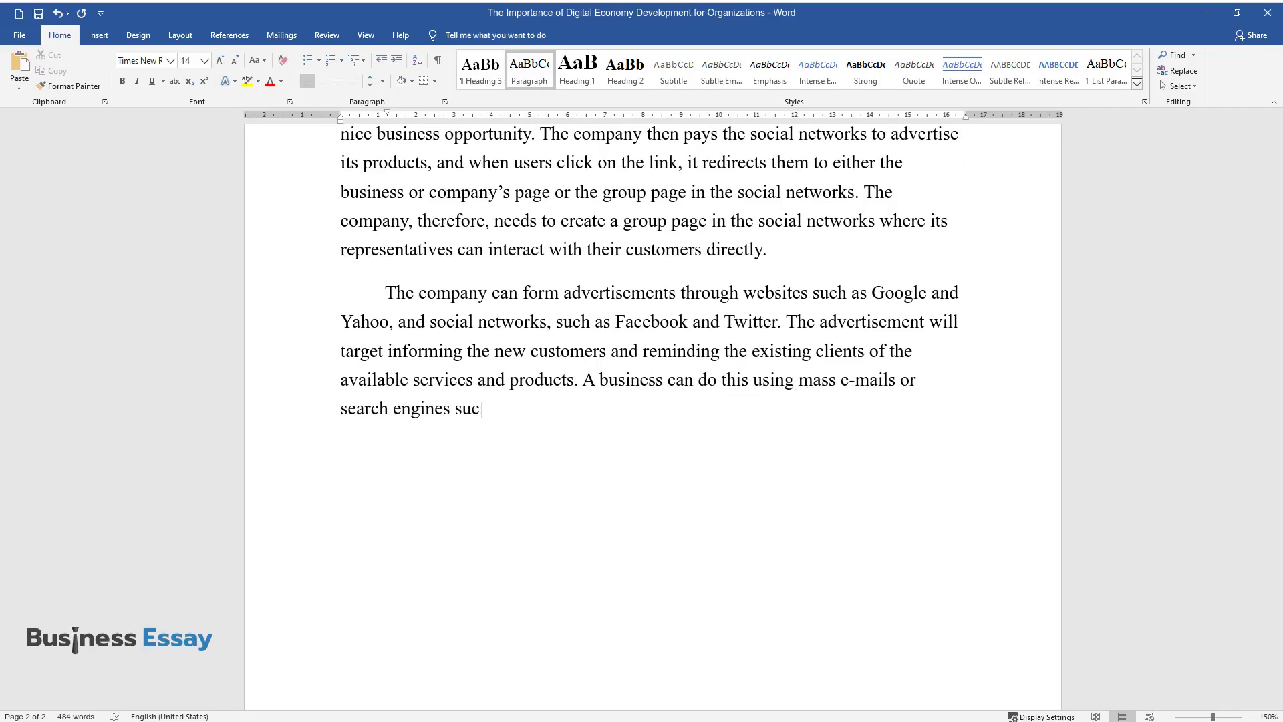
pyautogui.write('h as Google, Yahoo, and Bing. It i')
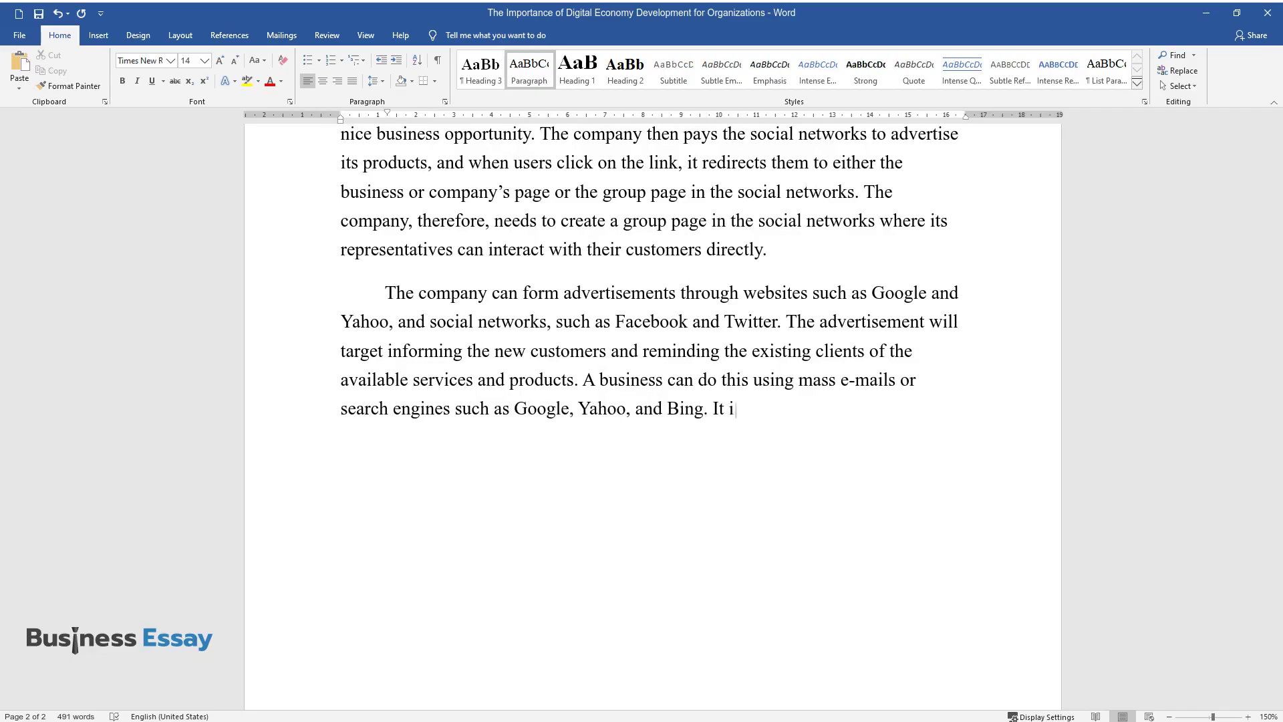
pyautogui.write('s also possible to use pay-per-click advertising. This is')
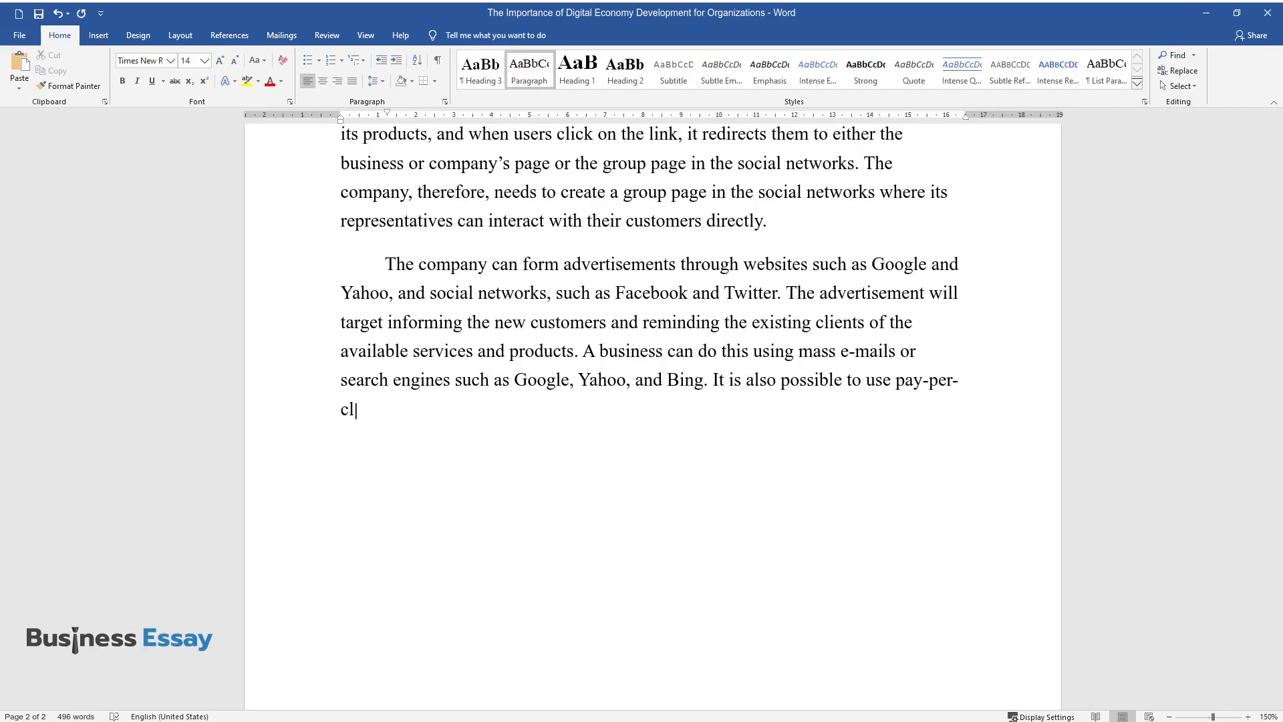
pyautogui.write(' a model ')
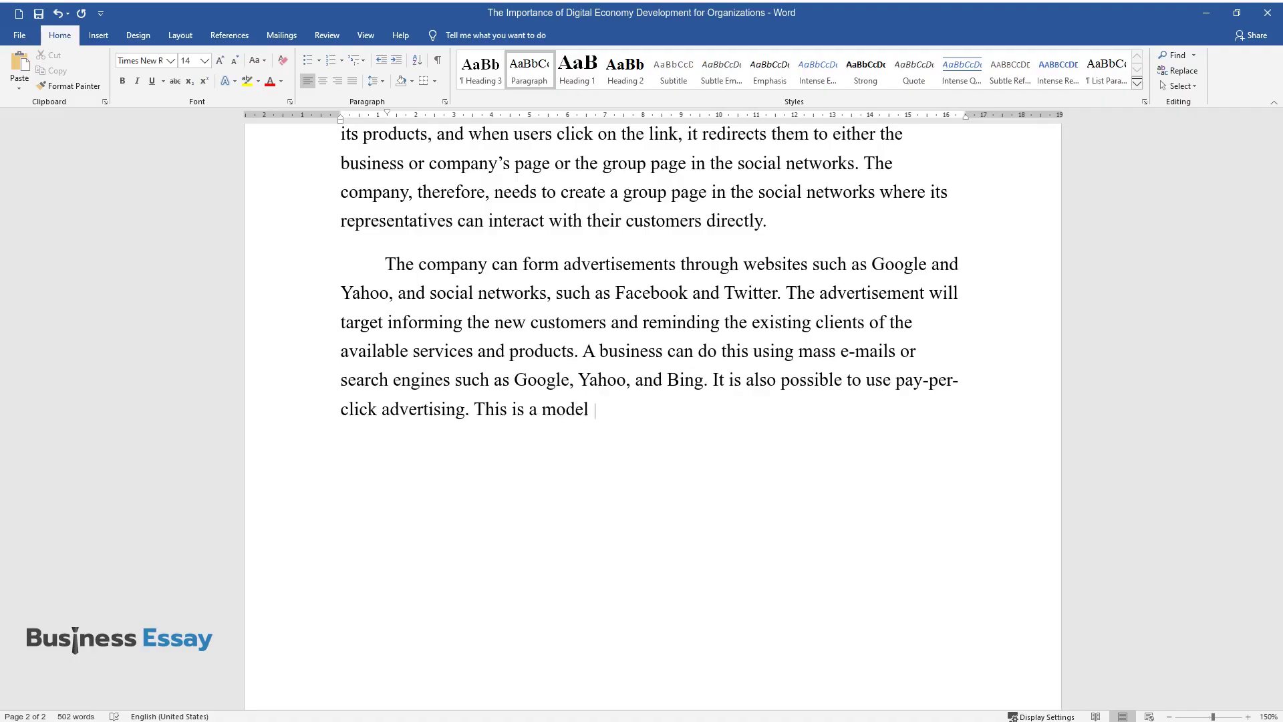
pyautogui.write('businesses use to direct traffic t')
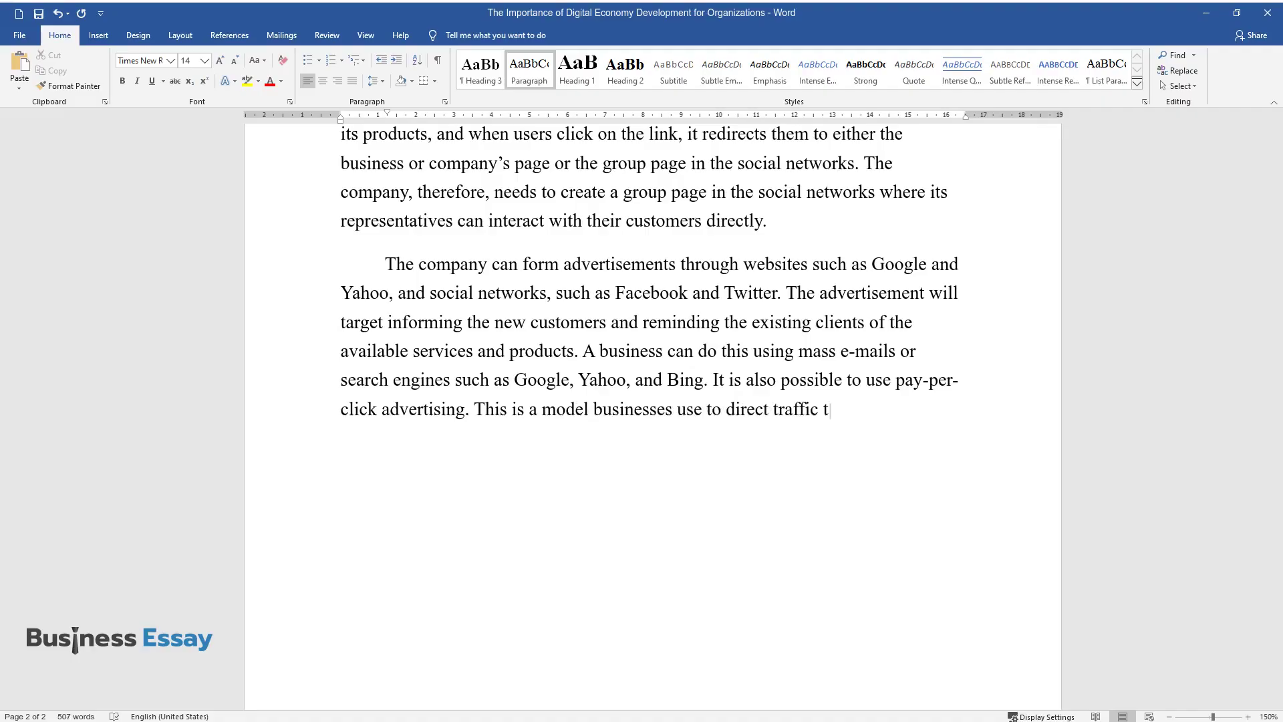
pyautogui.write('o websites, and they pay when a p')
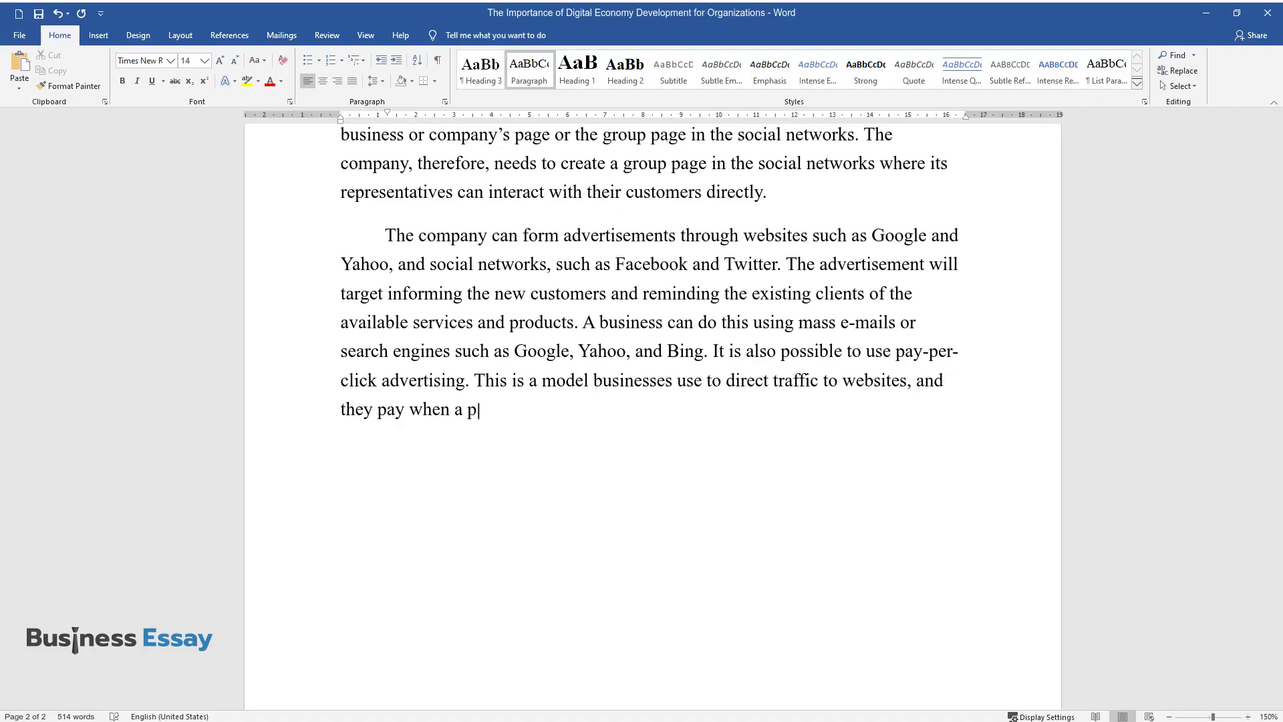
pyautogui.write('erson clicks their advertisement.')
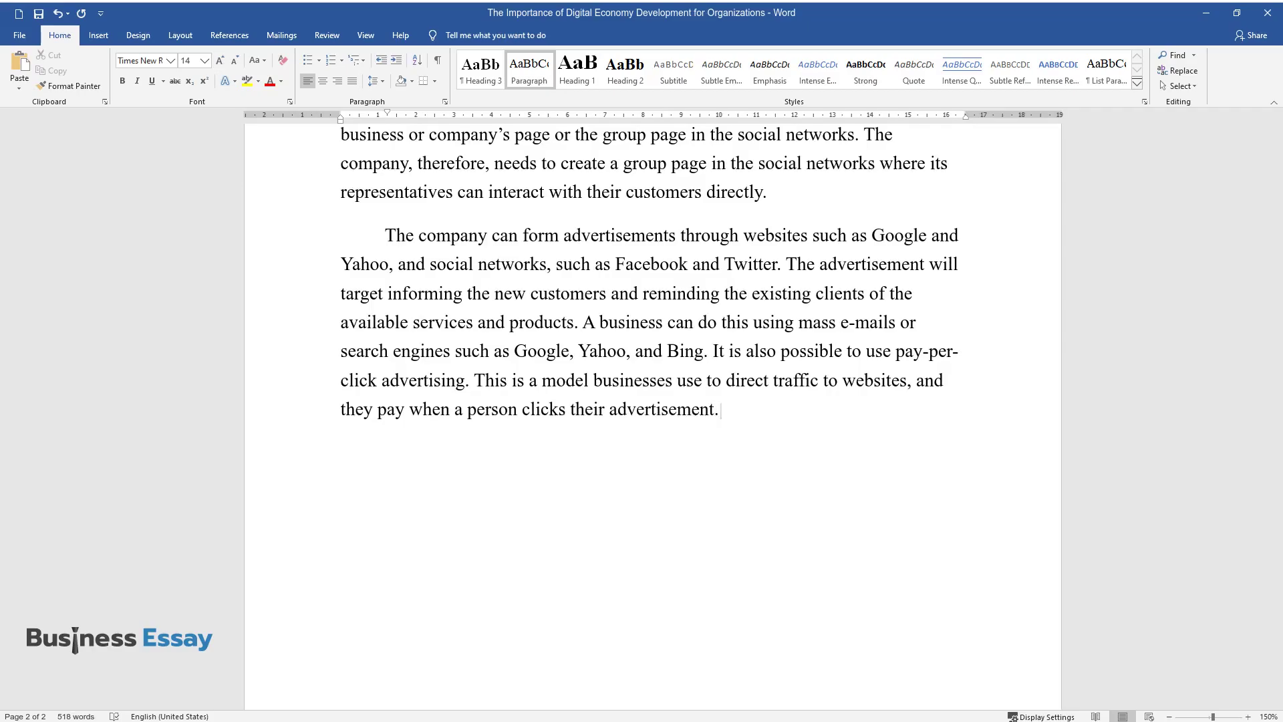
pyautogui.write(' The company can use this strategy')
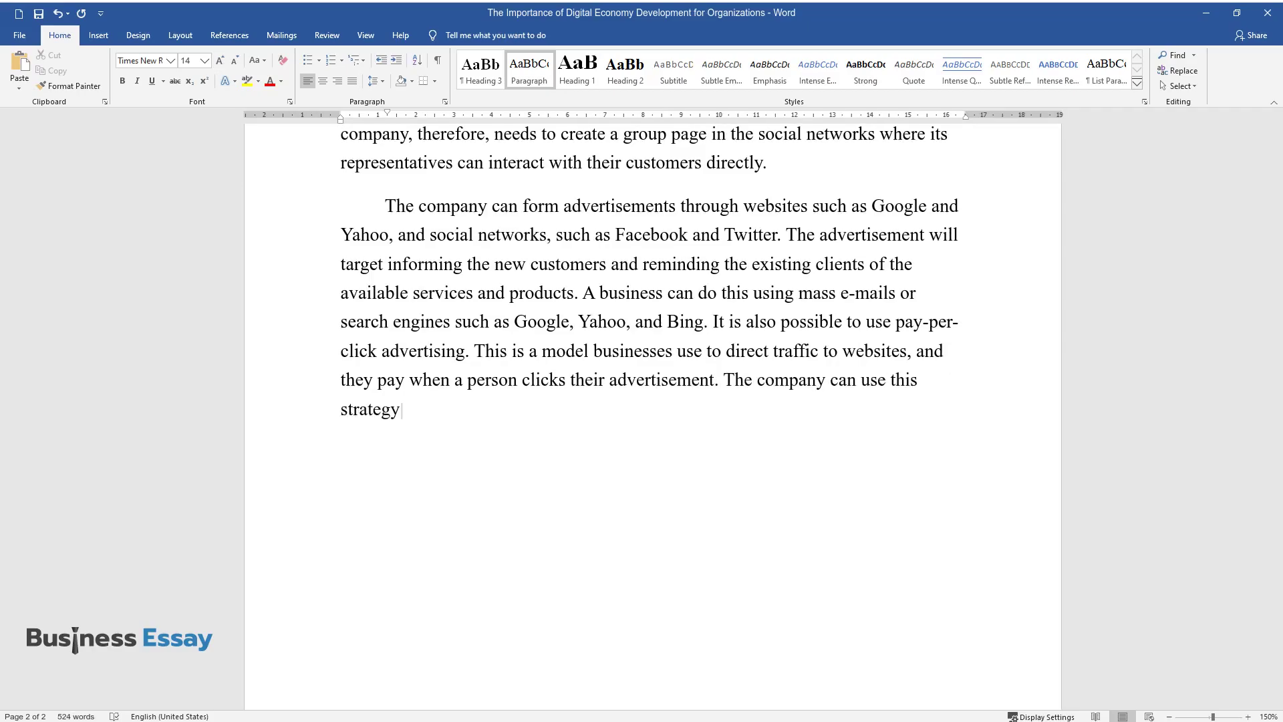
pyautogui.write(' to increase traffic and online c')
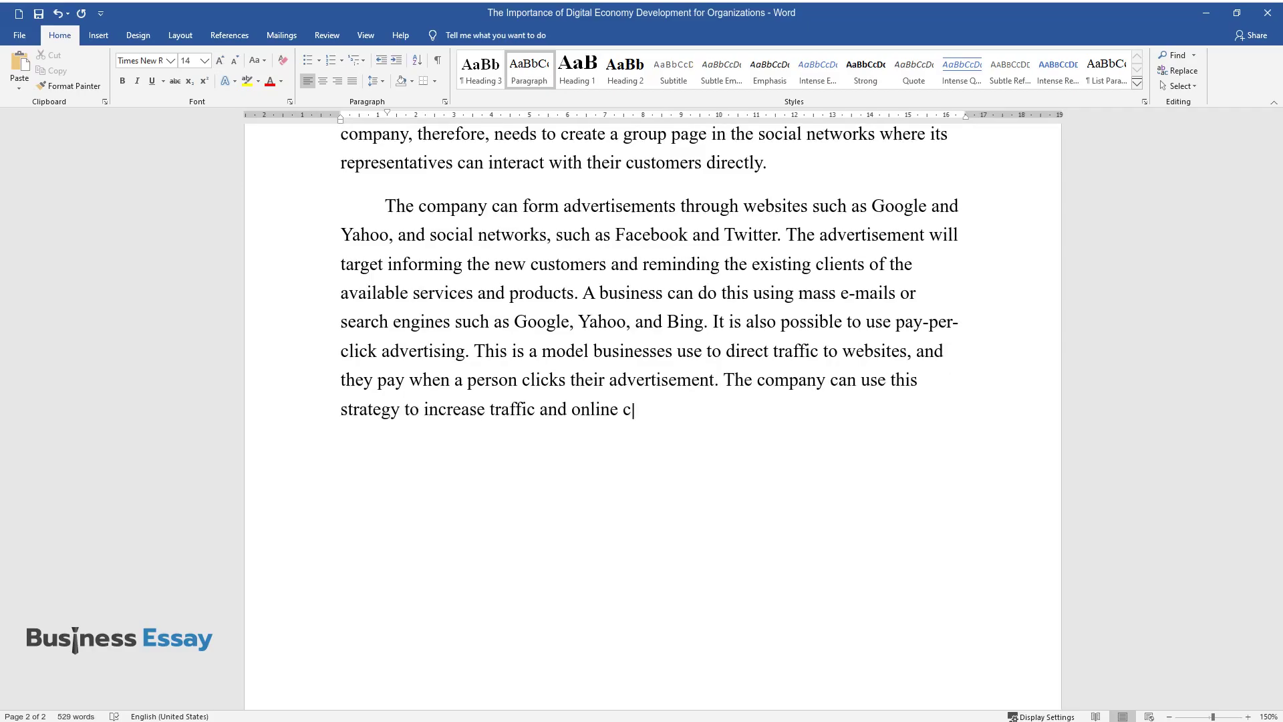
pyautogui.write('ustomers or clients for their web')
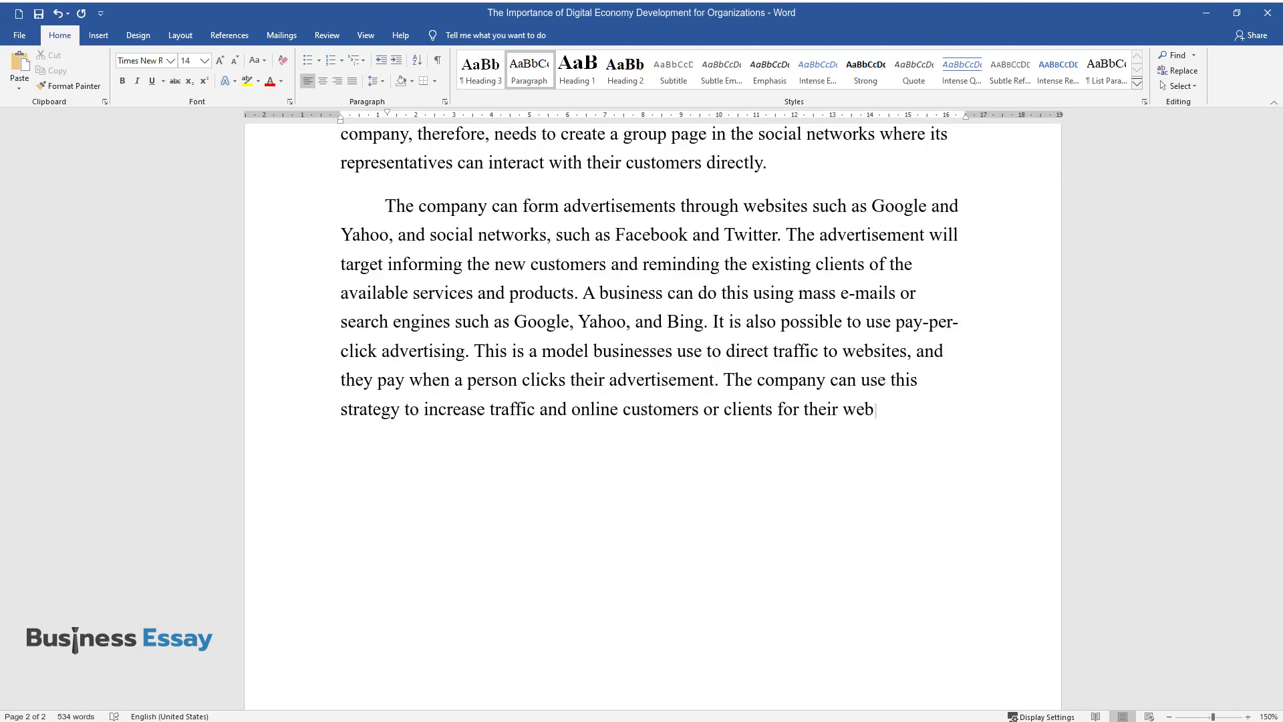
pyautogui.write('site and their company correspondingly.')
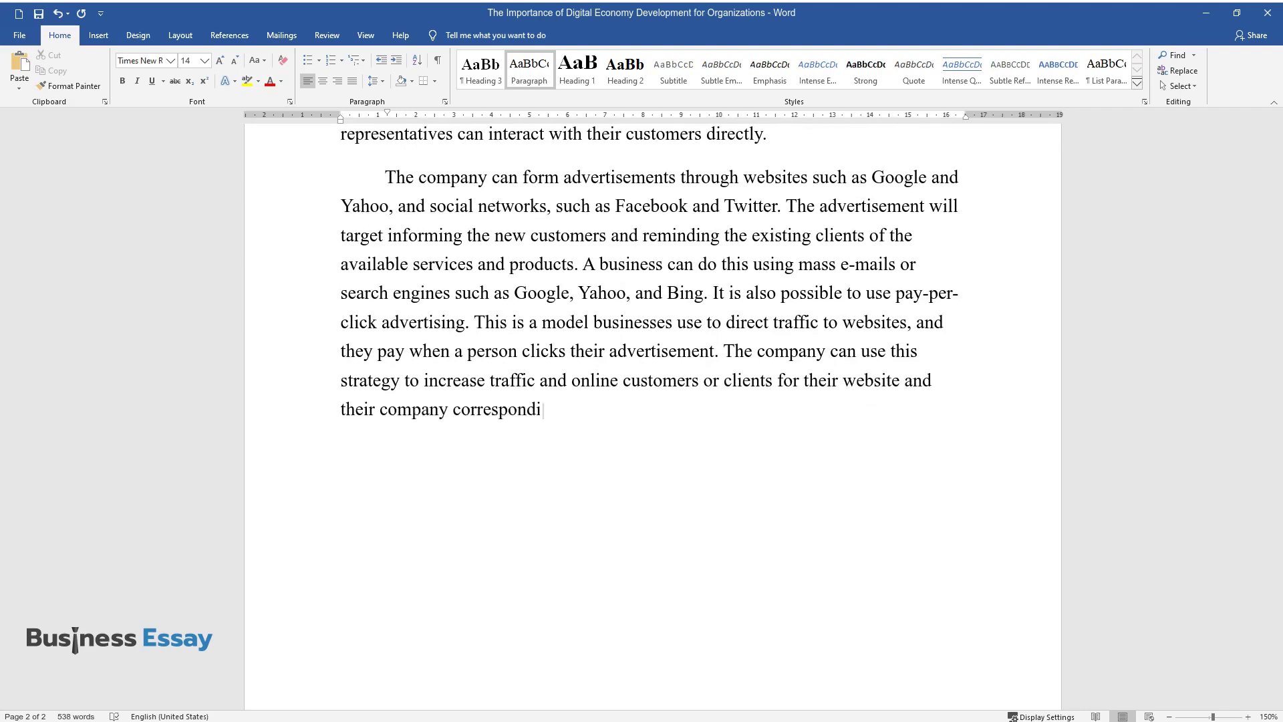
pyautogui.press('Return')
# Step: Type the 'SMS or mobile marketing' paragraph about shortcodes and a bulk SMS gateway, then start another
pyautogui.write('SMS or ')
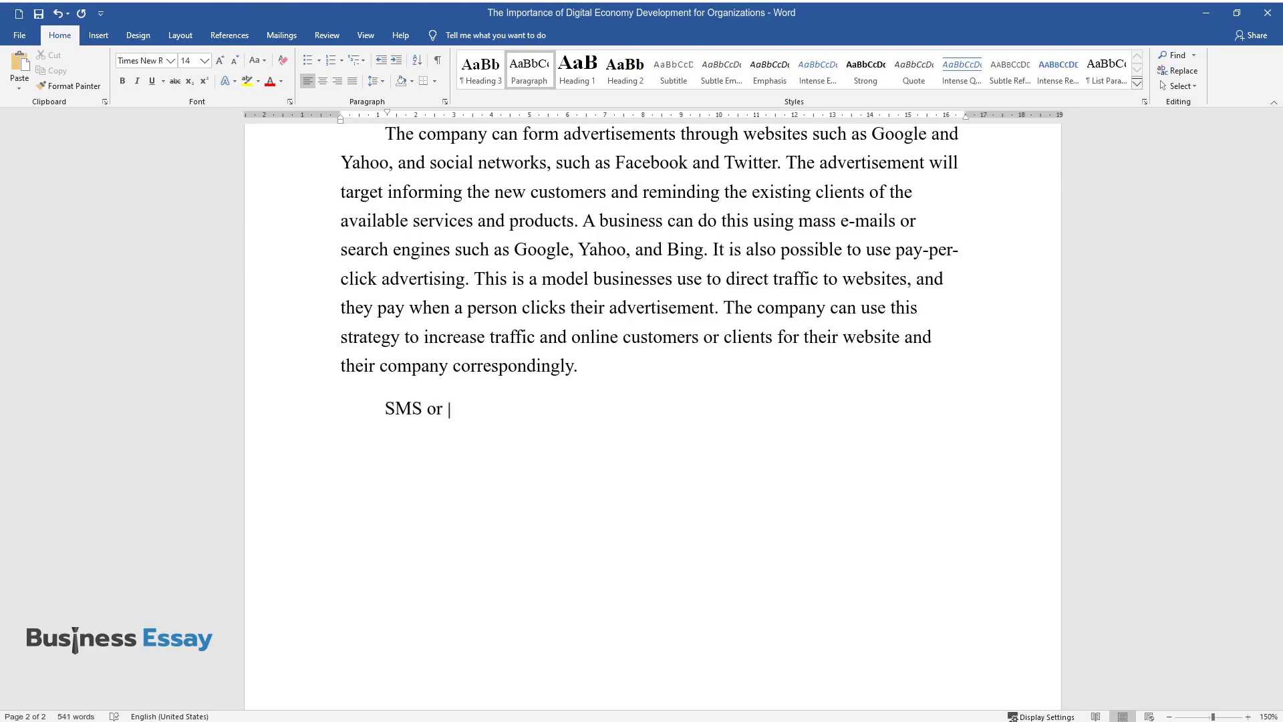
pyautogui.write('mobile marketing. This is an online')
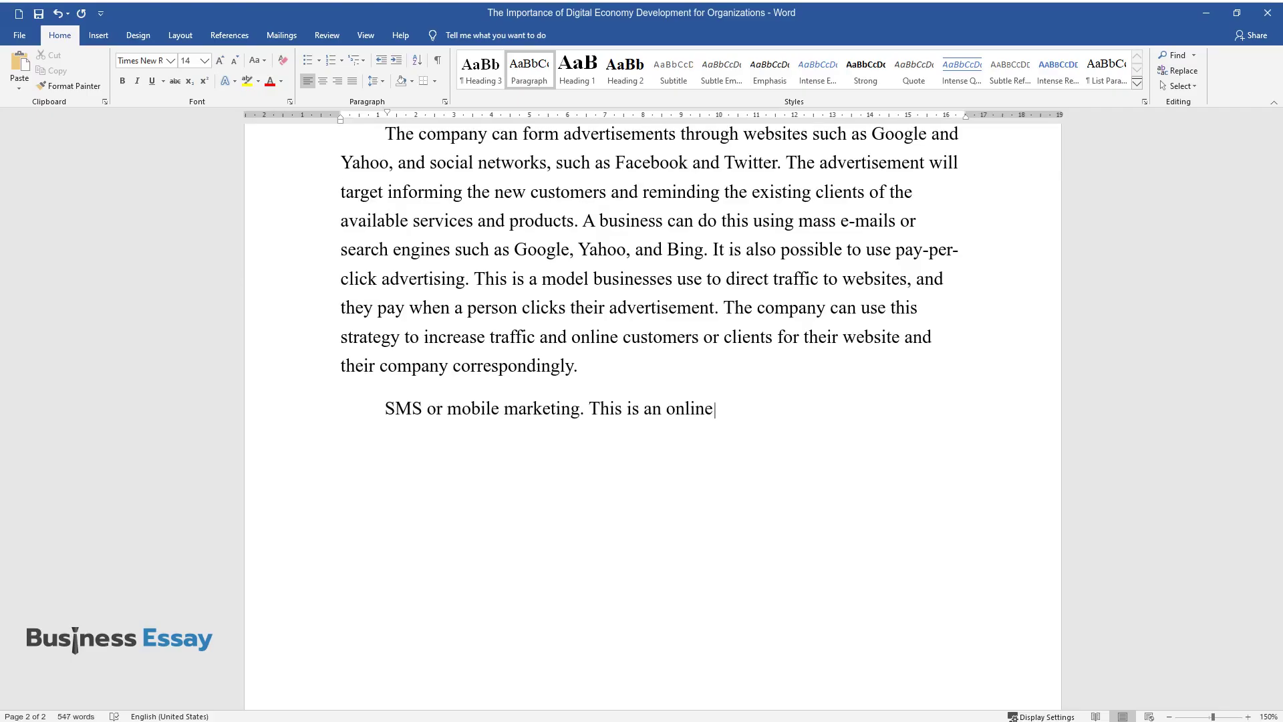
pyautogui.write(' marketing that will target a larg')
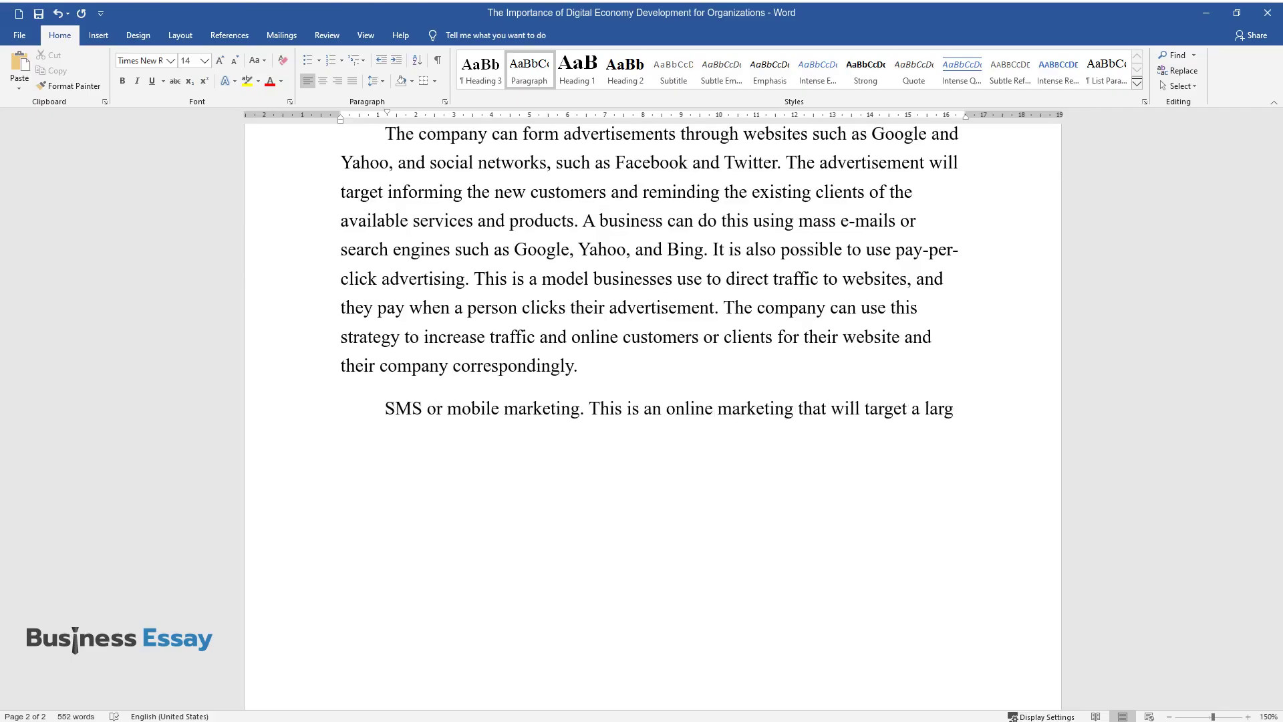
pyautogui.write('e consumer database as many people')
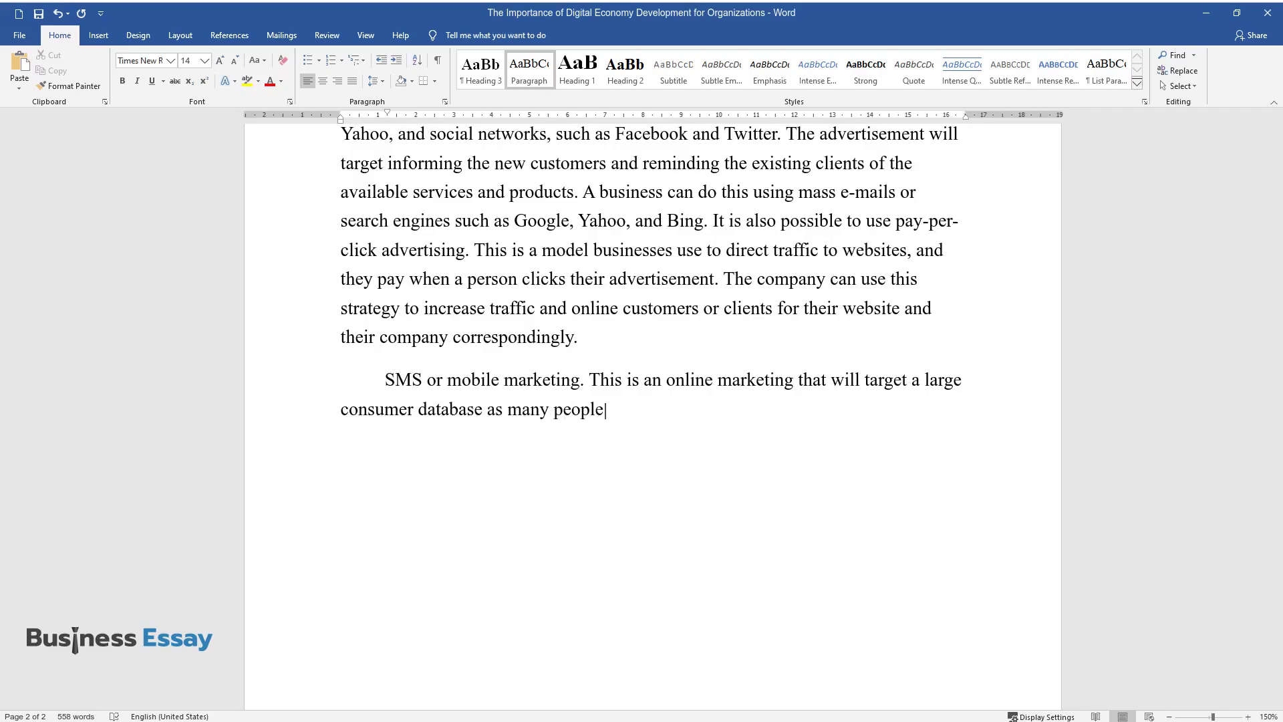
pyautogui.write(' own mobile phones and are in frequ')
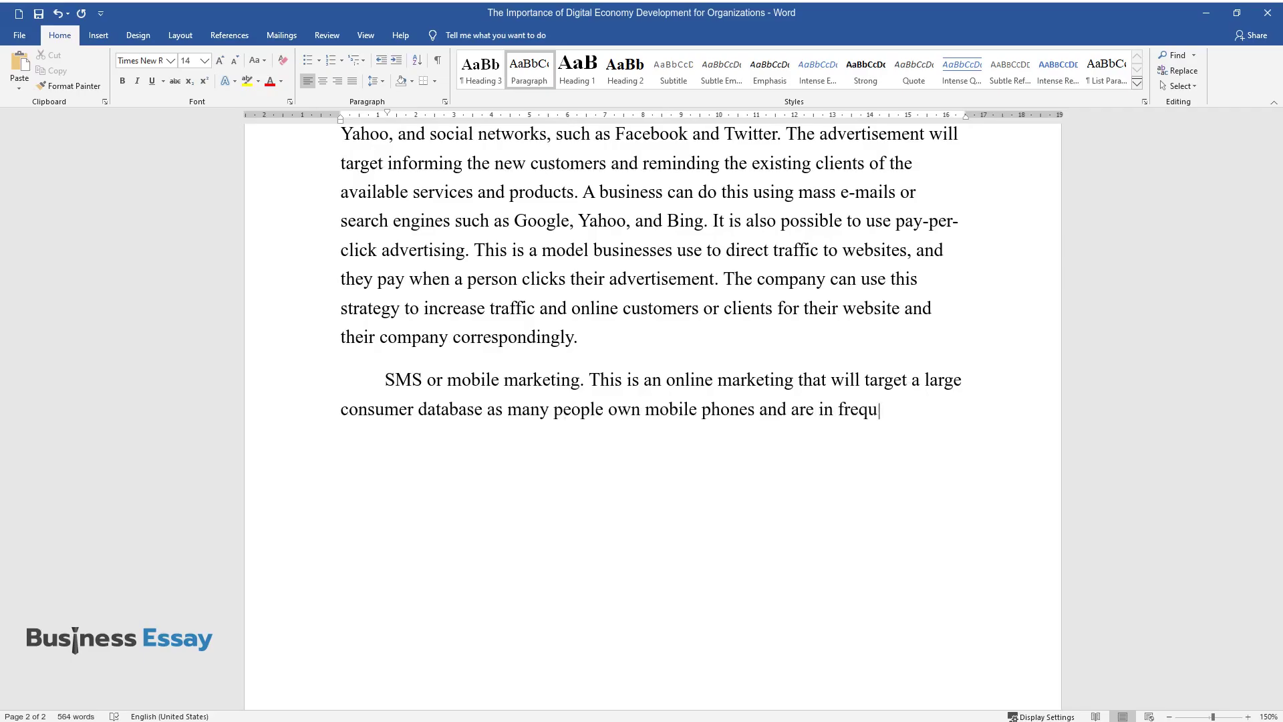
pyautogui.write('ent use of mobile phones. It works through ')
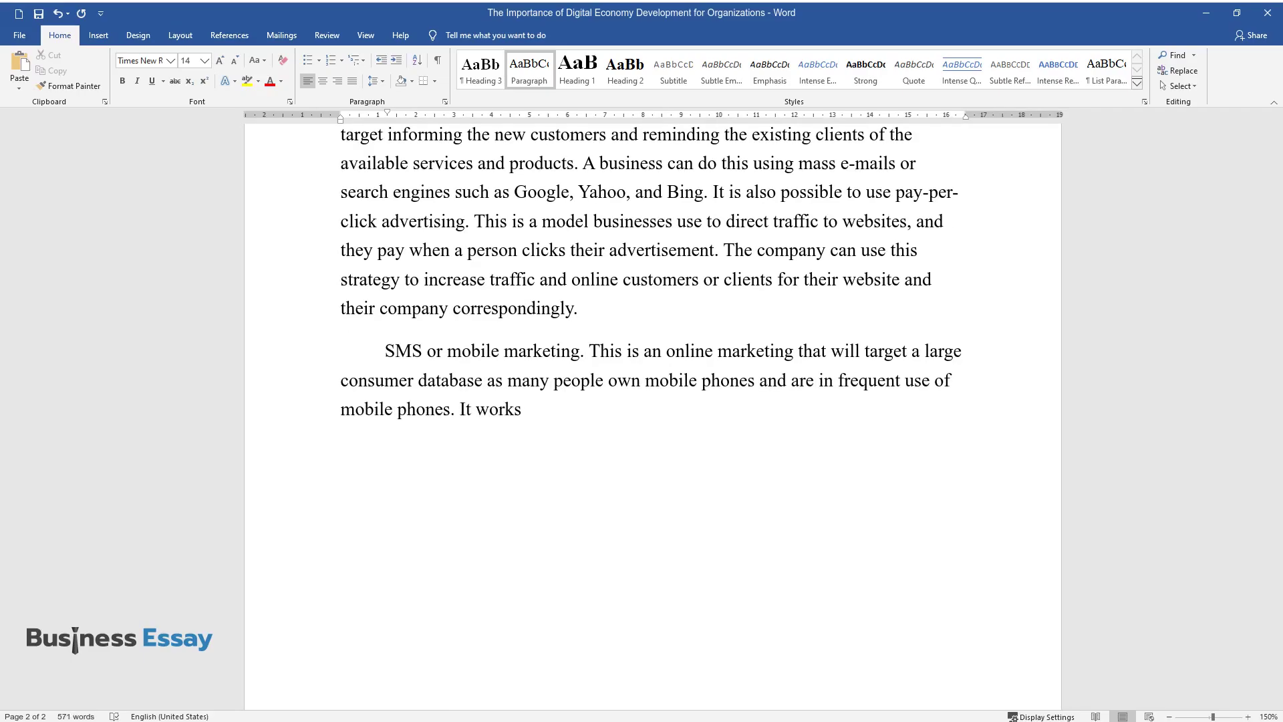
pyautogui.write('the shortcodes whereby an ')
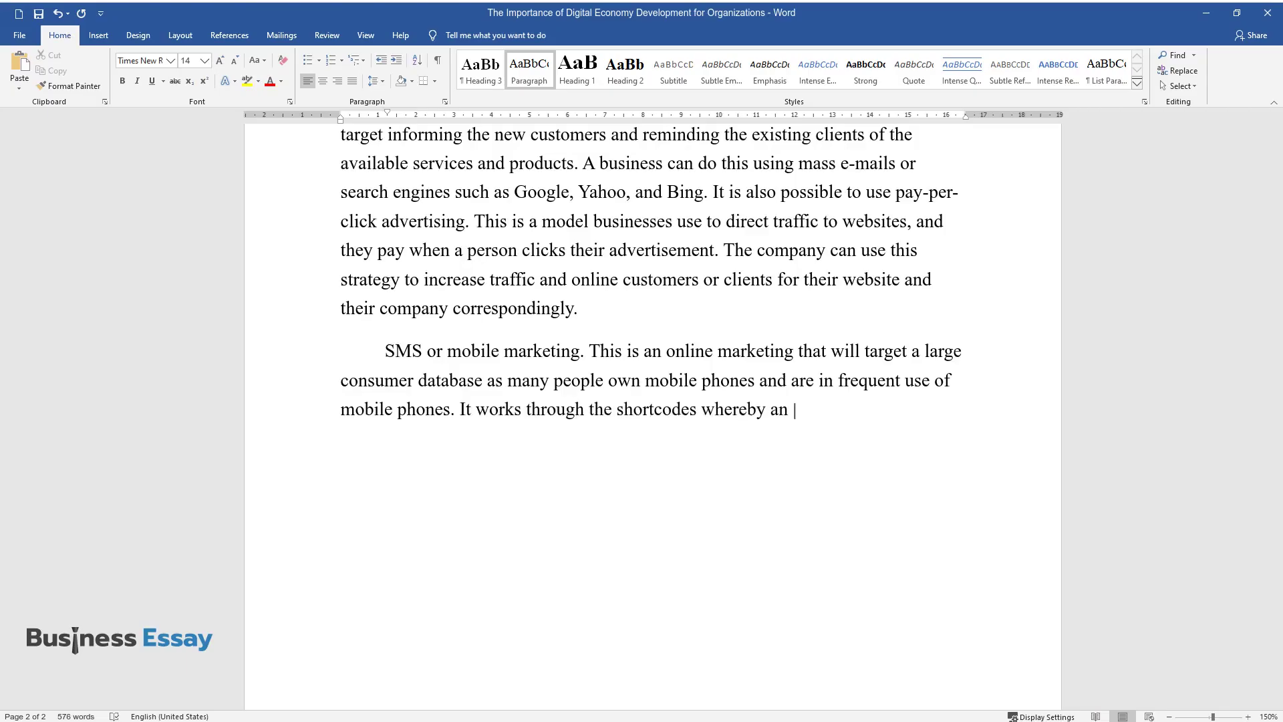
pyautogui.write('organization or business will send ')
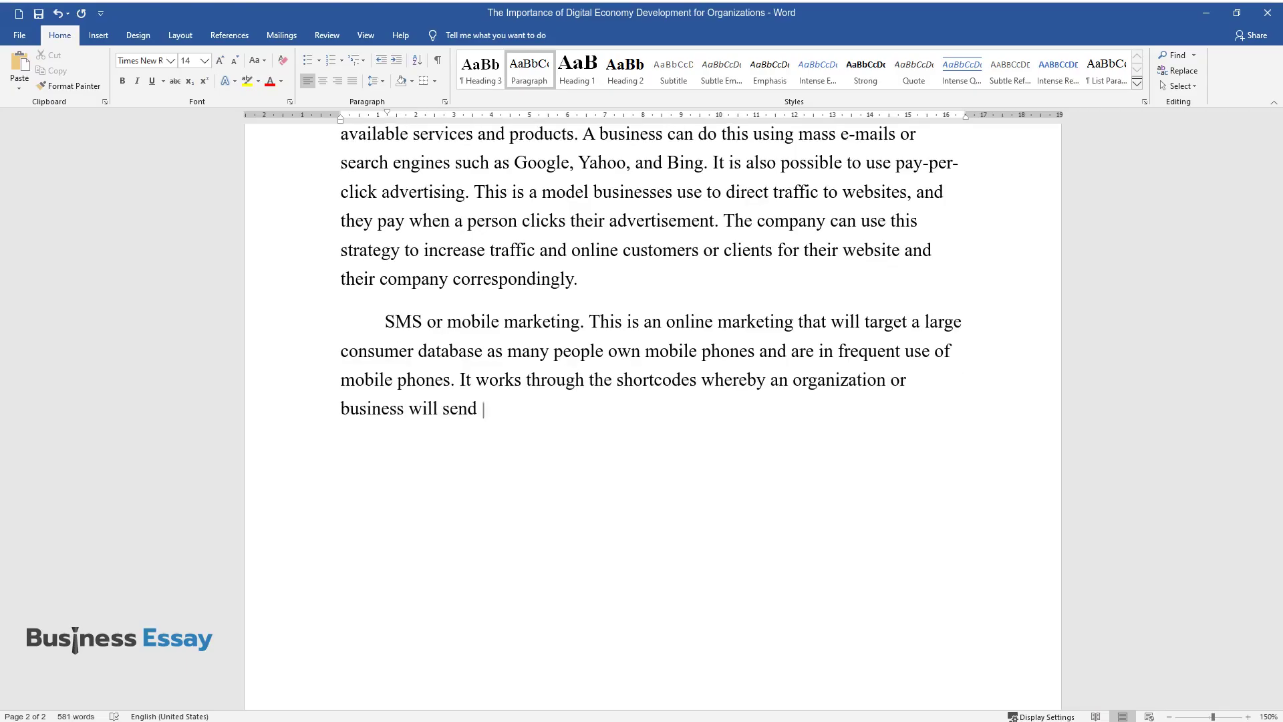
pyautogui.write('shortcodes to its customers throug')
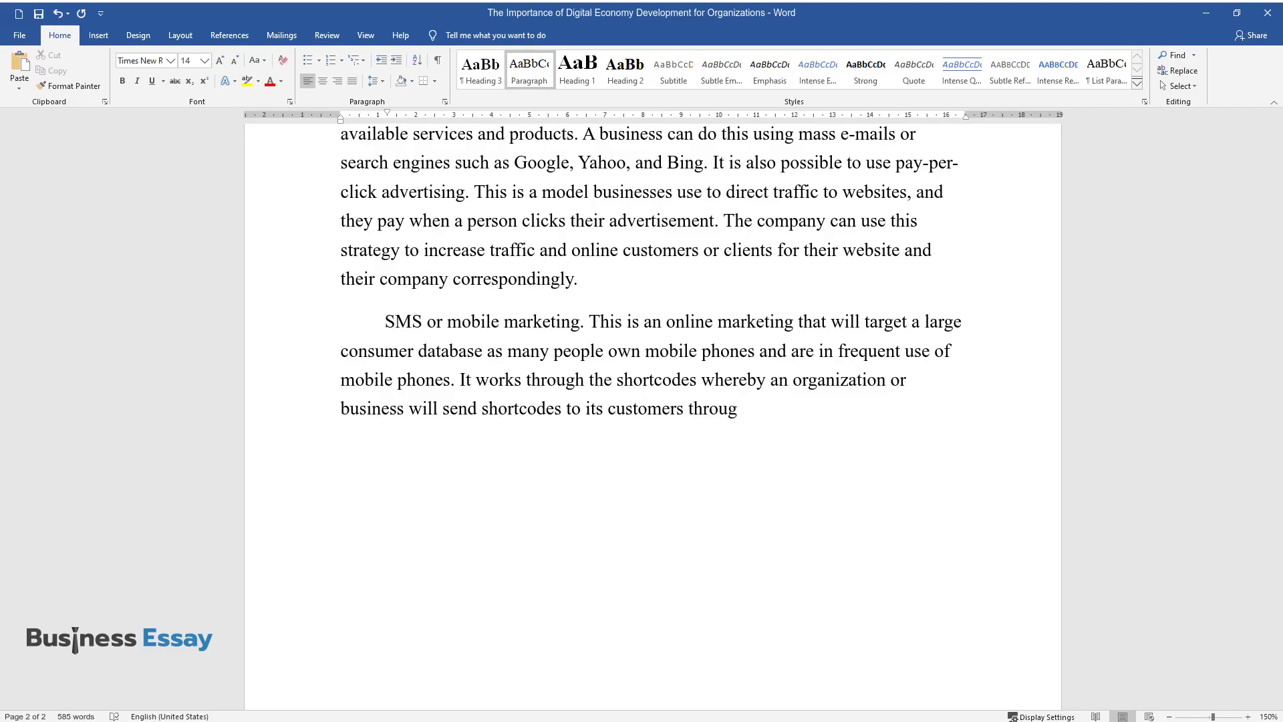
pyautogui.write('h a bulk SMS gateway when a custome')
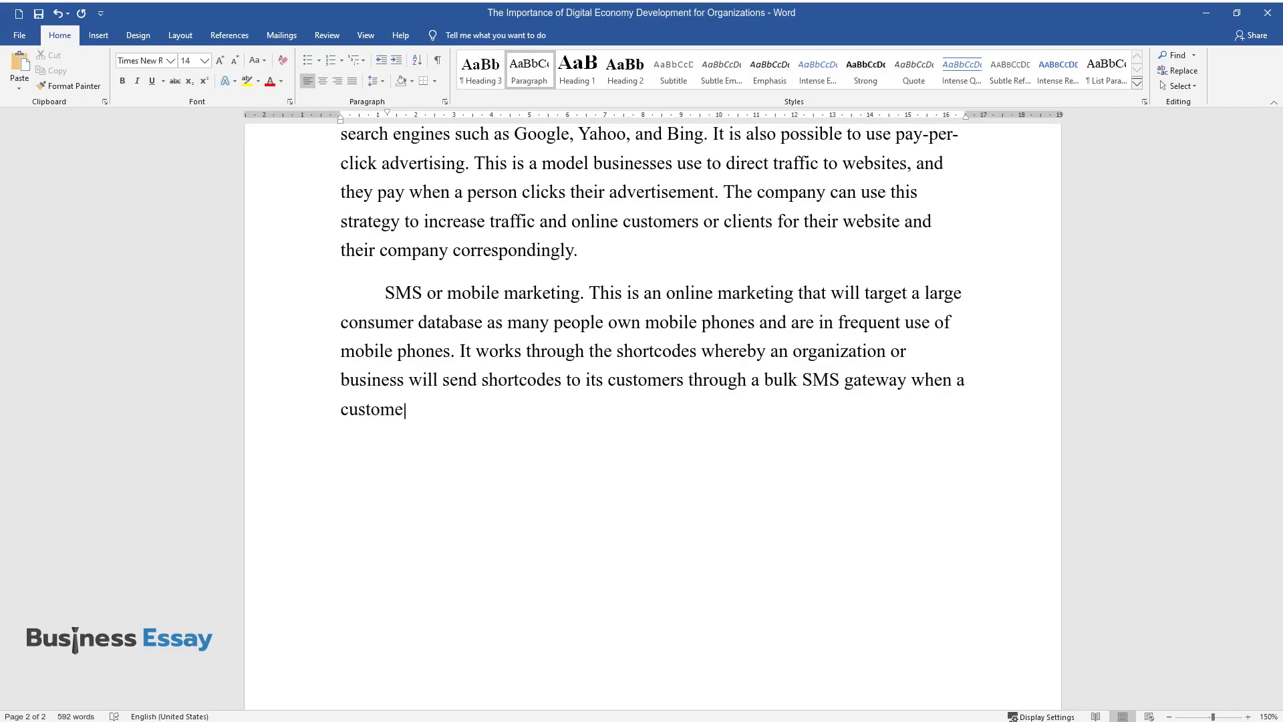
pyautogui.write('r requires a product from the orga')
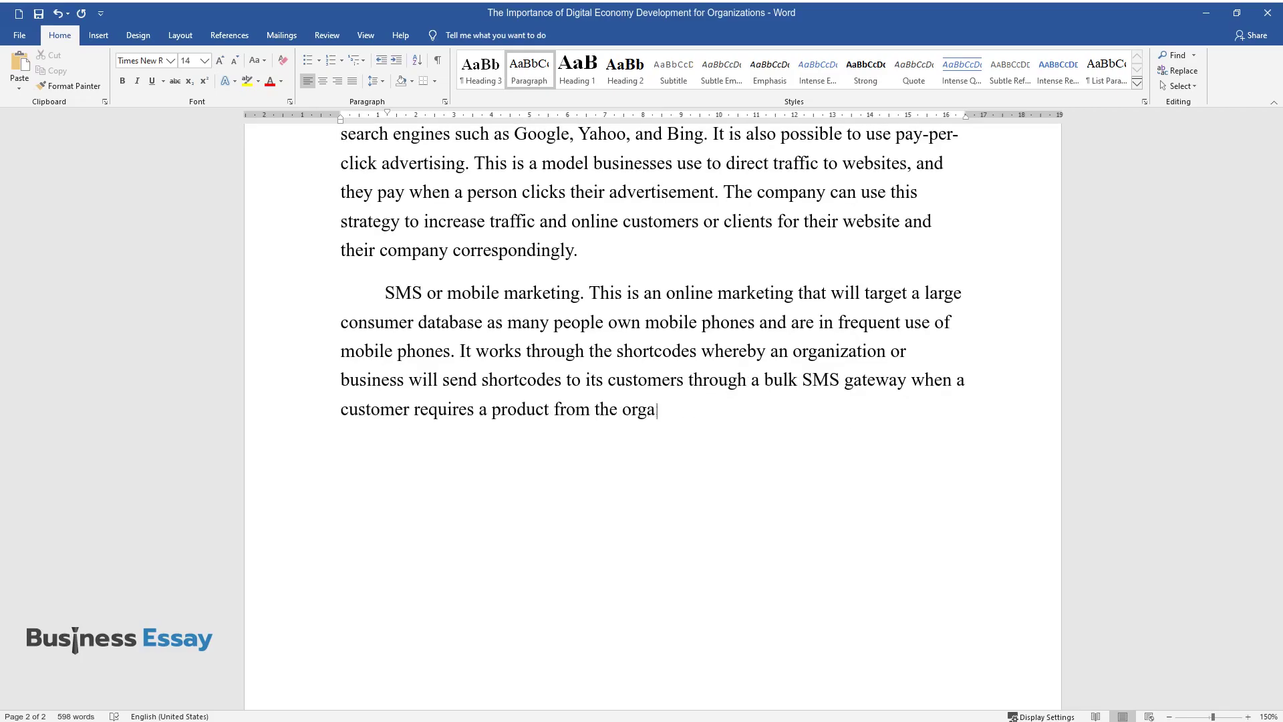
pyautogui.write('nization. They just send the produc')
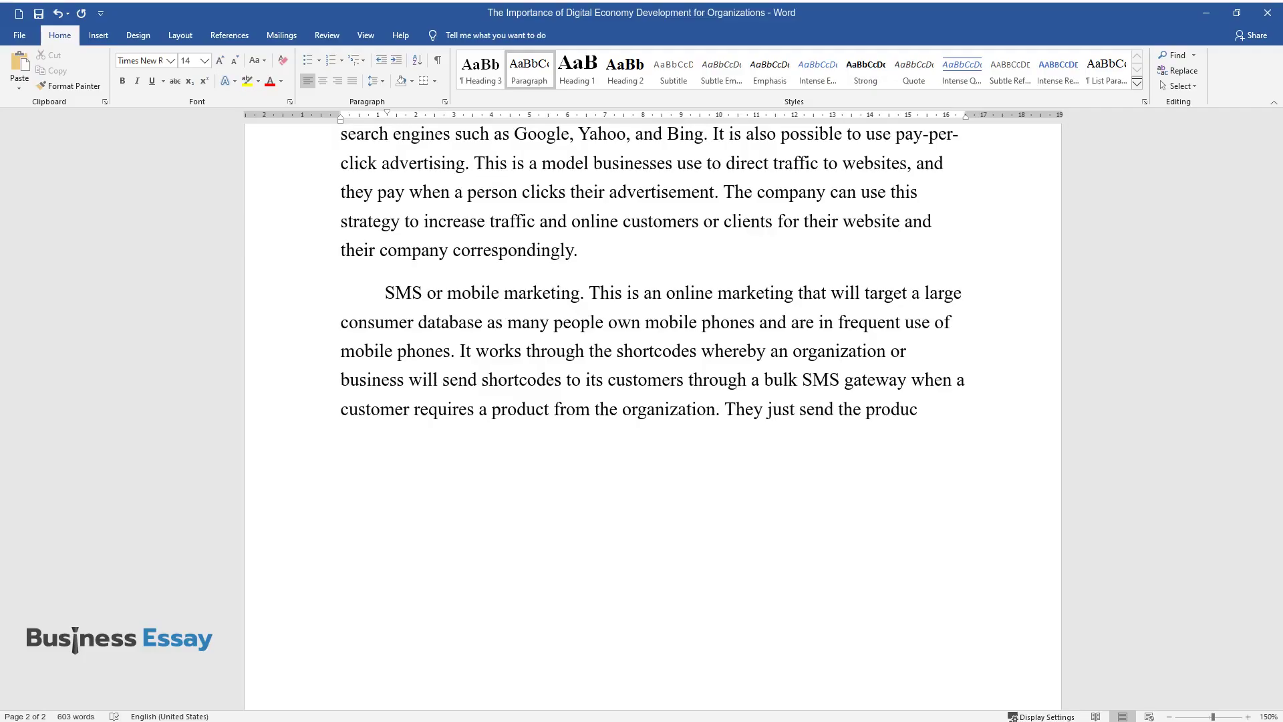
pyautogui.write('t code and receive the information')
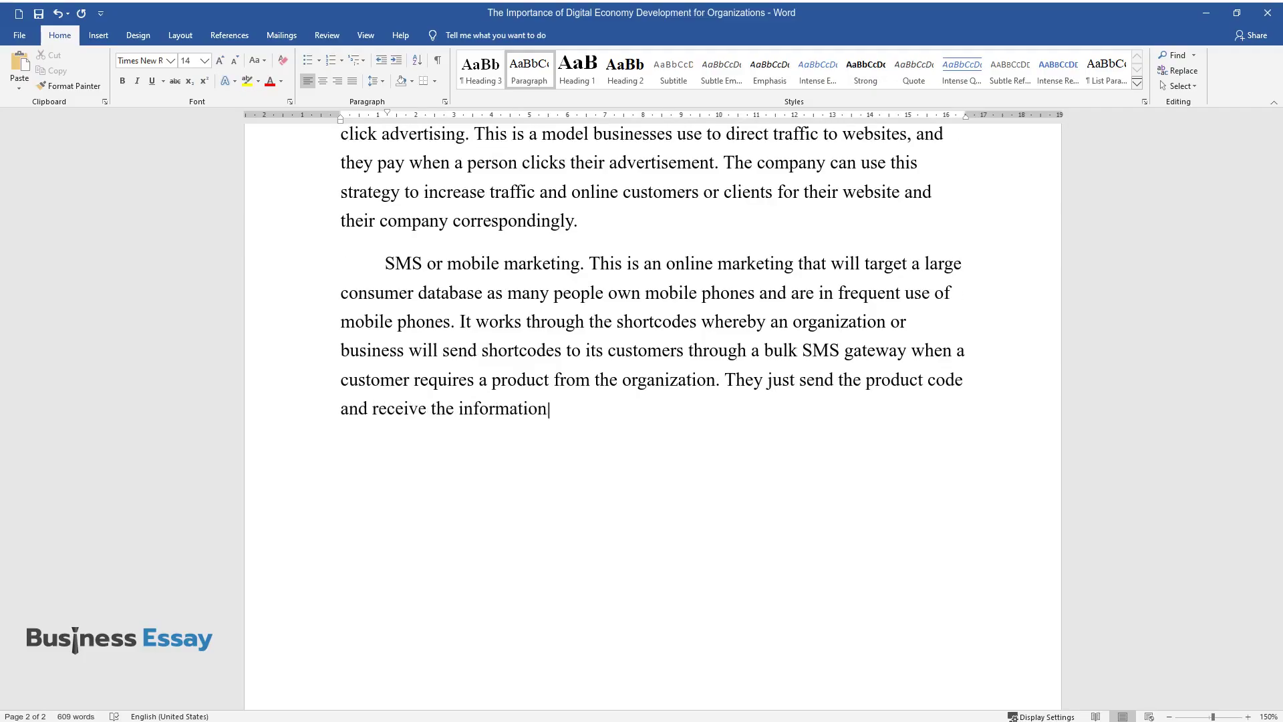
pyautogui.write(' about the specific product. This w')
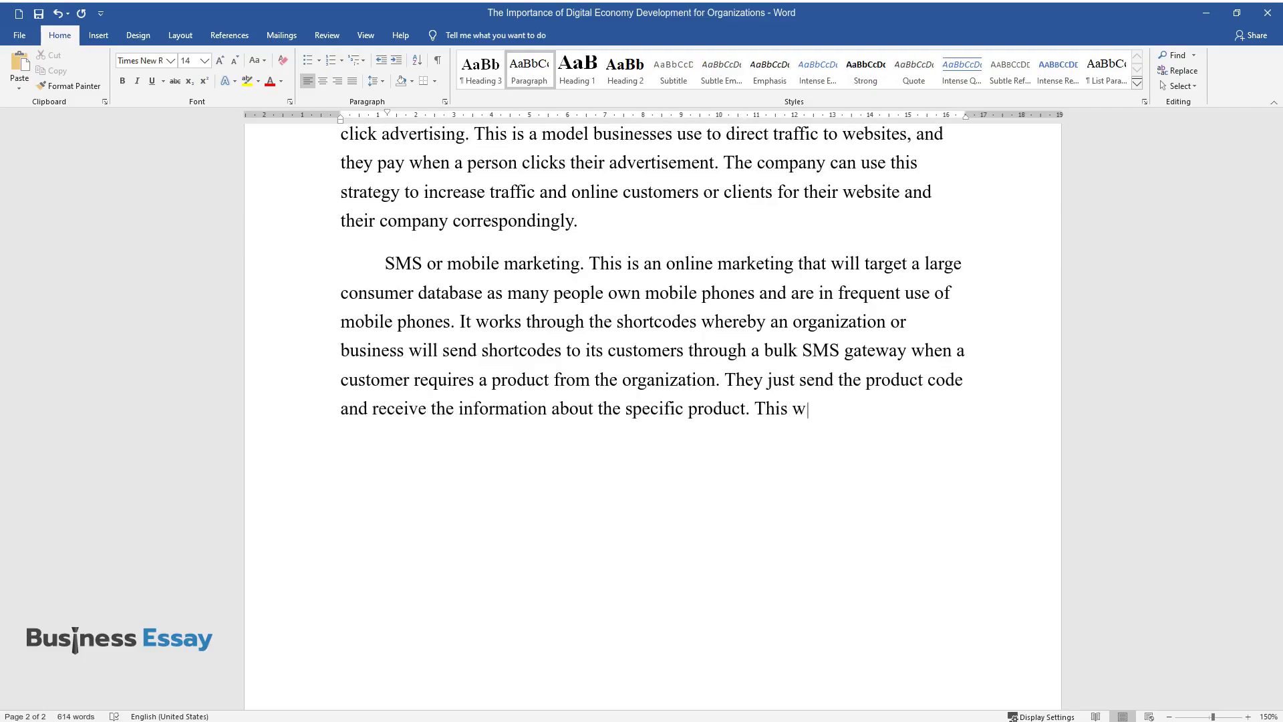
pyautogui.write('ill help attract a large customer ')
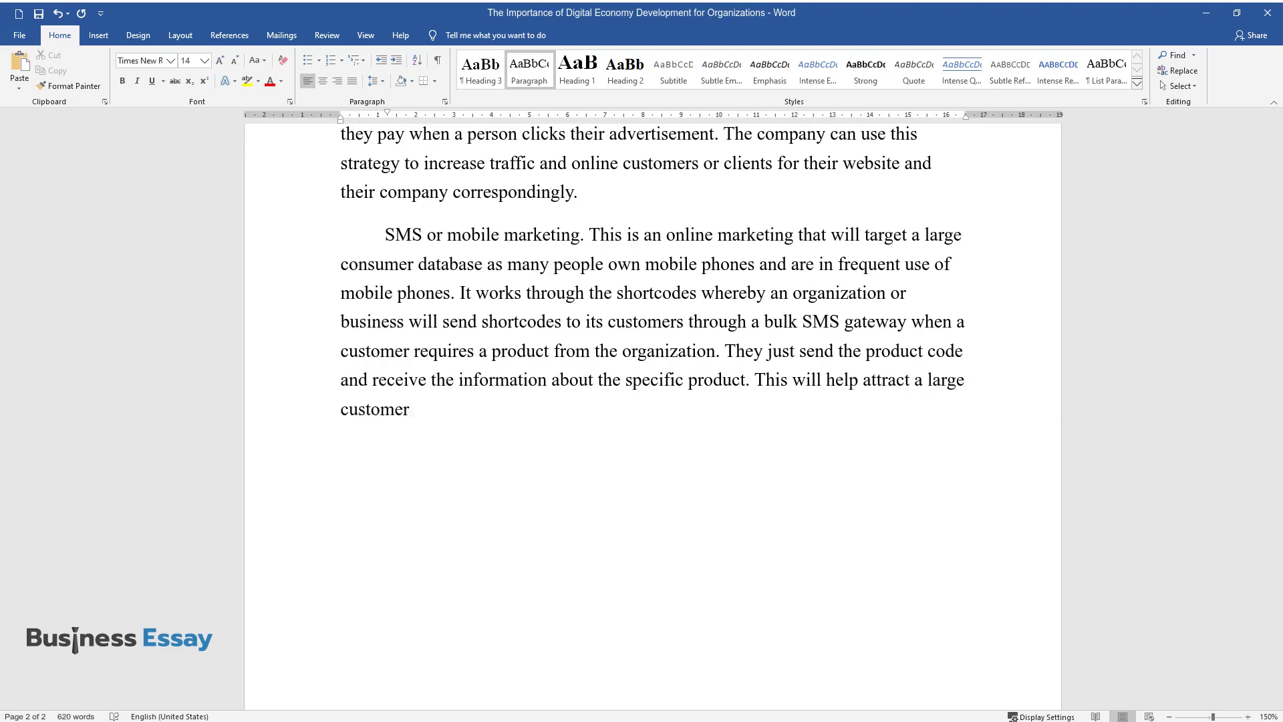
pyautogui.write('target in the mobile industry.')
pyautogui.press('Return')
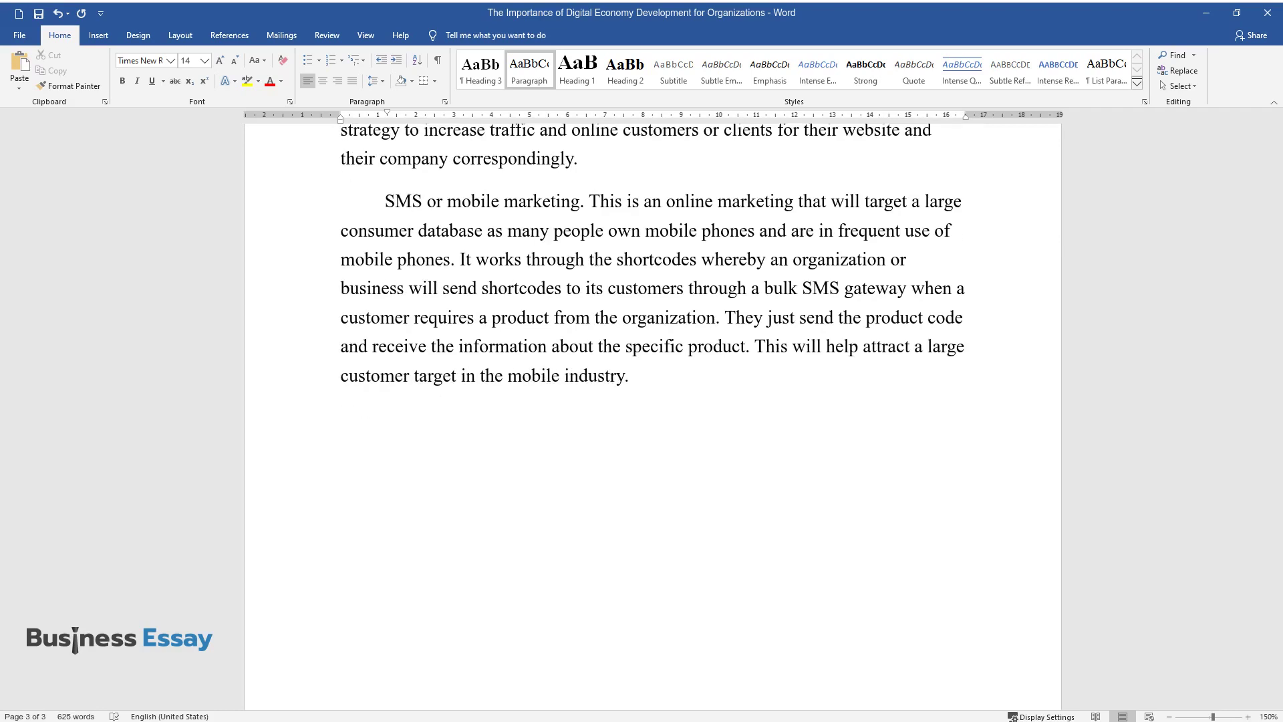
# Step: Type the affiliate marketing paragraph on partner referrals, banner ads and 3 to 15% commissions
pyautogui.write('Affiliate marketi')
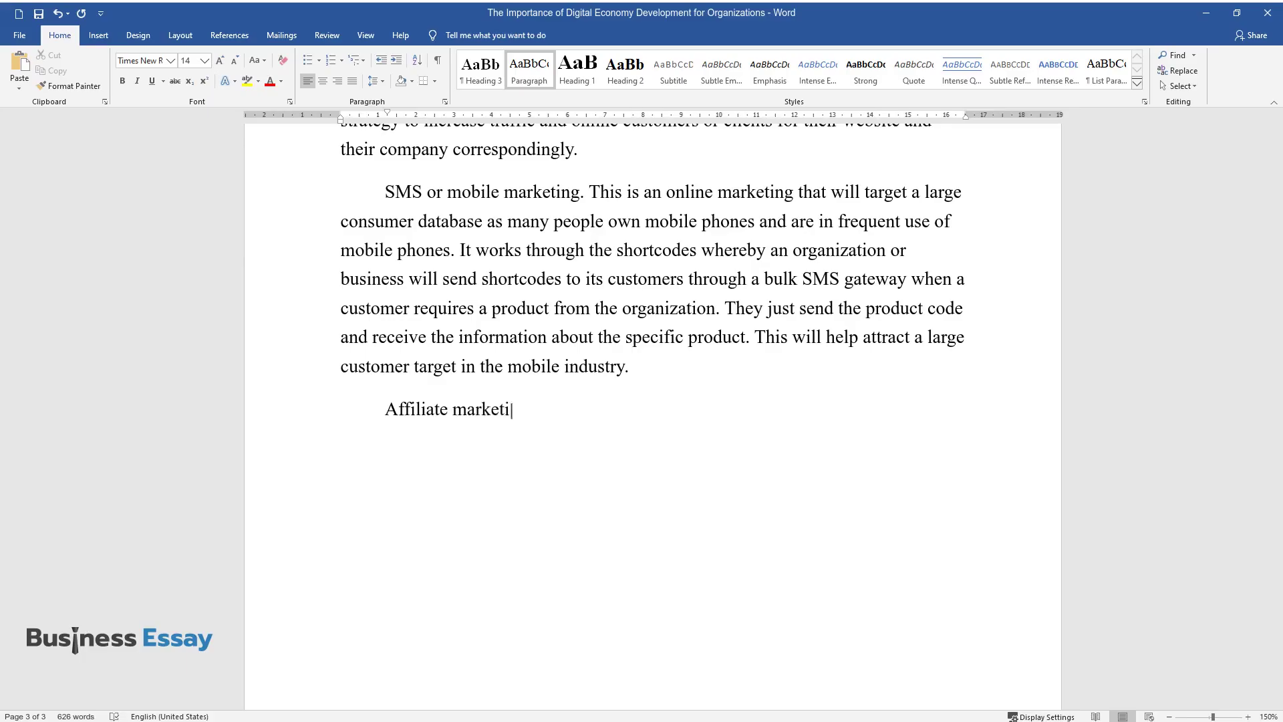
pyautogui.write('ng is the method of marketing where ')
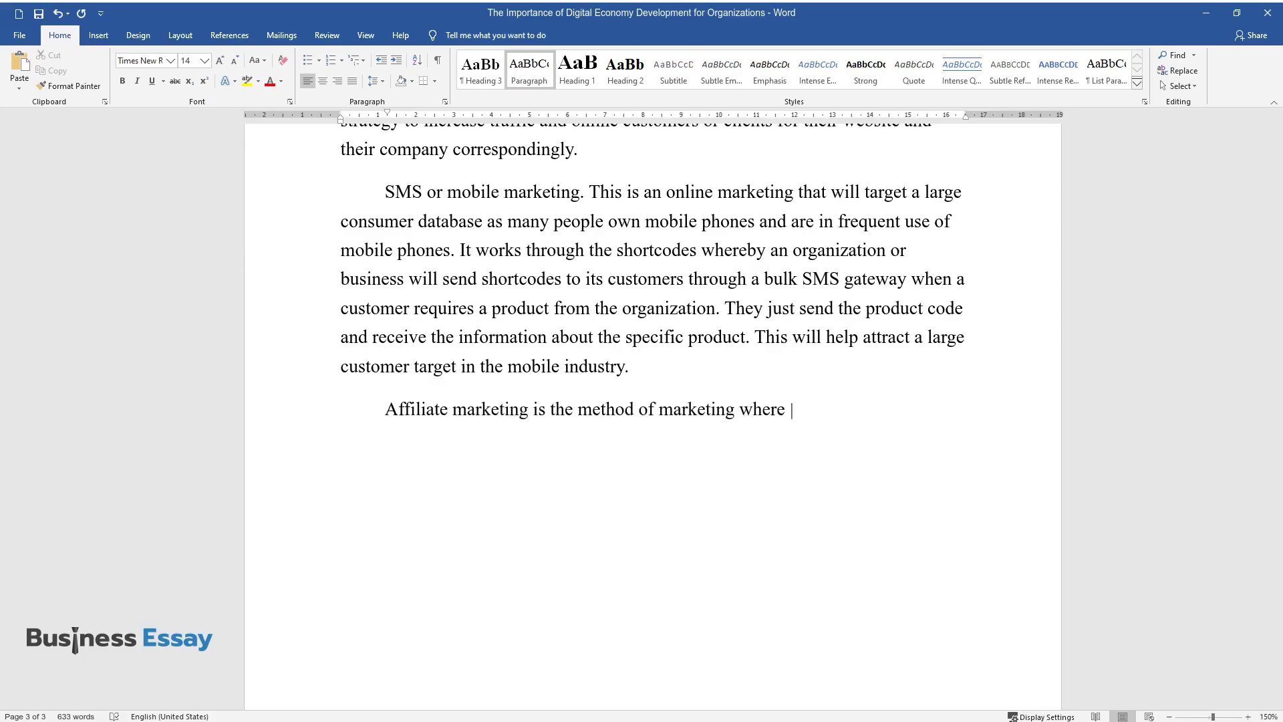
pyautogui.write('the company will get a partner to')
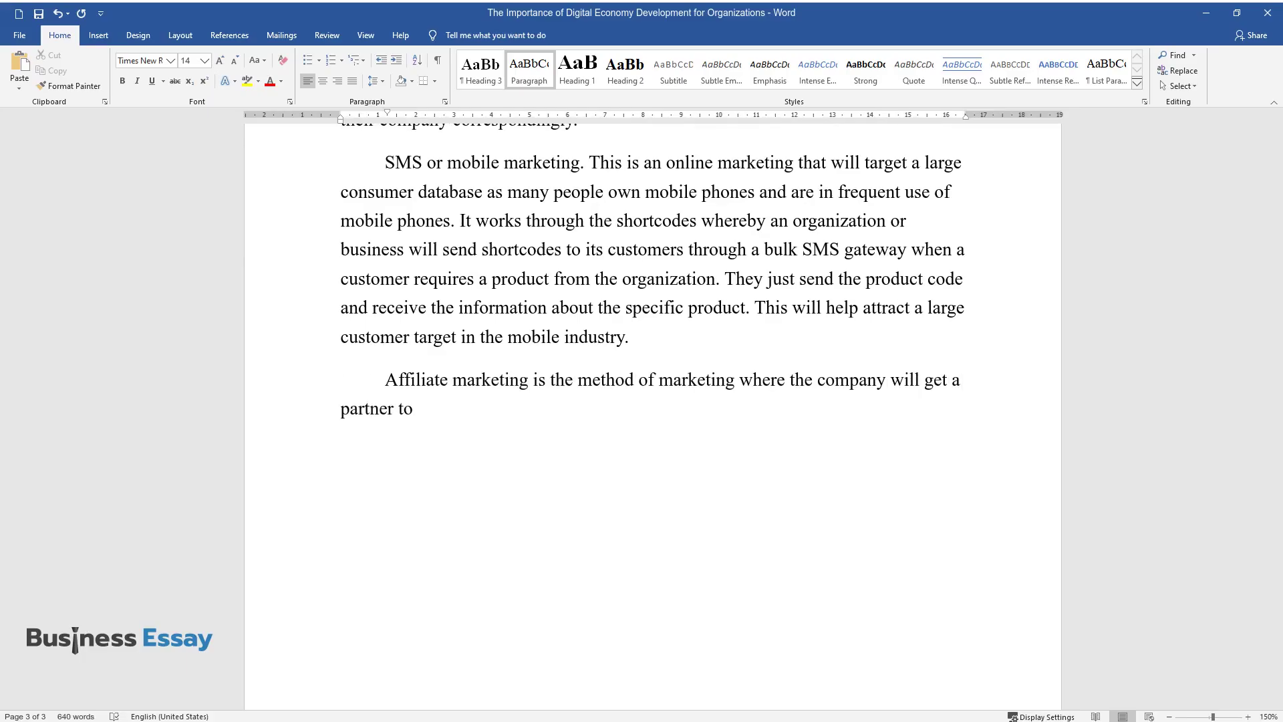
pyautogui.write(' refer customers to their website by')
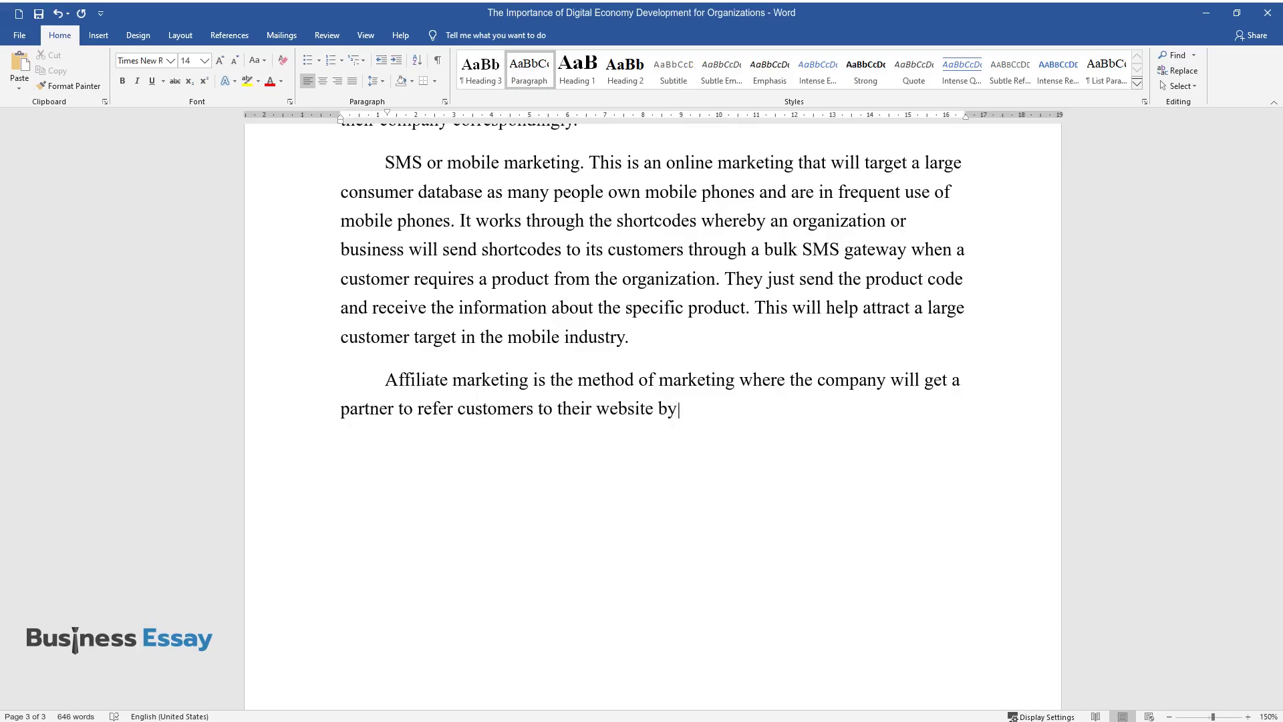
pyautogui.write(' placing a banner advertisement on ')
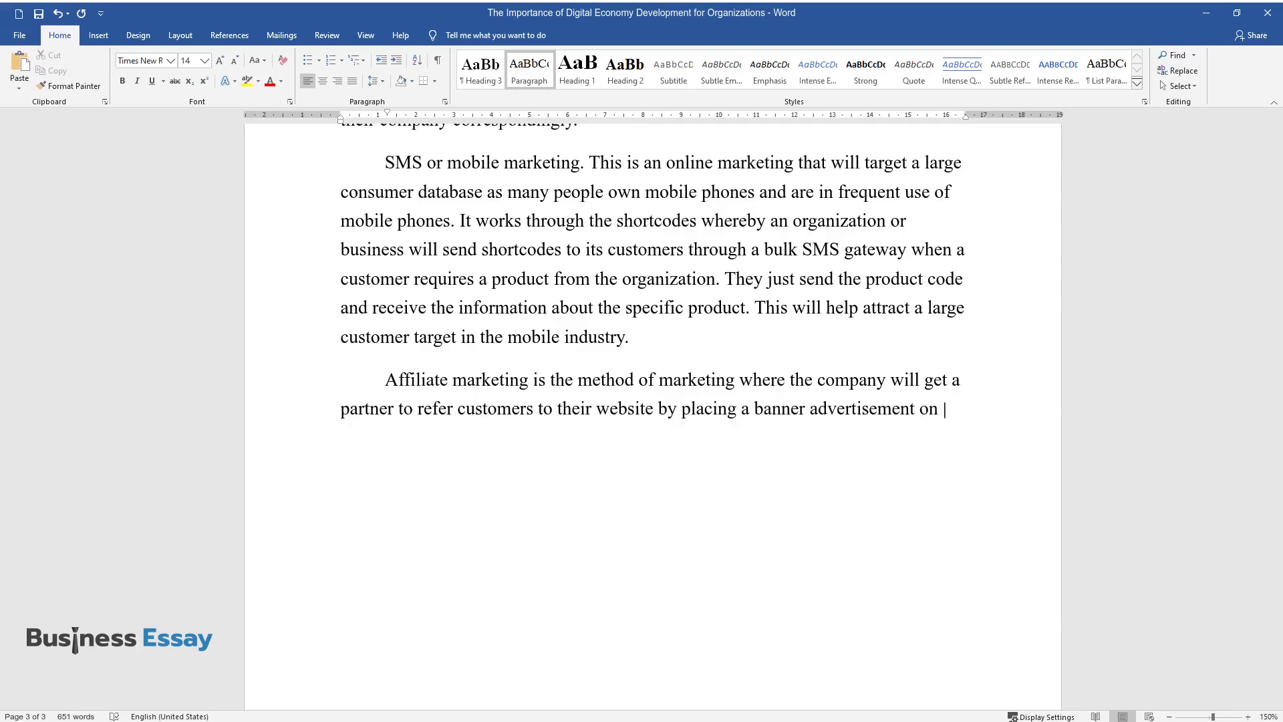
pyautogui.write('the logo of the affiliate website. W')
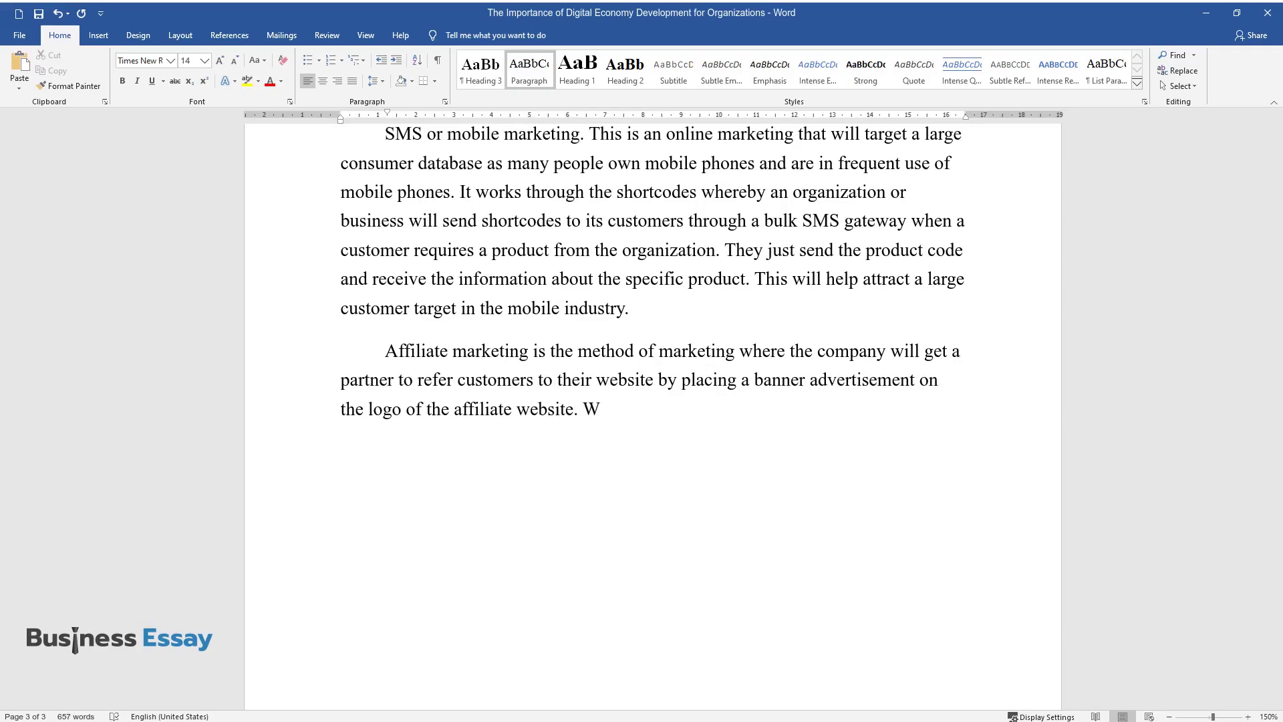
pyautogui.write('henever a customer makes a purchase')
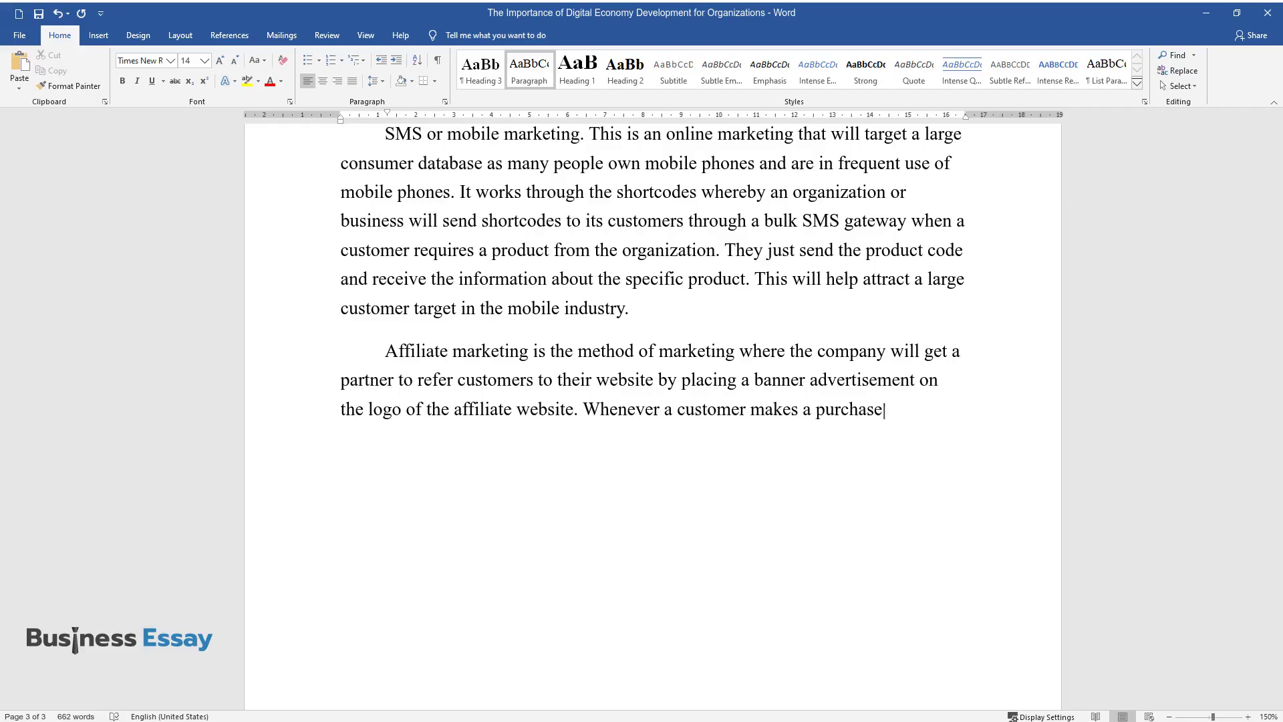
pyautogui.write(', the affiliate website gets a comm')
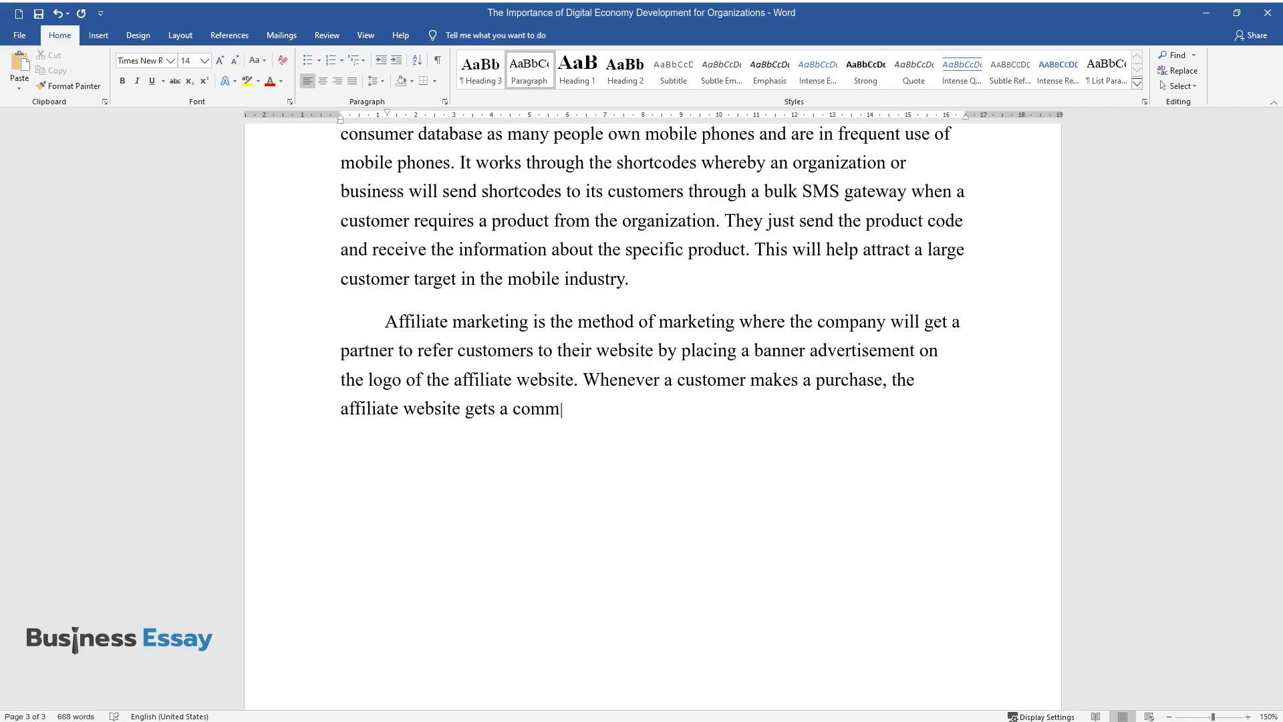
pyautogui.write('ission from the sales made ranging')
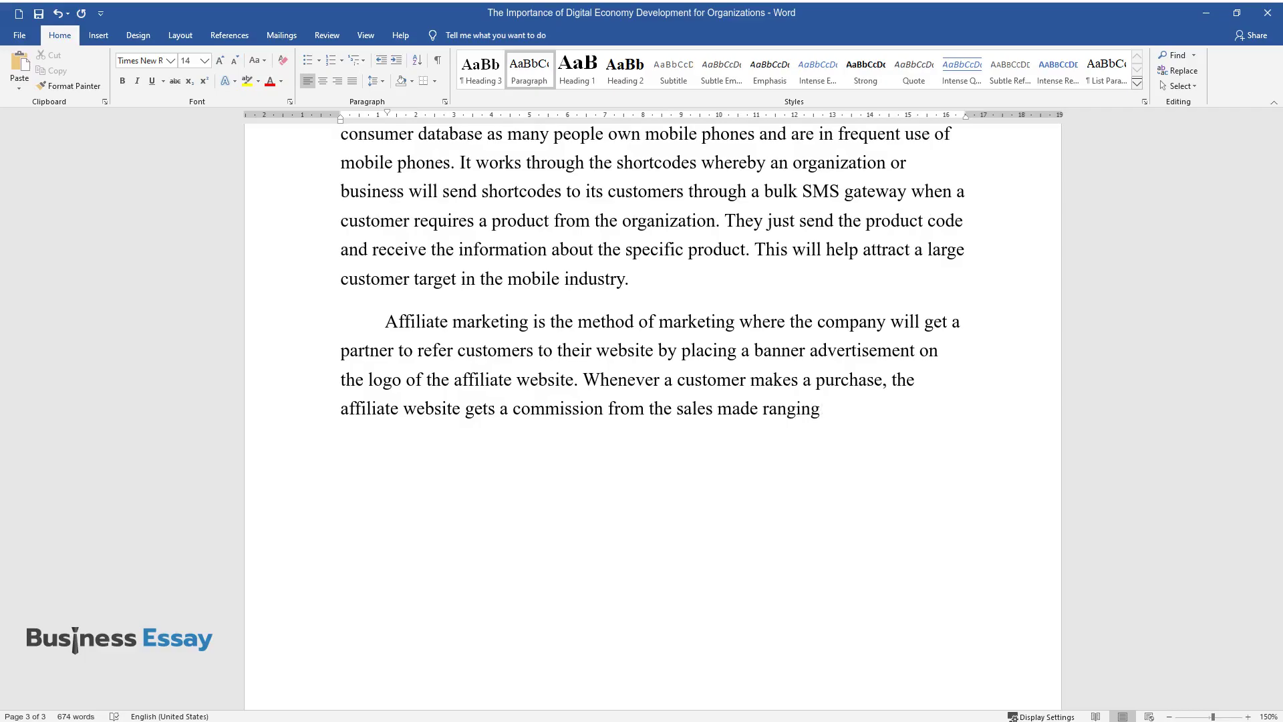
pyautogui.write(' from 3 to 15% of the purchase price. This he')
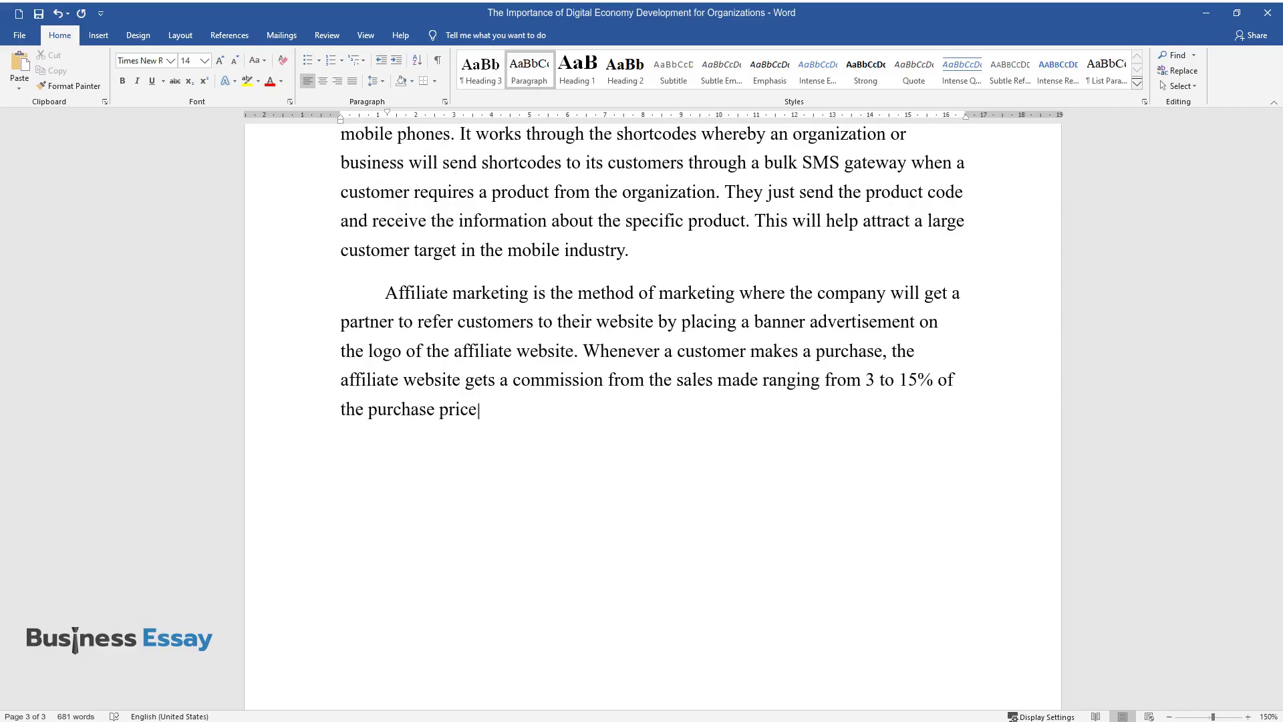
pyautogui.write('lps the company to get mor')
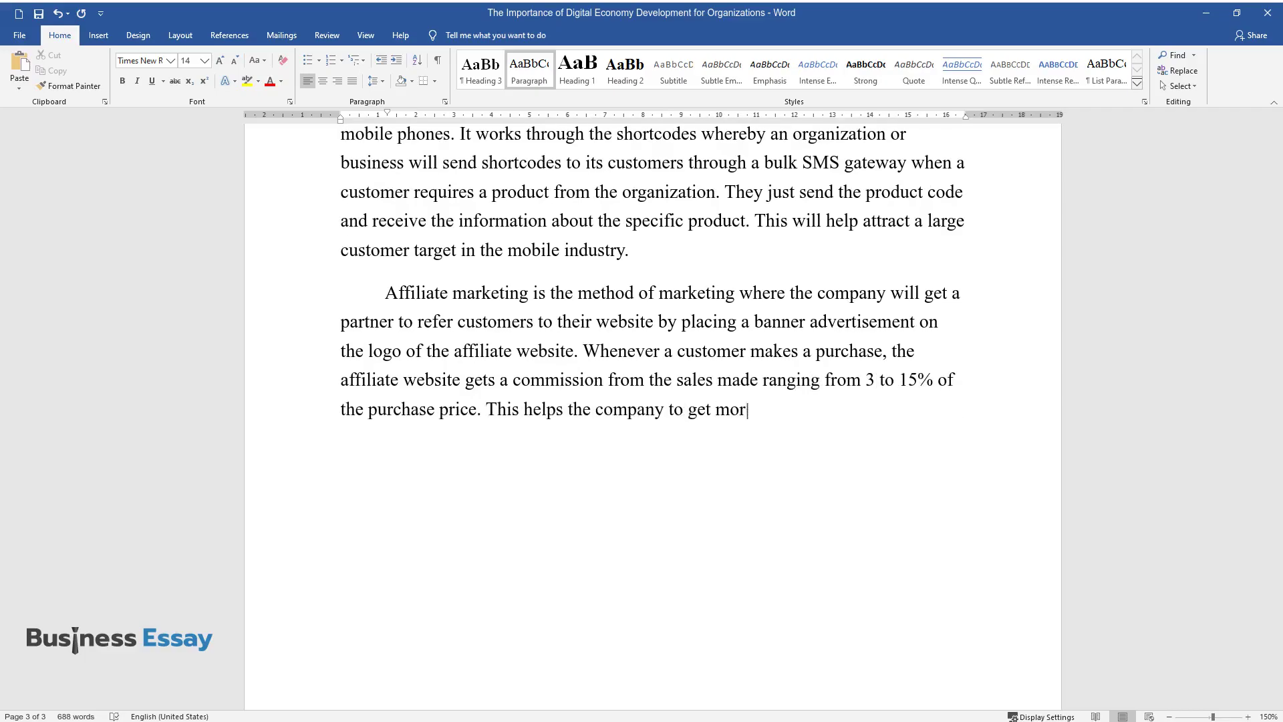
pyautogui.write('e customers and thus higher incomes')
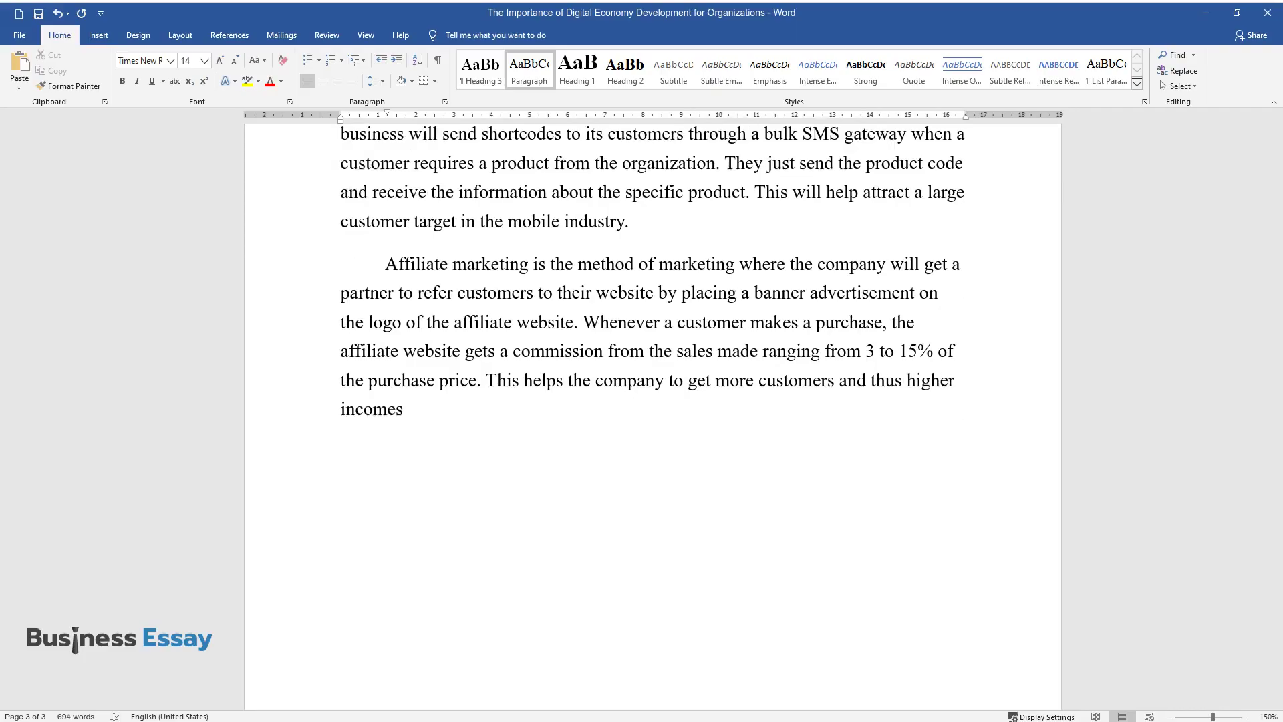
pyautogui.write(' as well as profits.')
pyautogui.press('Return')
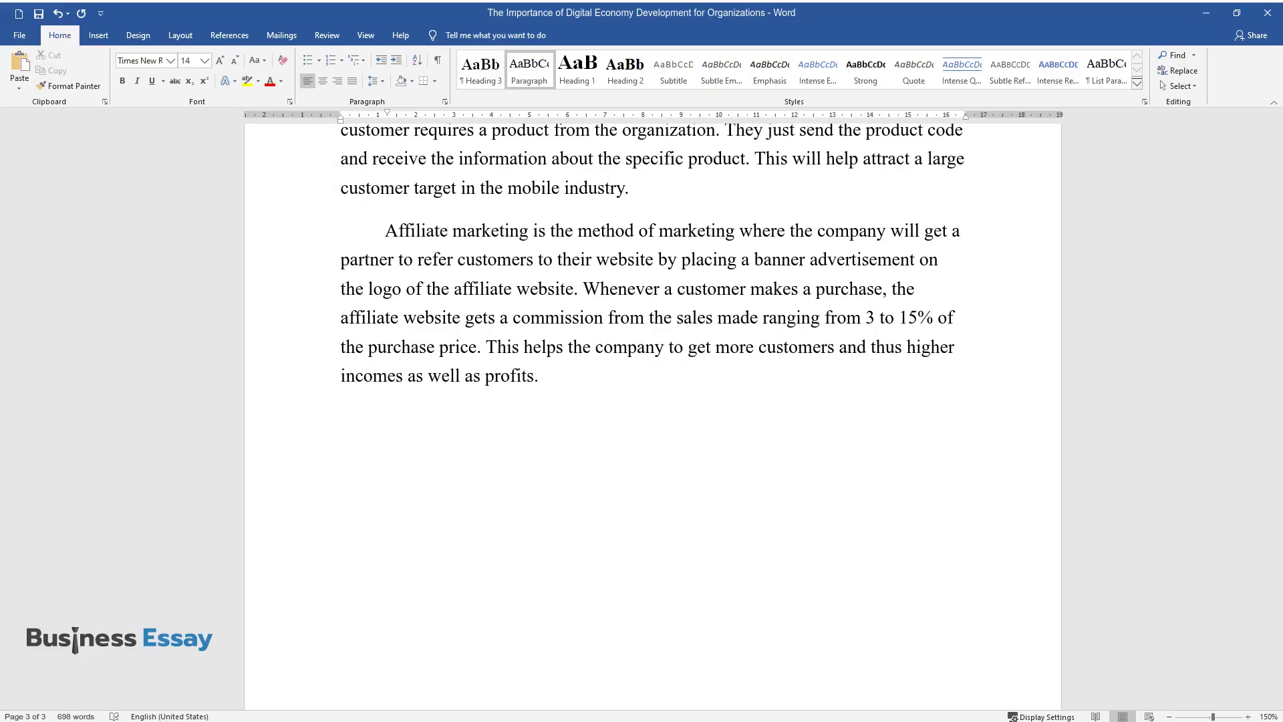
# Step: Type the paragraph citing Wal-Mart, Compaq and Yahoo as companies using these strategies
pyautogui.write('Some companies have impl')
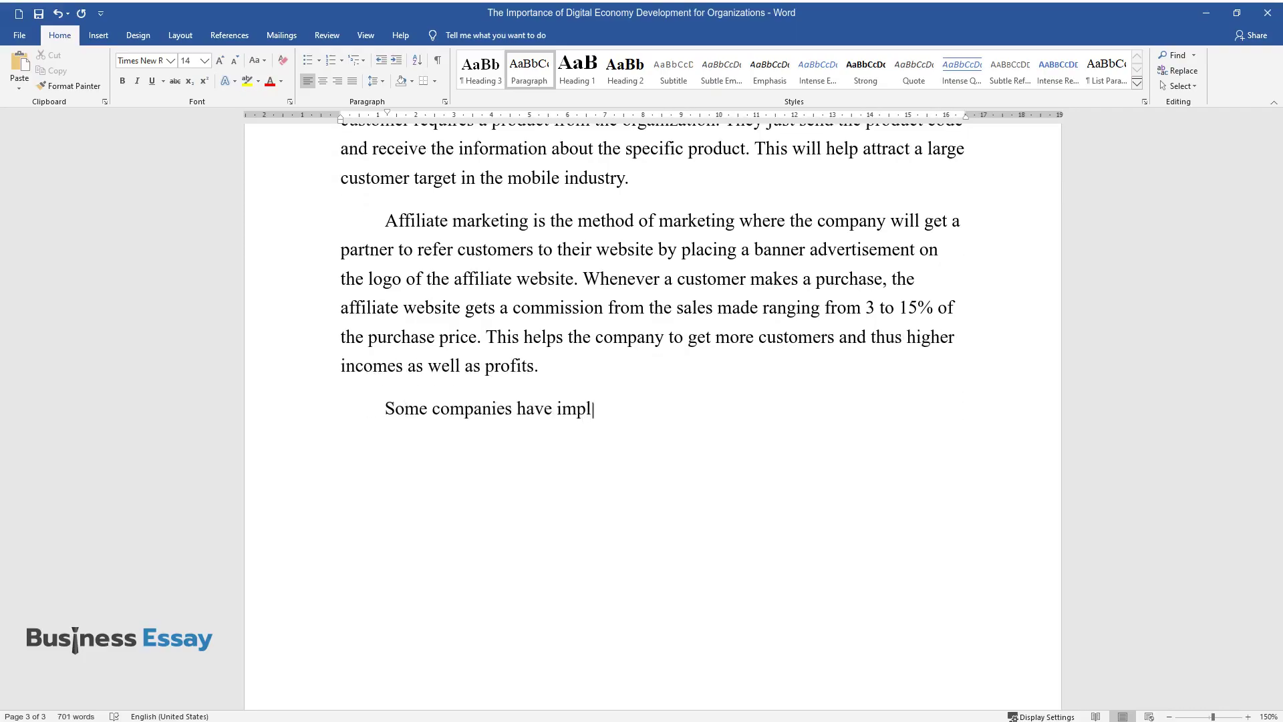
pyautogui.write('emented the above-mentioned strateg')
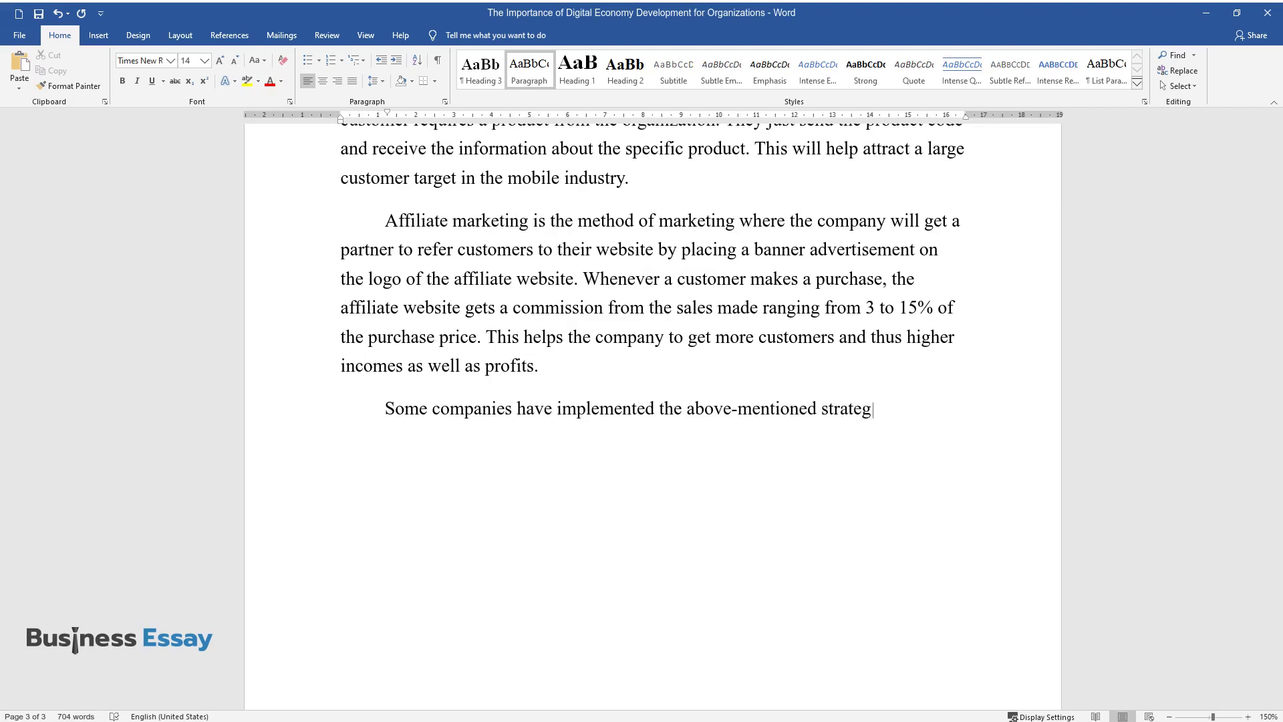
pyautogui.write('ies in the past. Examples of these')
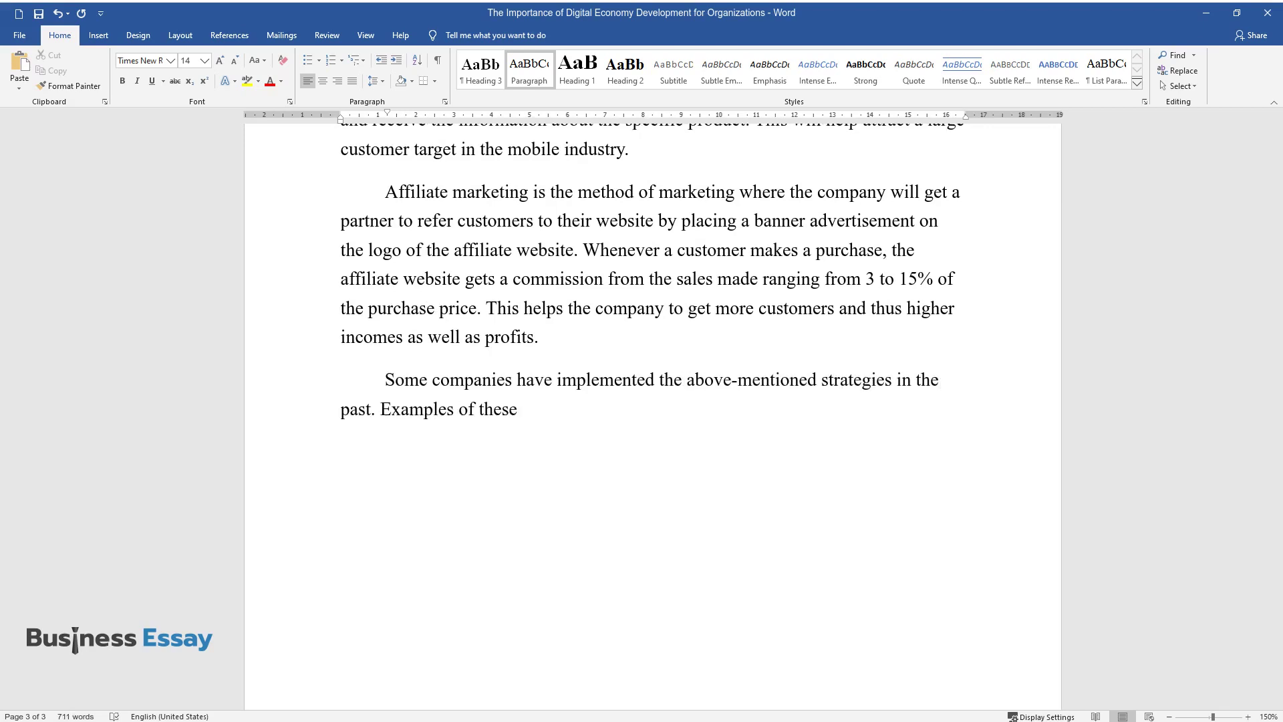
pyautogui.write(' include Wal-Mart, Compaq, and Yaho')
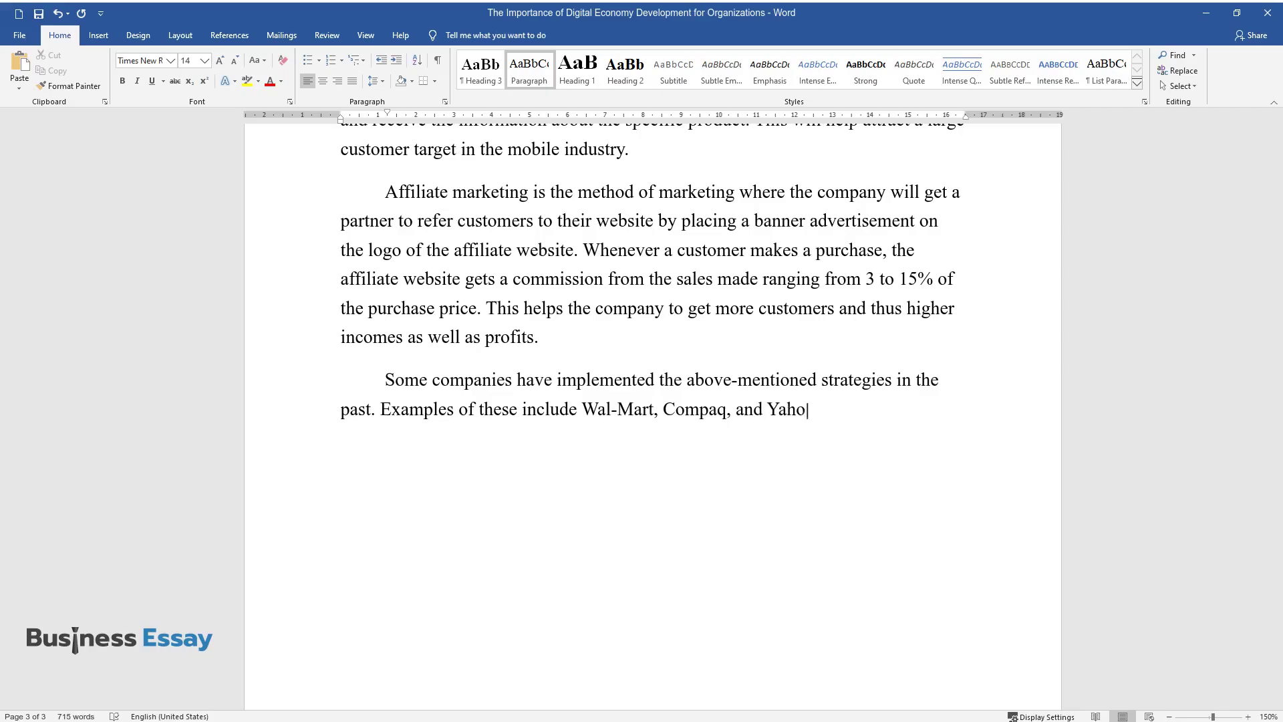
pyautogui.write('o. Wal-Mart sells its products dir')
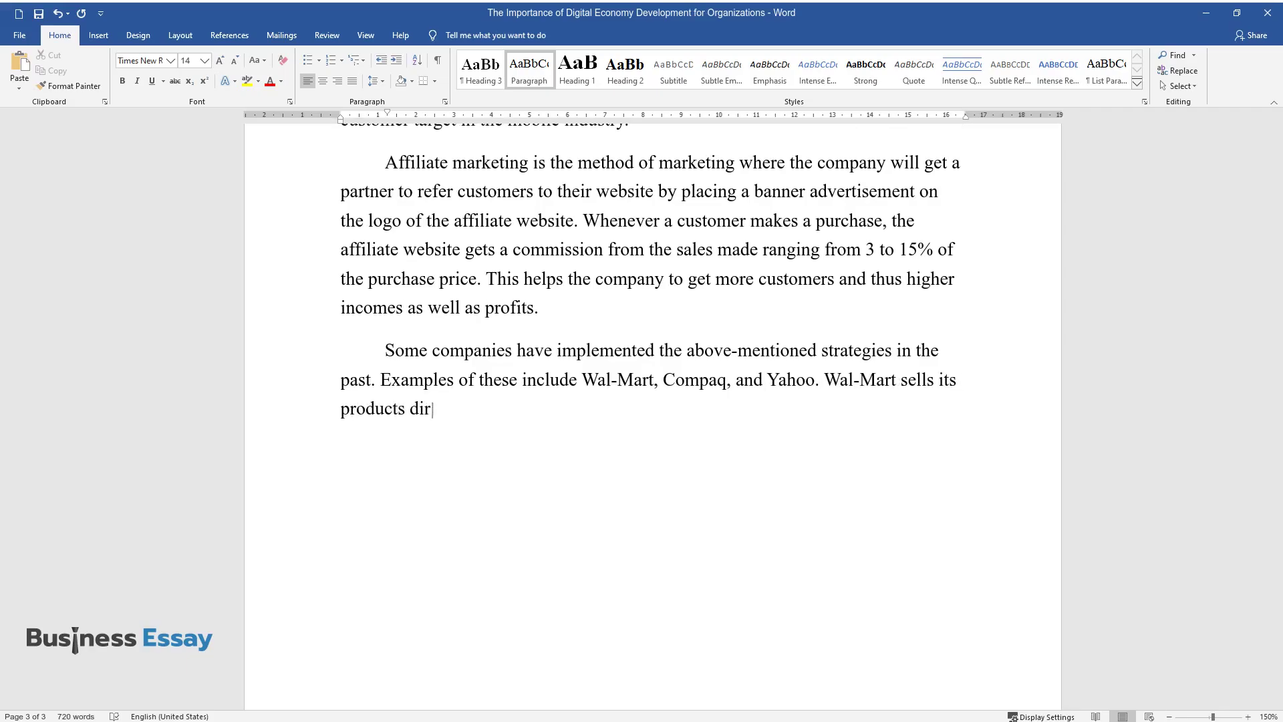
pyautogui.write('ectly to customers through the inte')
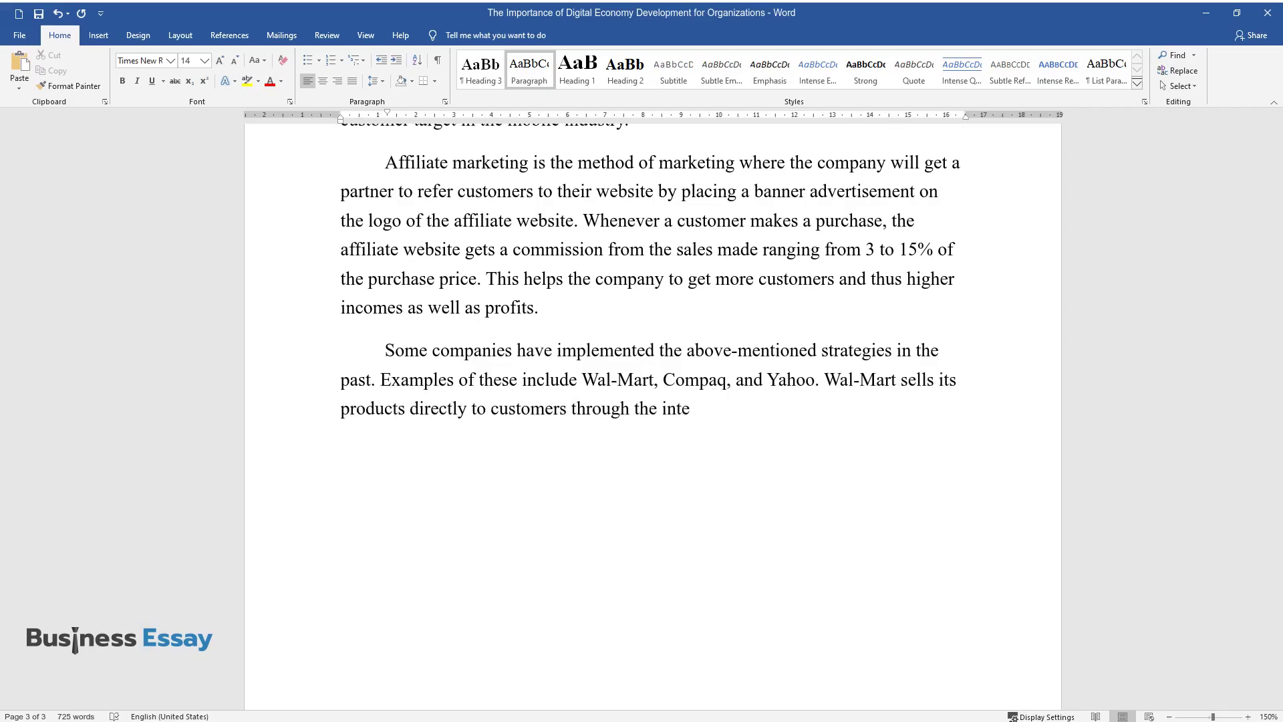
pyautogui.write('rnet, and they pay through online ')
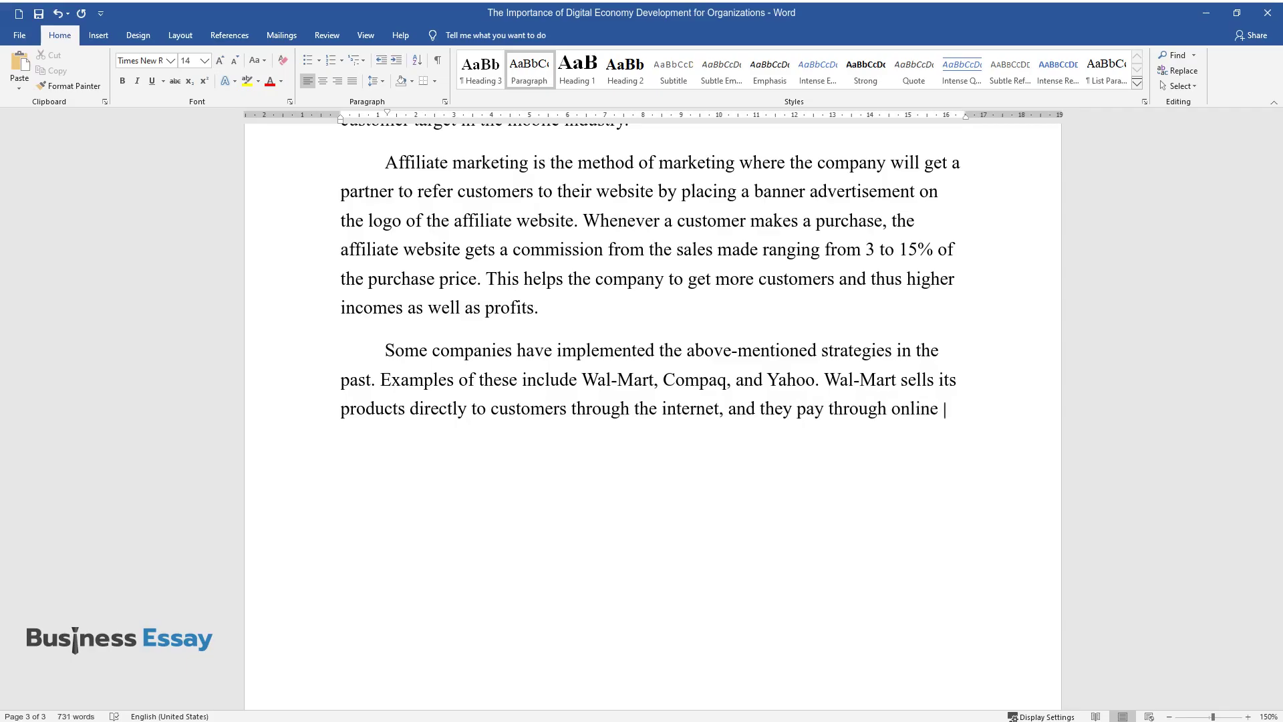
pyautogui.write('transactions using debit or credit')
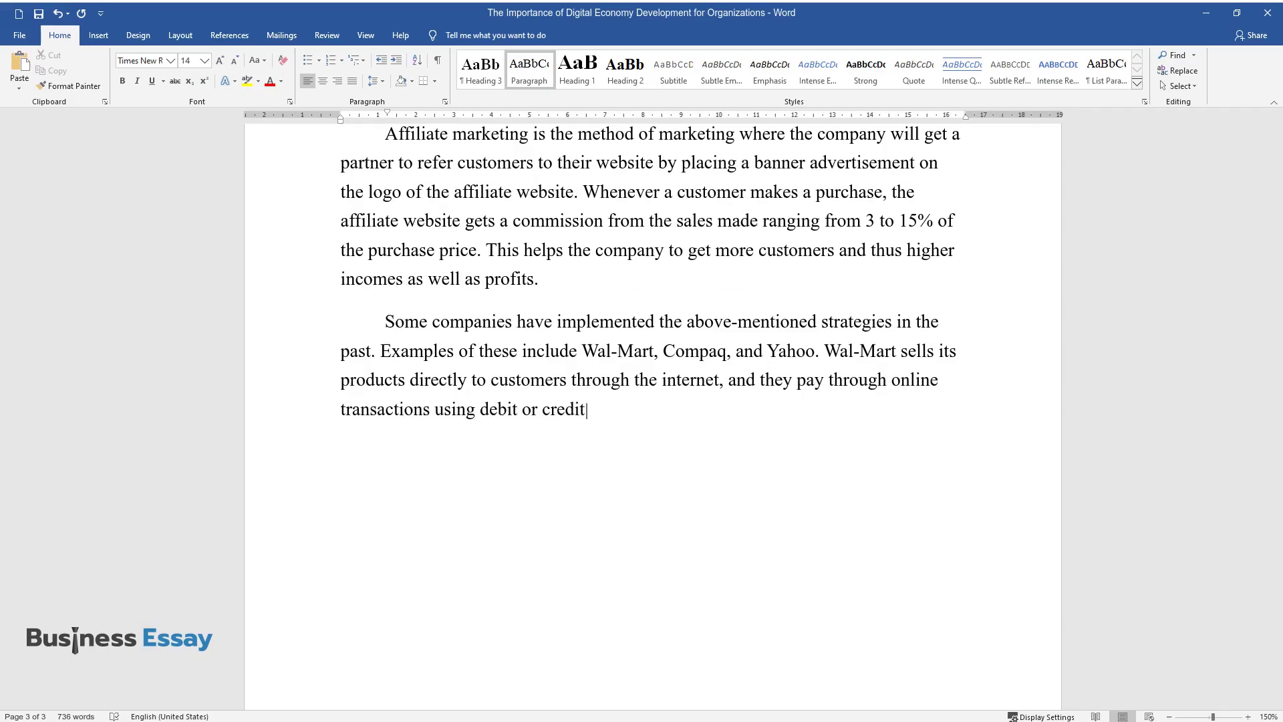
pyautogui.write(' cards; afterward, the product is d')
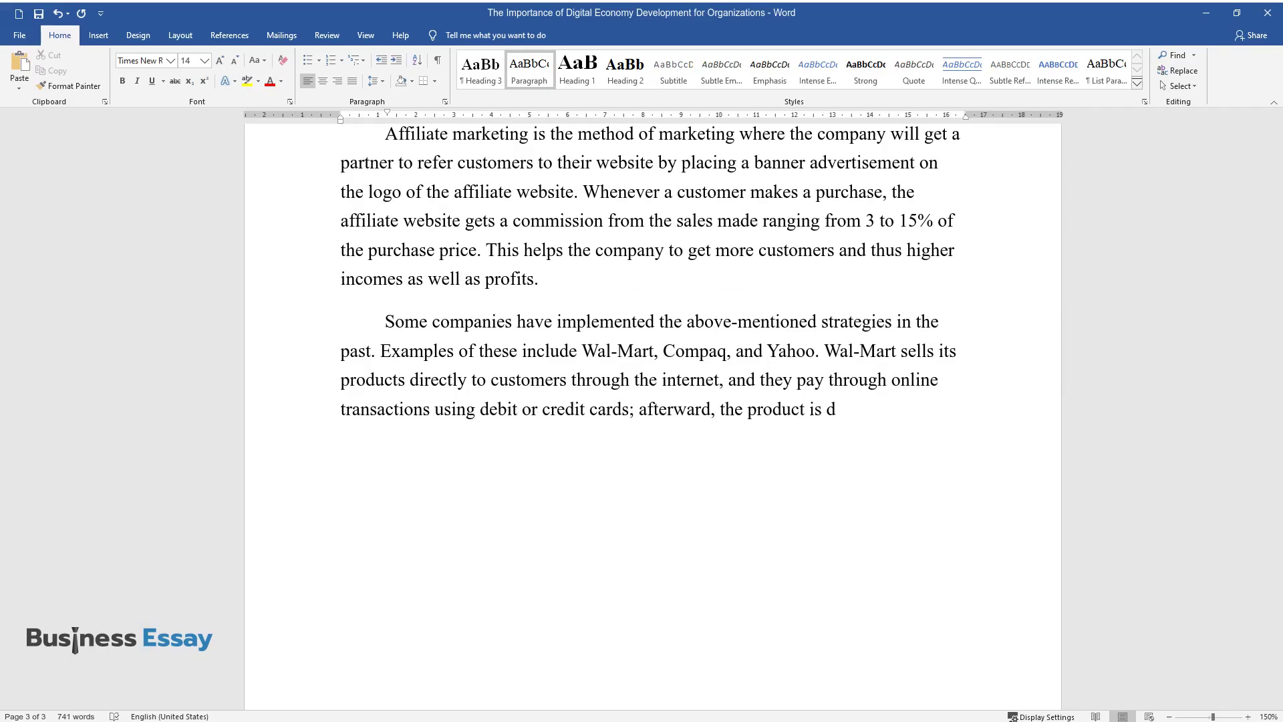
pyautogui.write('elivered to the customer. This has ')
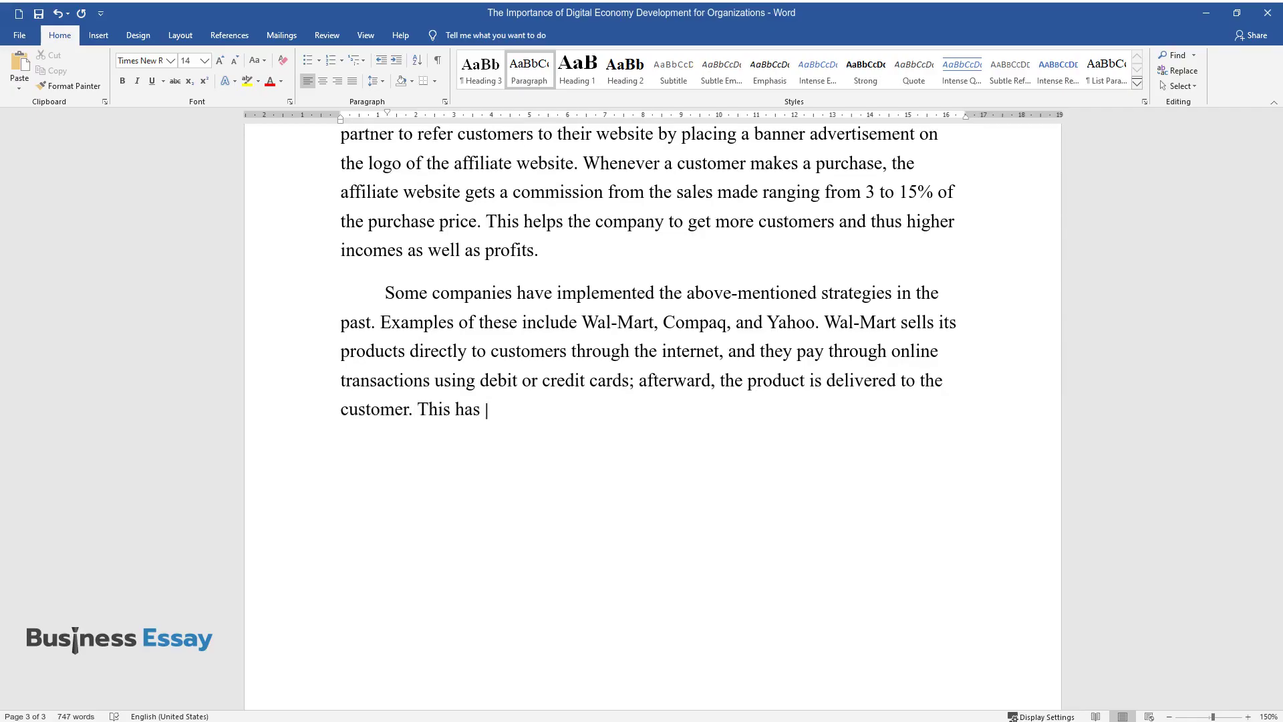
pyautogui.write('been useful to consumers as they h')
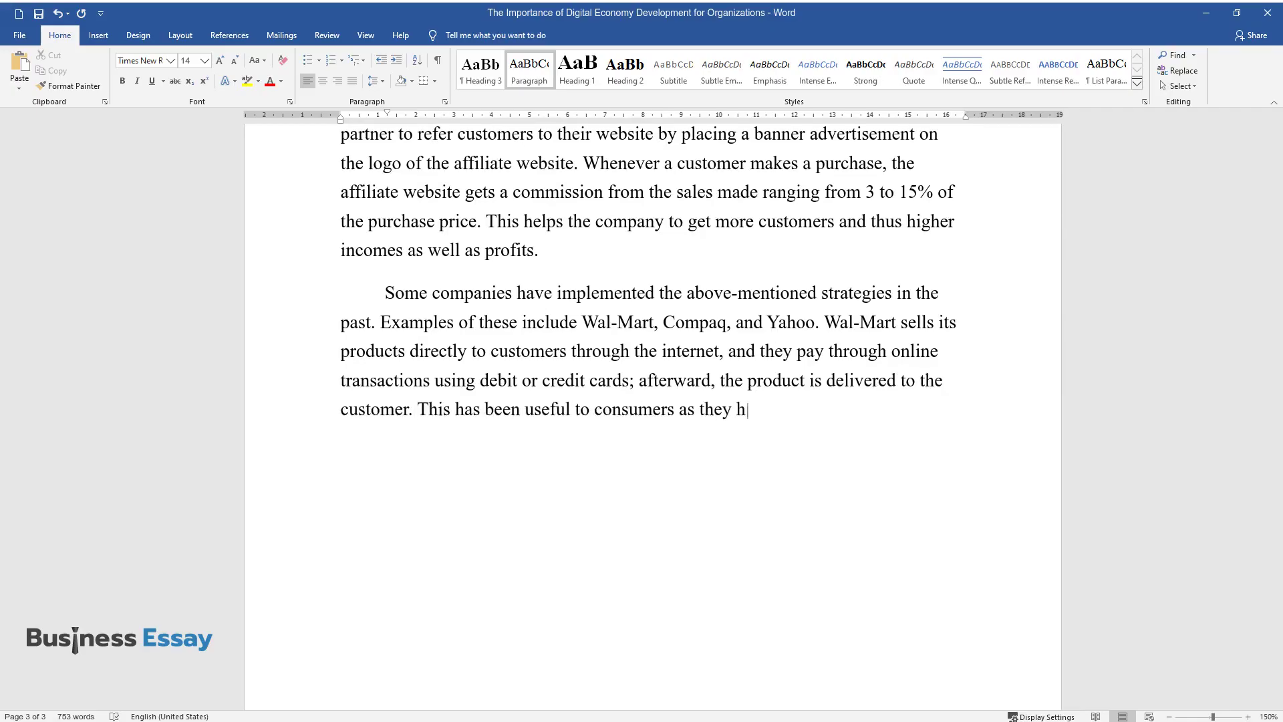
pyautogui.write('ave been able to get products fast')
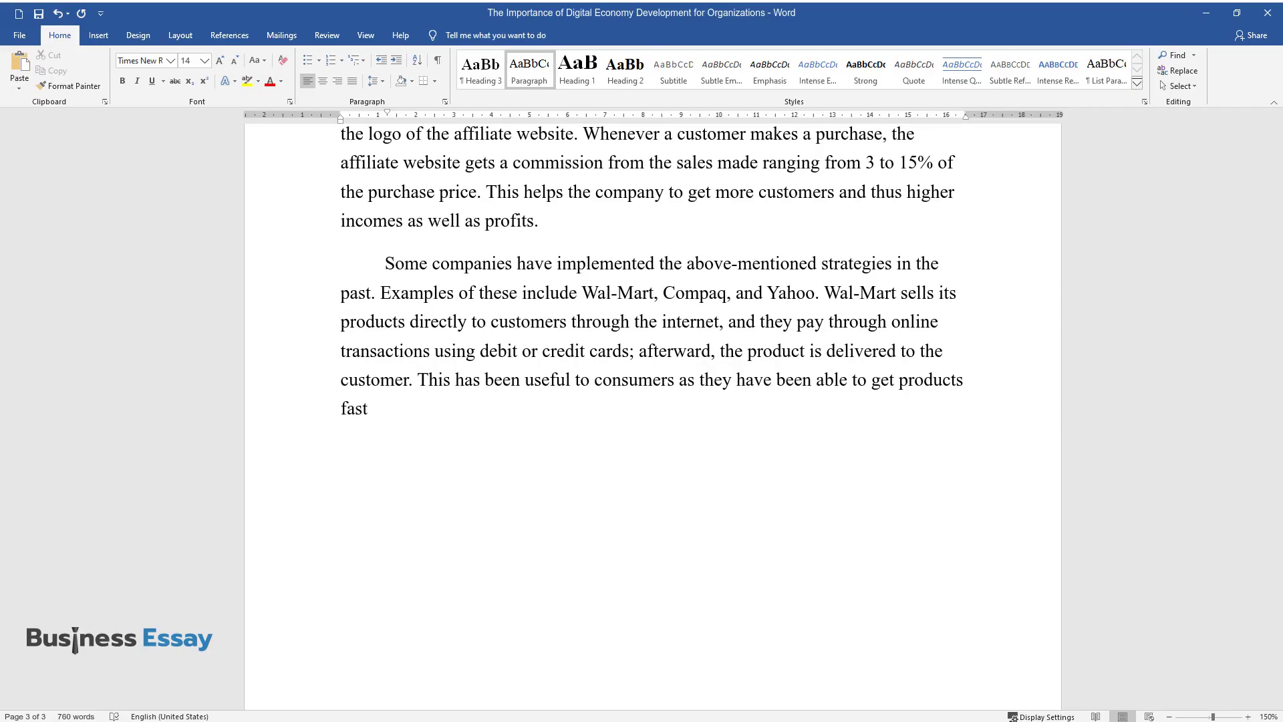
pyautogui.write(' and in a more efficient method. Co')
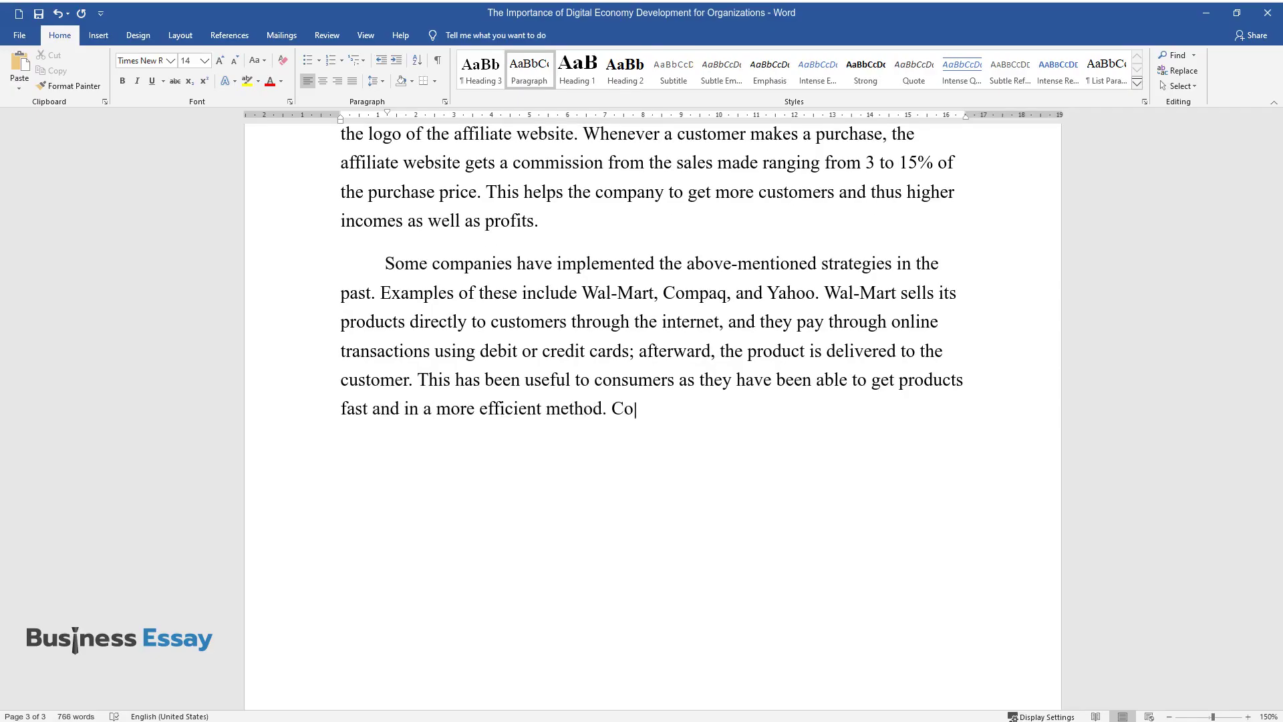
pyautogui.write('mpaq also uses e-retailing to sell ')
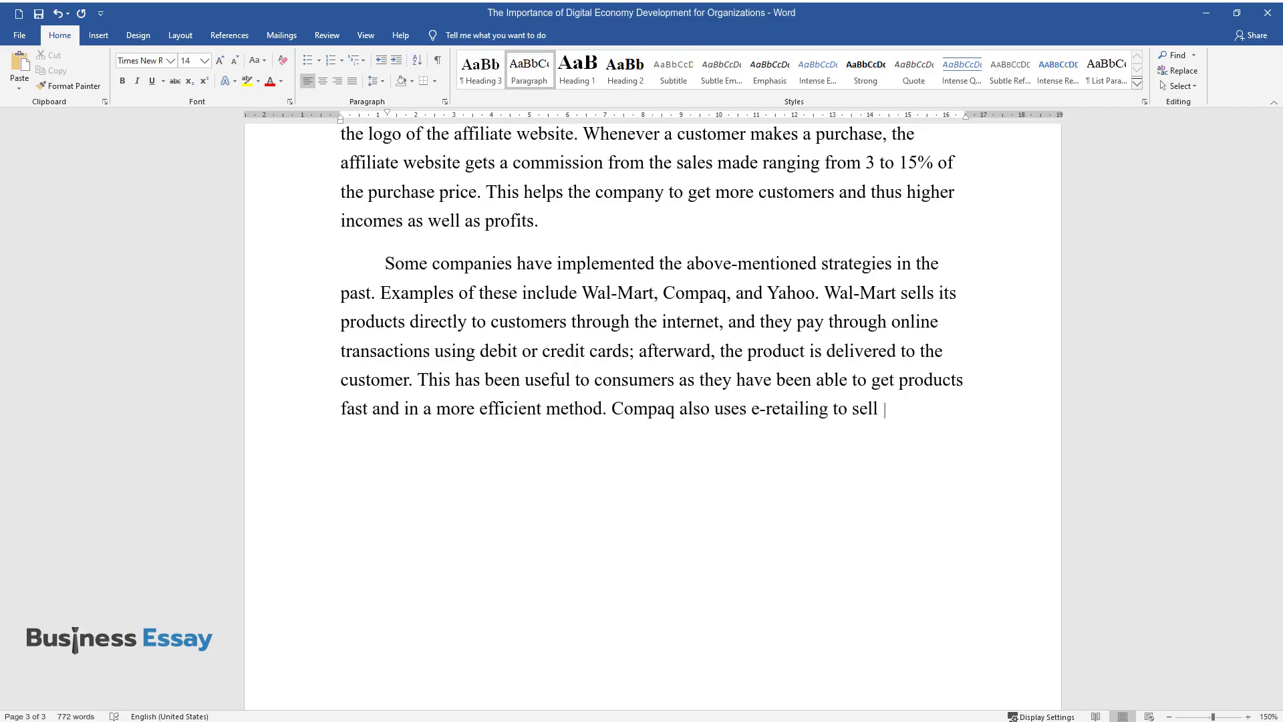
pyautogui.write('its products. It has been able to')
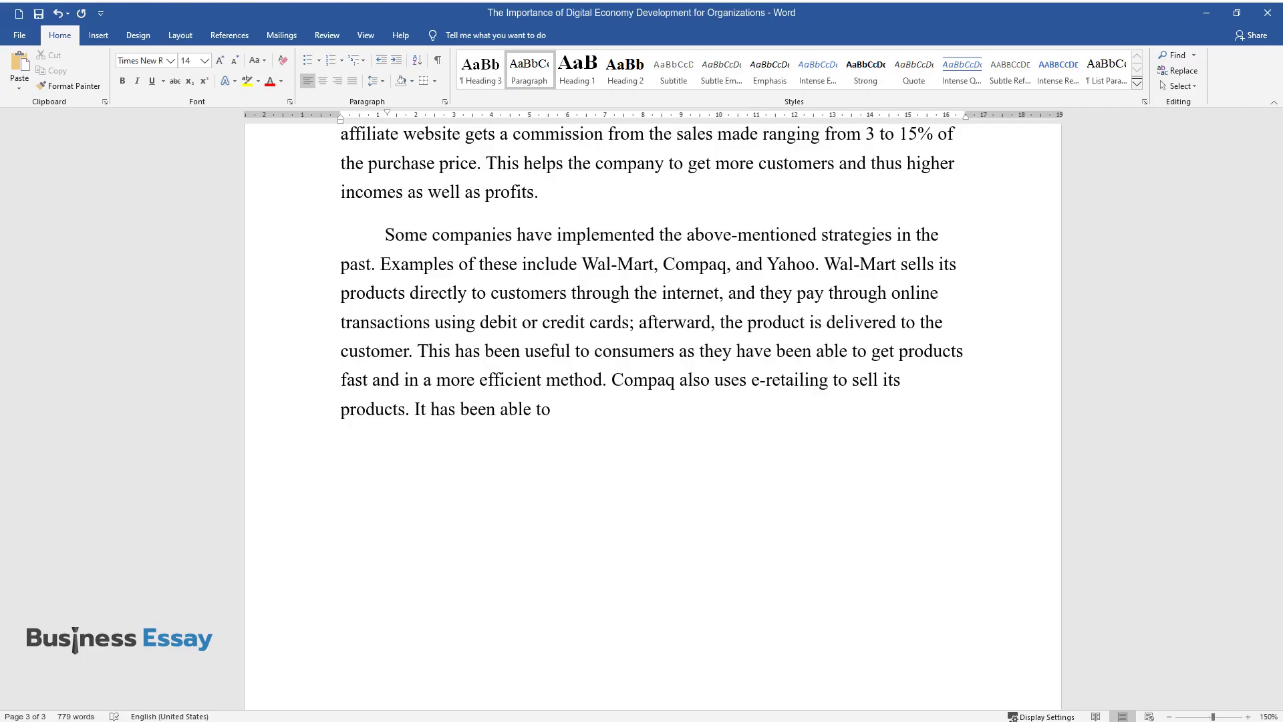
pyautogui.write(' sell its products through the Inter')
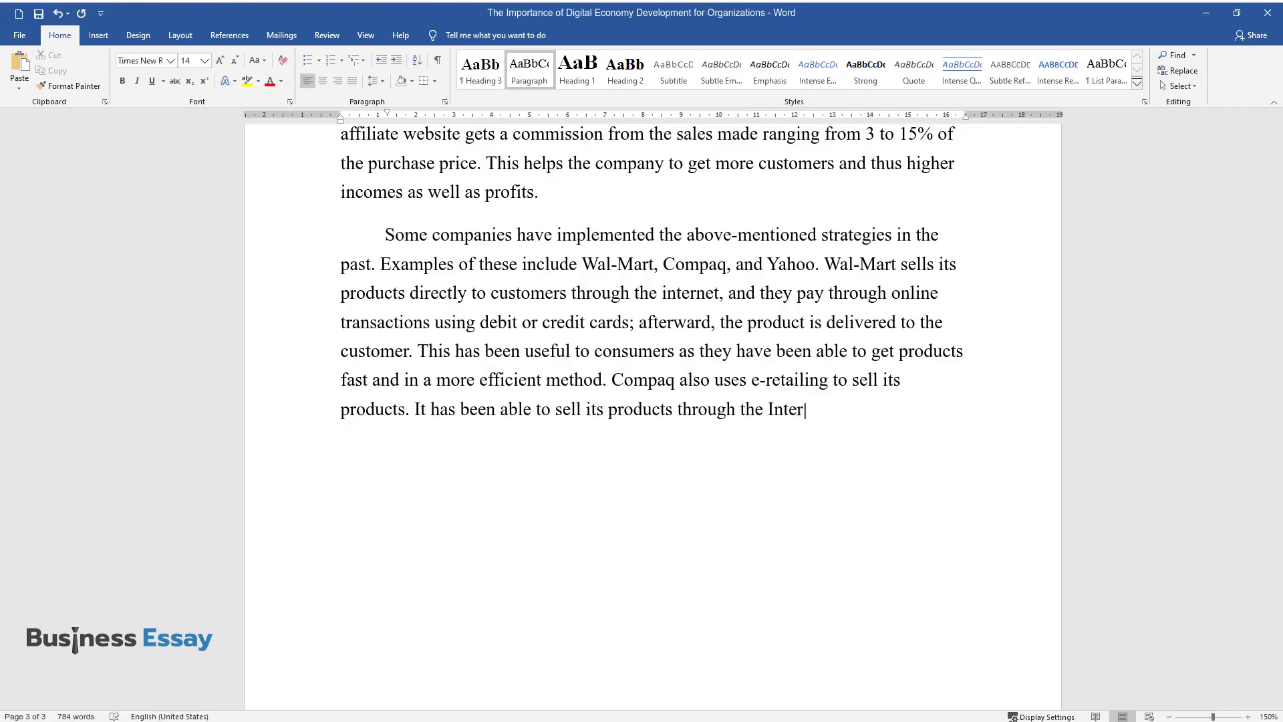
pyautogui.write('net and get good profits, as well ')
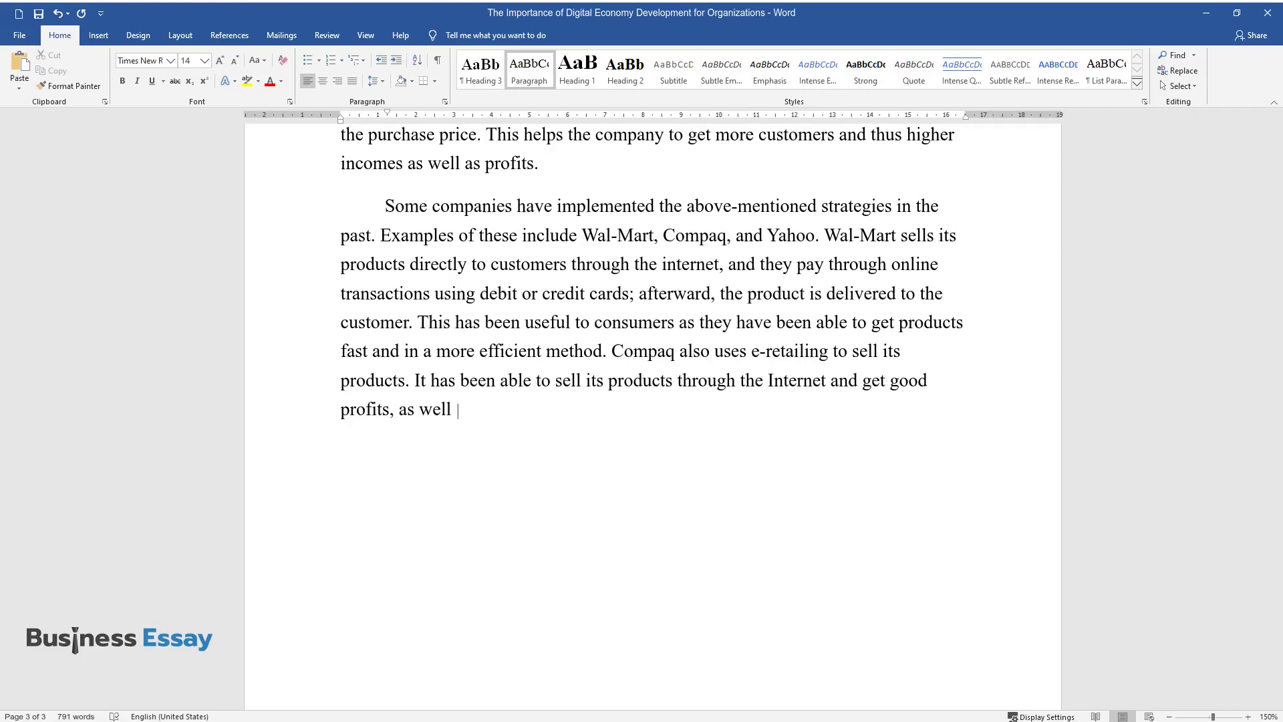
pyautogui.write('as increased revenues. Finally, Yah')
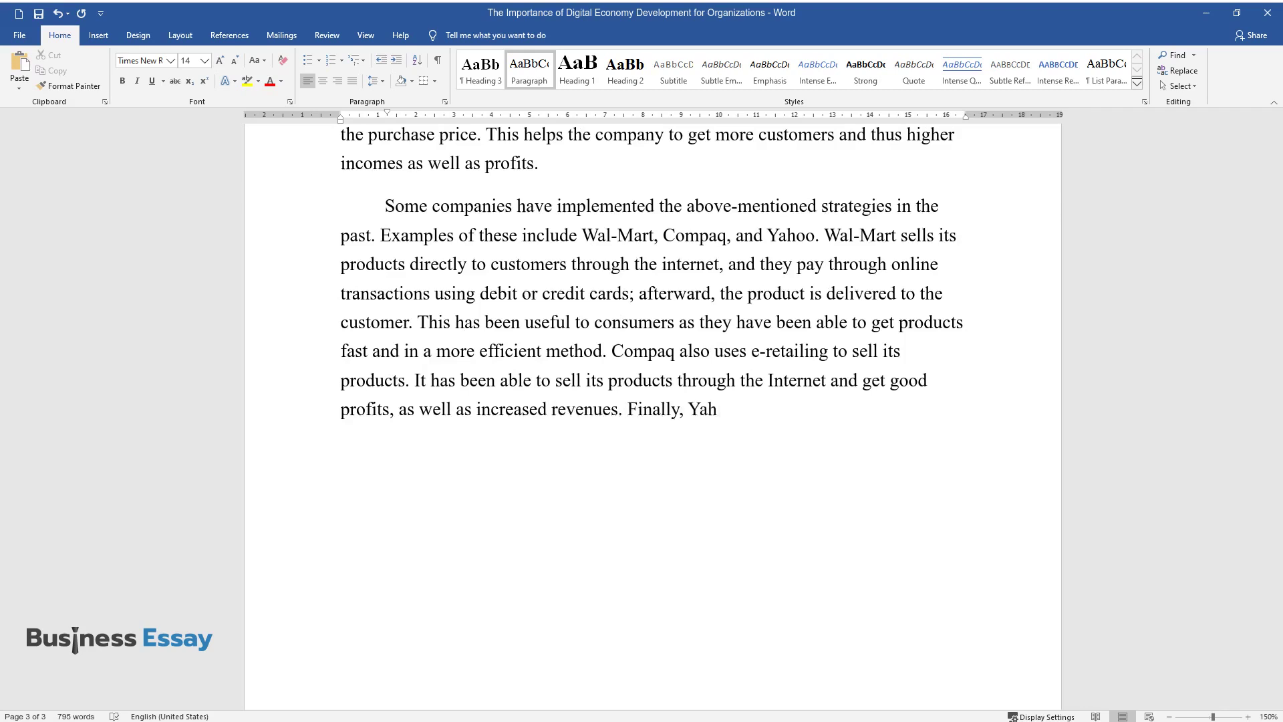
pyautogui.write('oo has used alliances and achieved success ')
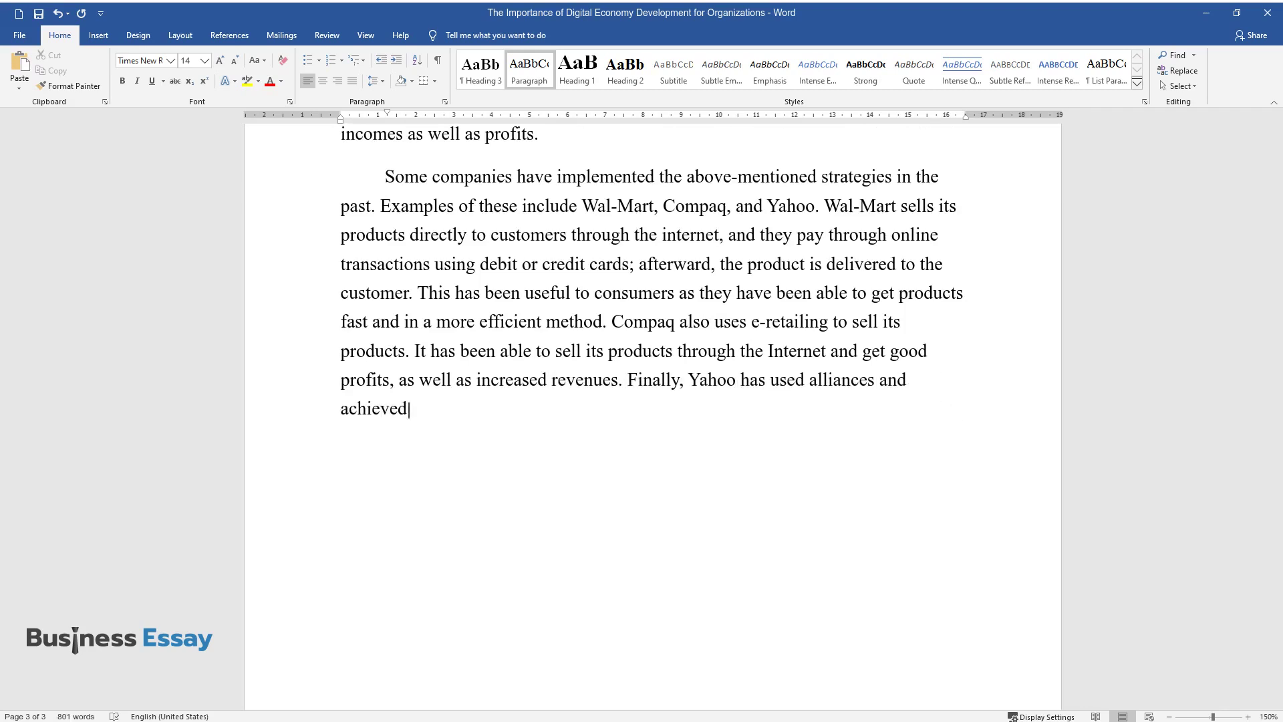
pyautogui.write('because many people will h')
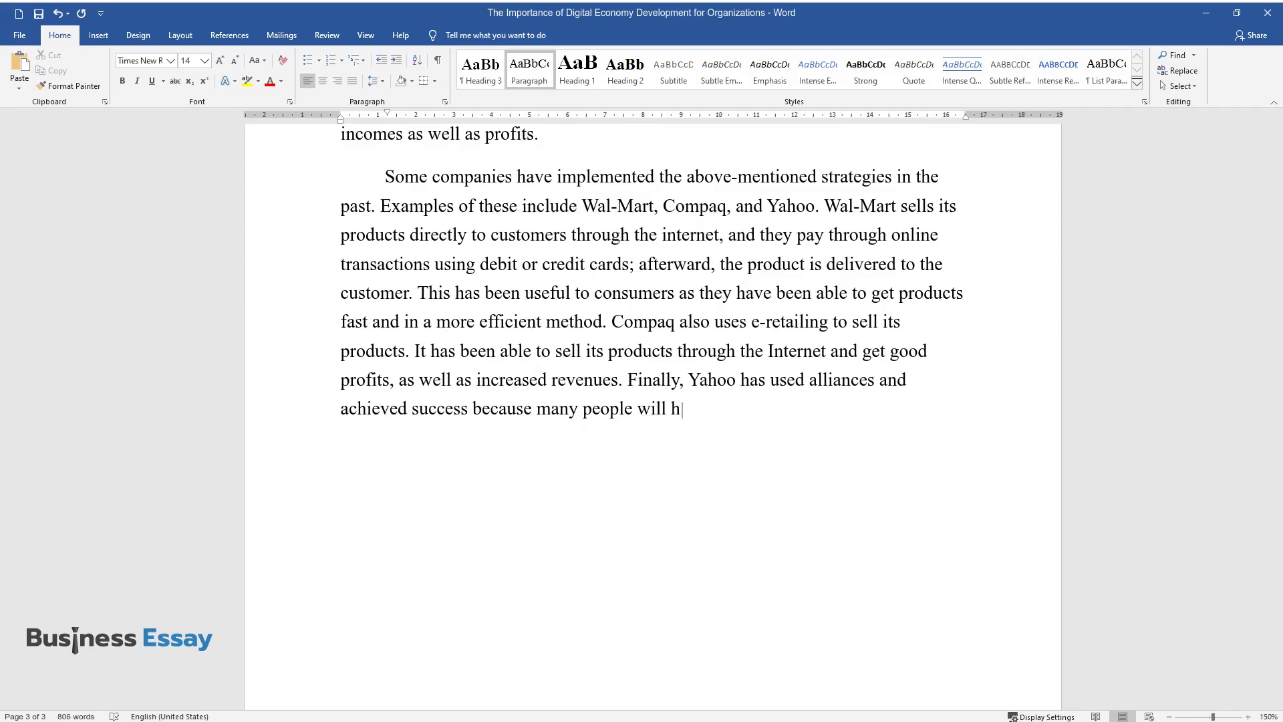
pyautogui.write('ave to use internet searches at on')
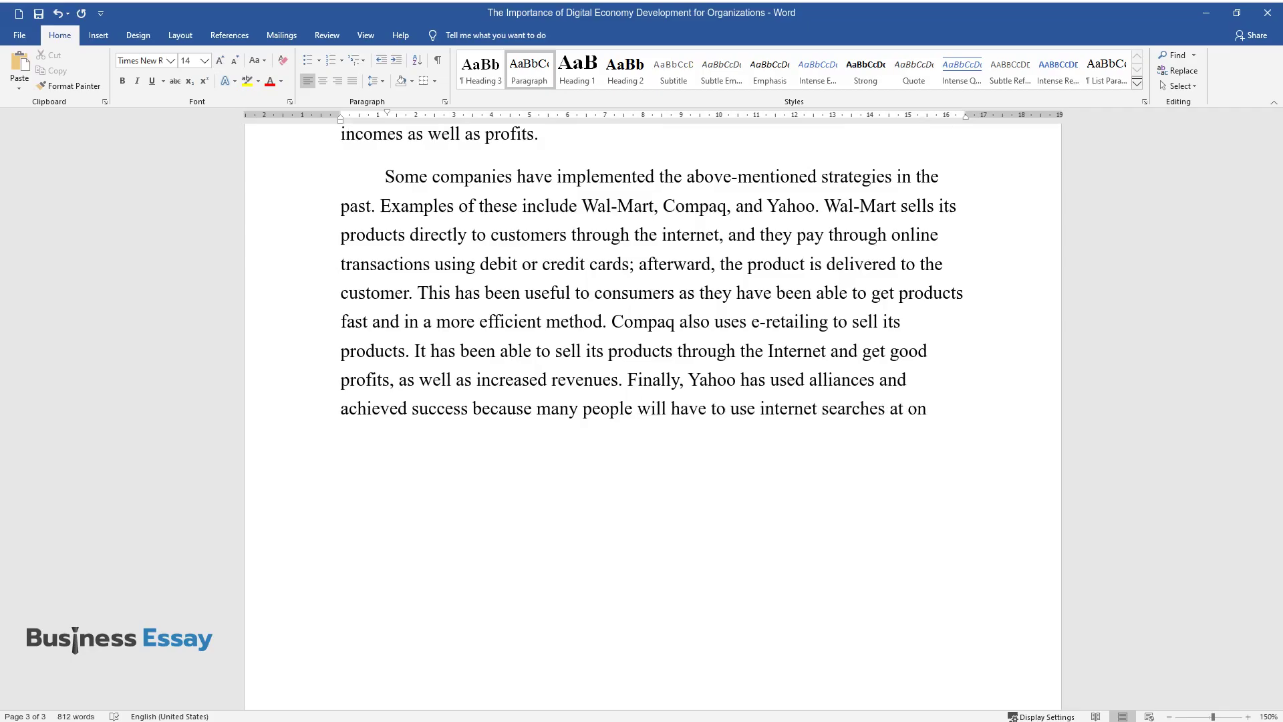
pyautogui.write('e time or another, and partnerships')
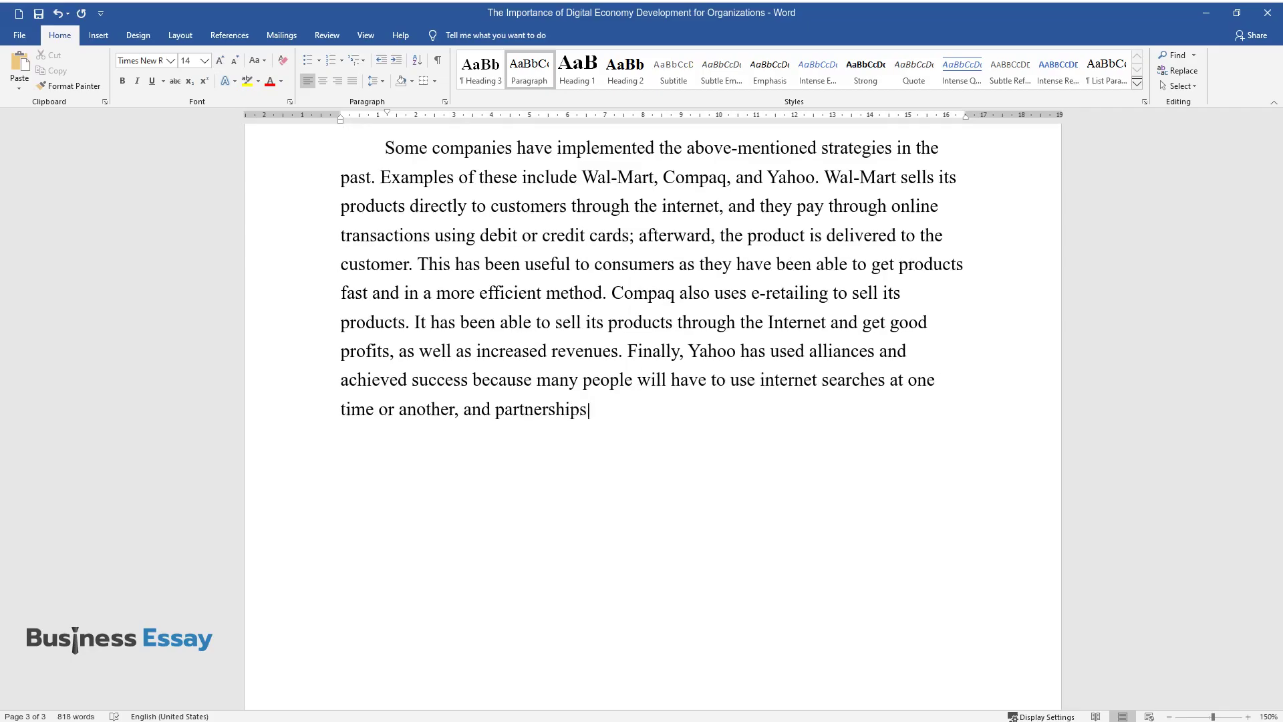
pyautogui.write(' with firms that advertise themsel')
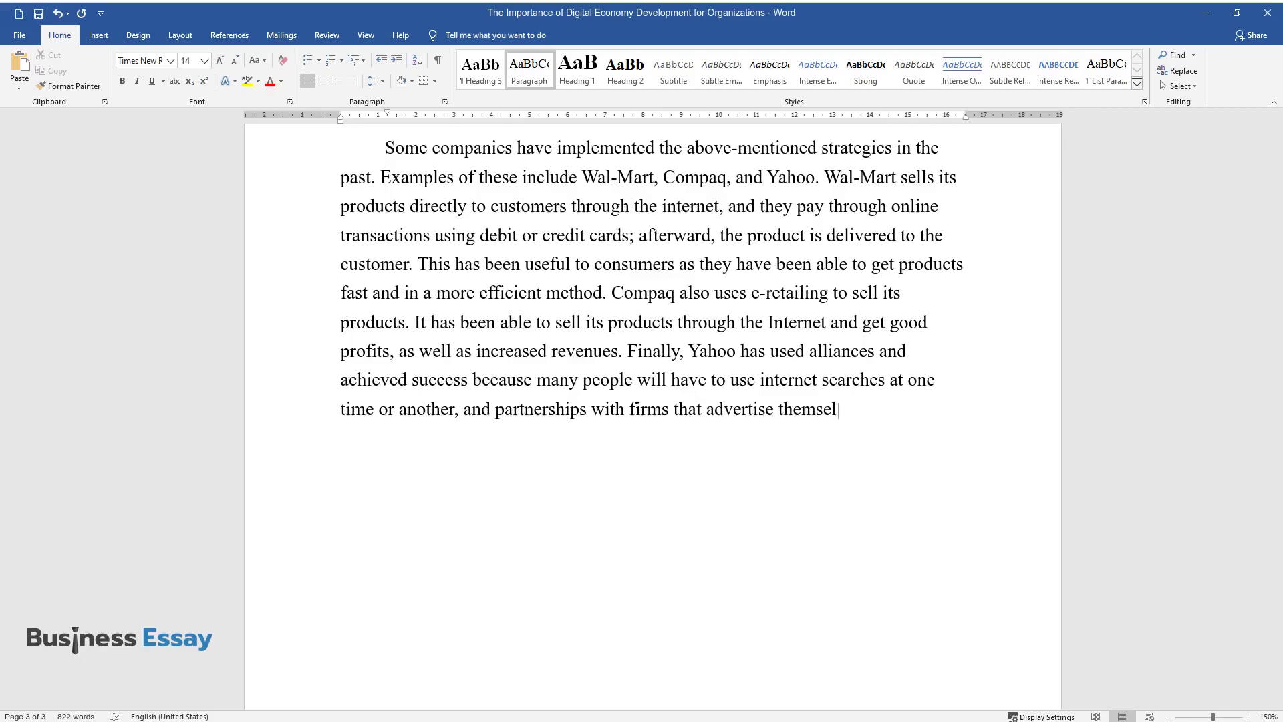
pyautogui.write('ves on its pages are mutually beneficial.')
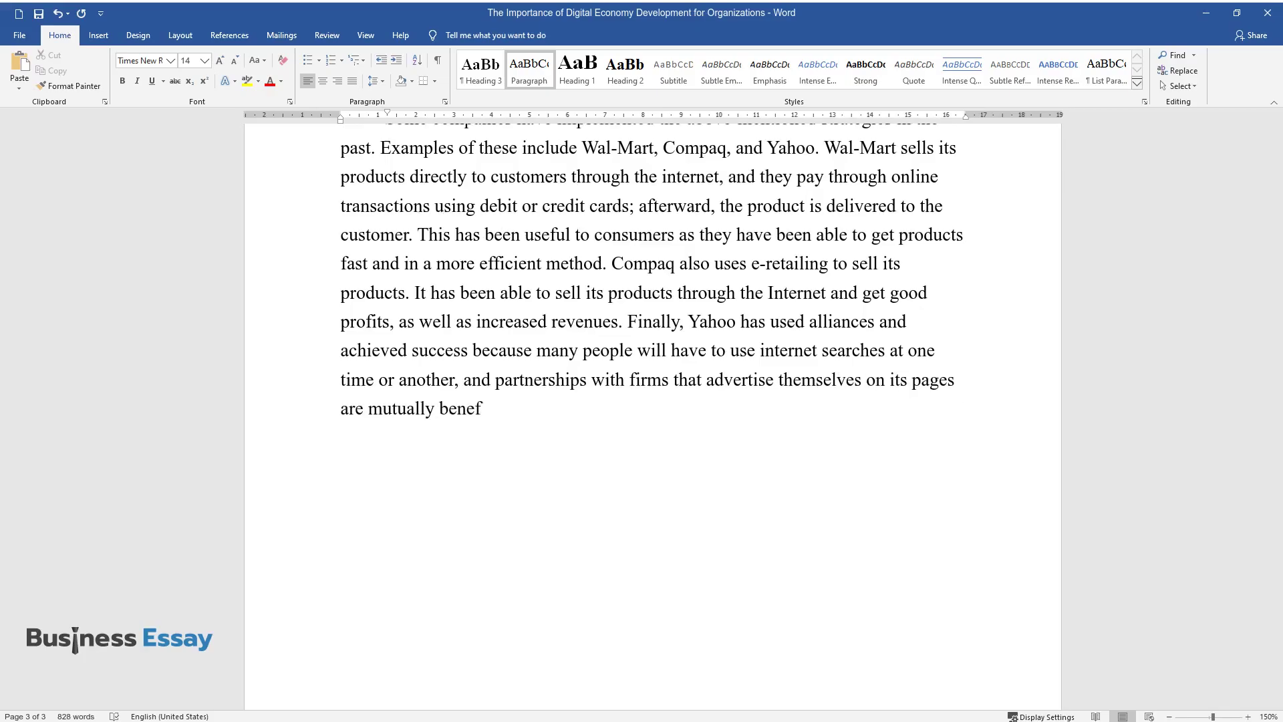
pyautogui.press('Return')
# Step: Type the Cornetto Ice Cream smartphone-game paragraph ending 'a loss to the organization.' and start a new paragraph
pyautogui.write('Corn')
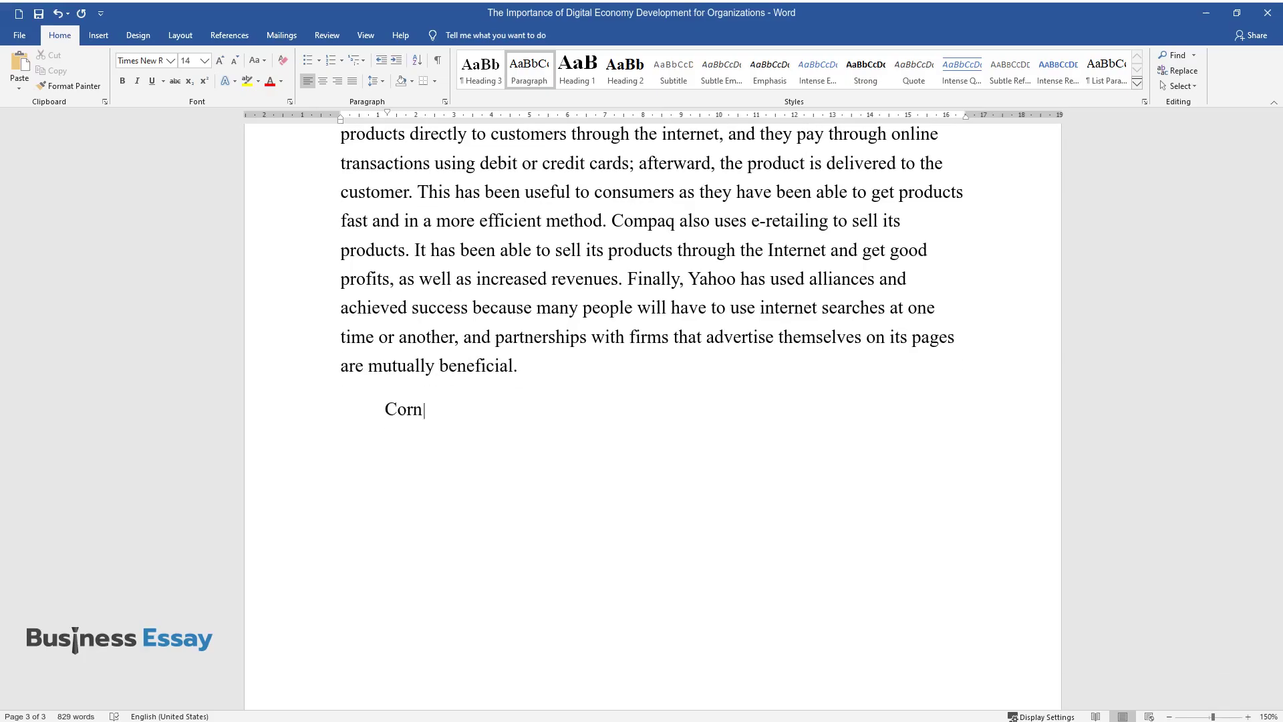
pyautogui.write('etto Ice Cream has used the technique')
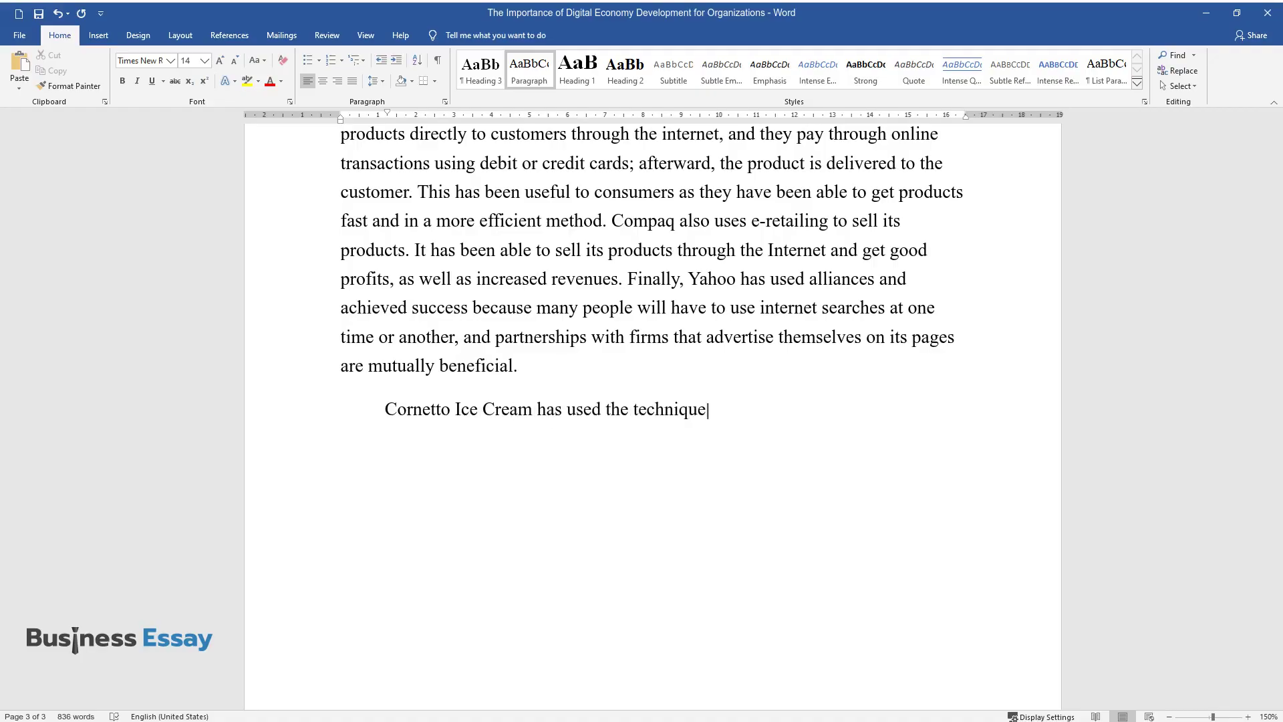
pyautogui.write(' whereby they have created a game t')
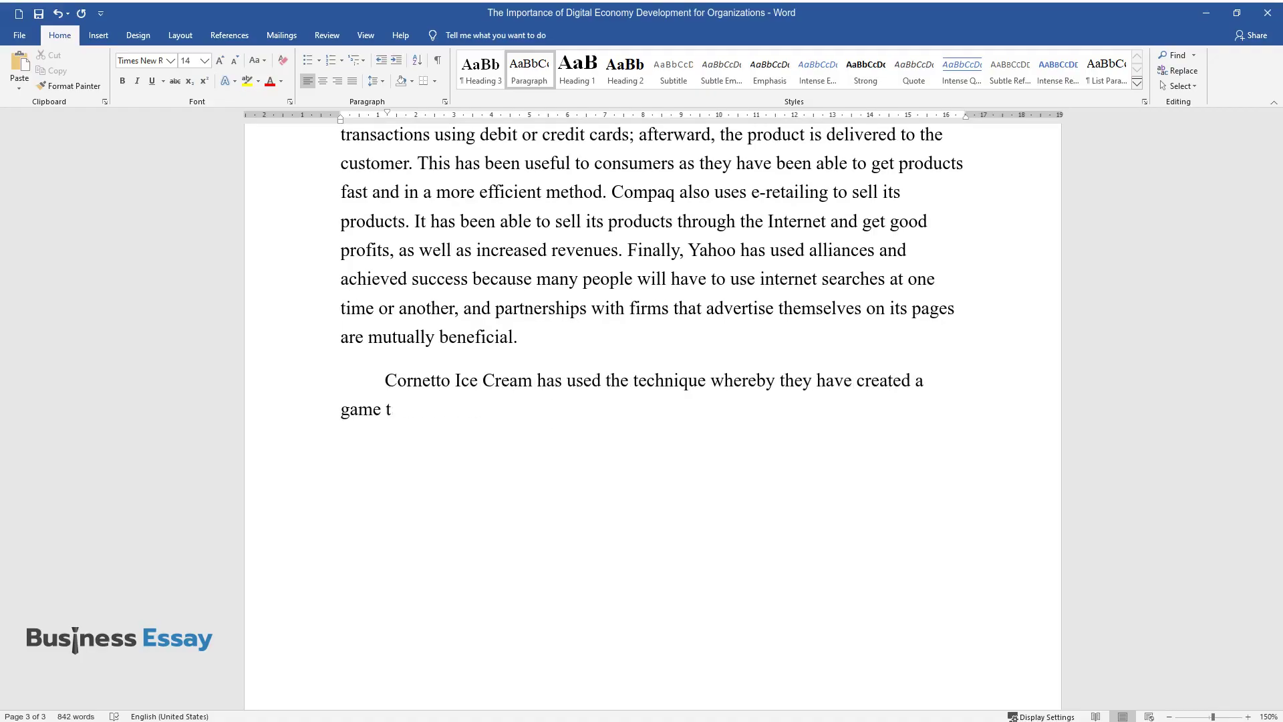
pyautogui.write('hat is cheap and easily playable on ')
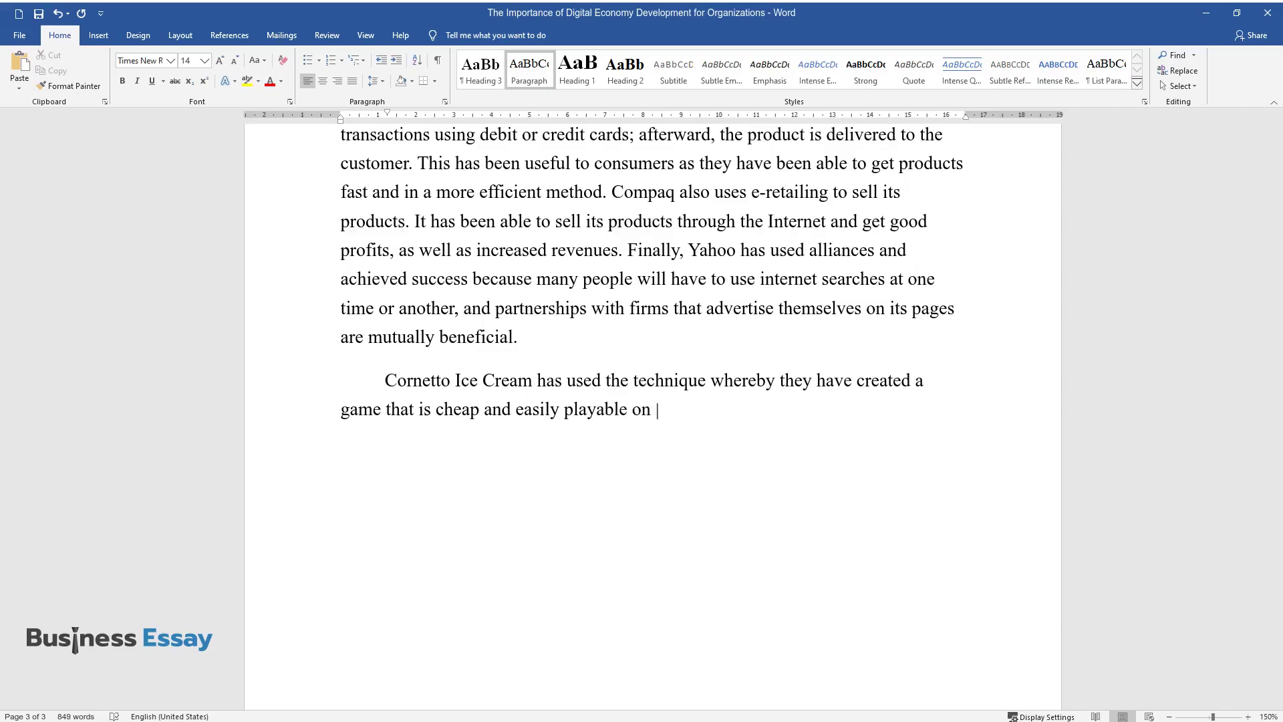
pyautogui.write('almost all smartphones. Upon success')
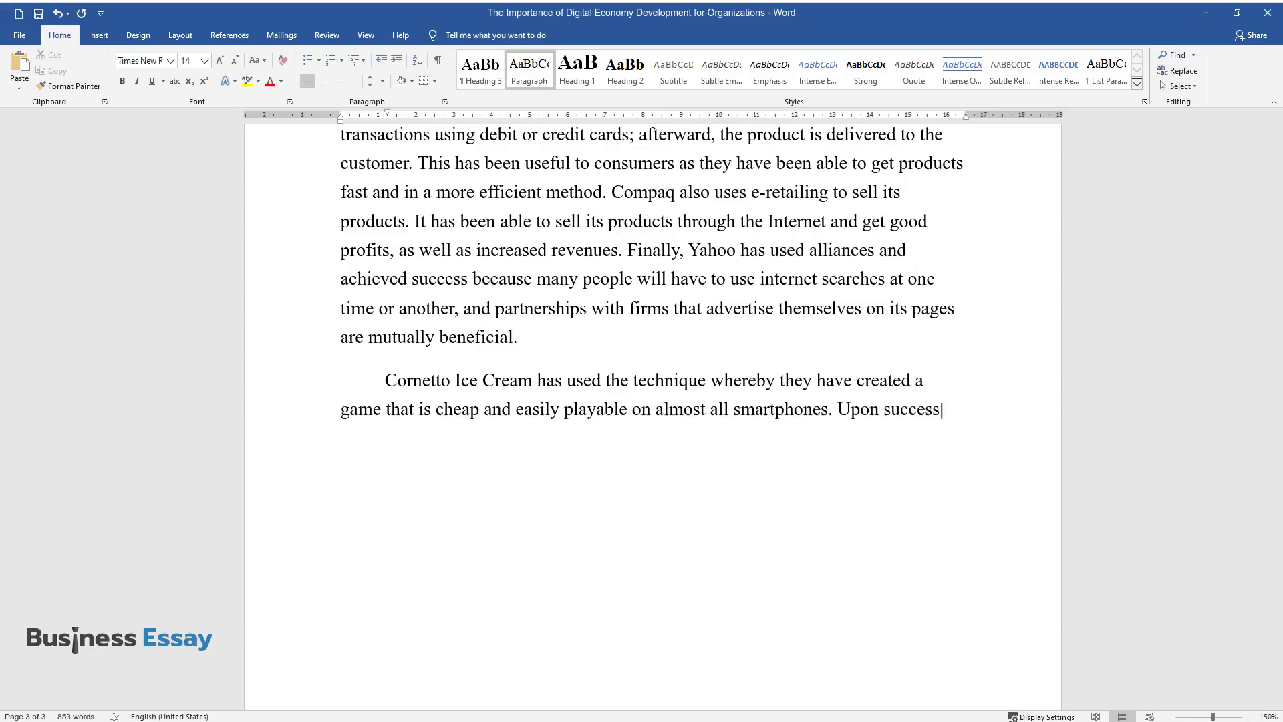
pyautogui.write('ful completion of the game, one wou')
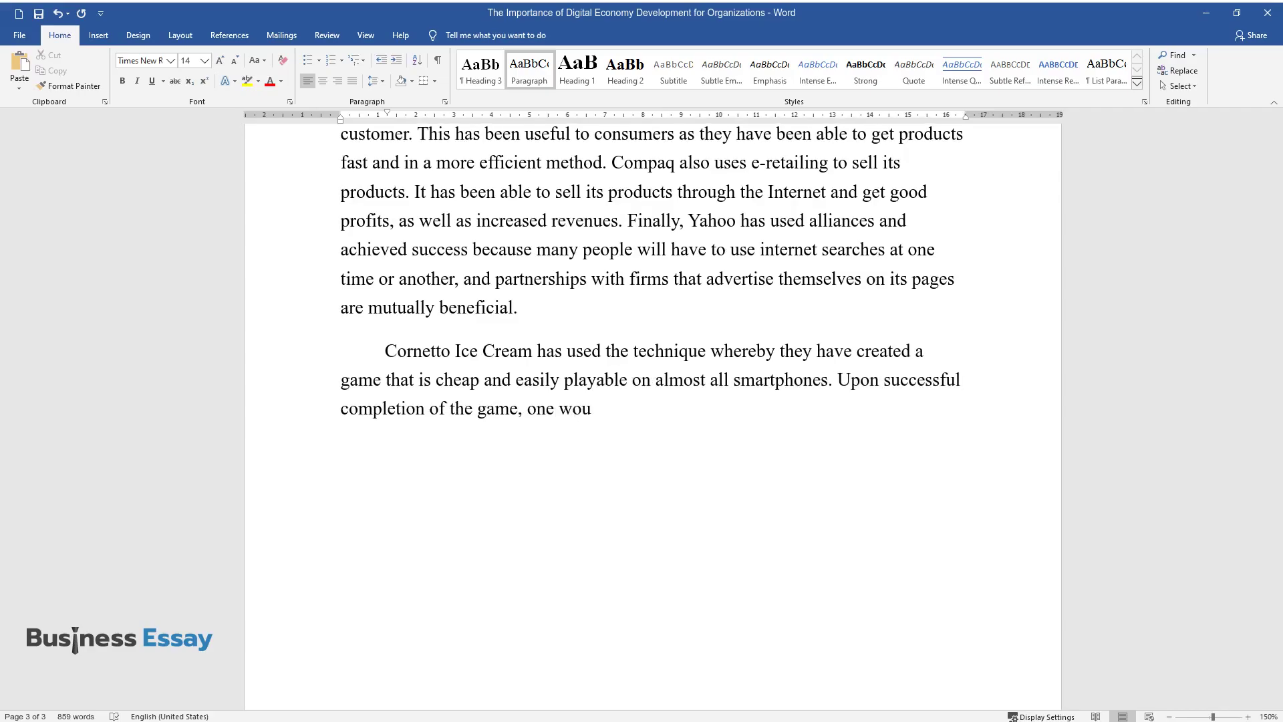
pyautogui.write('ld get a code for free ice cream. Mo')
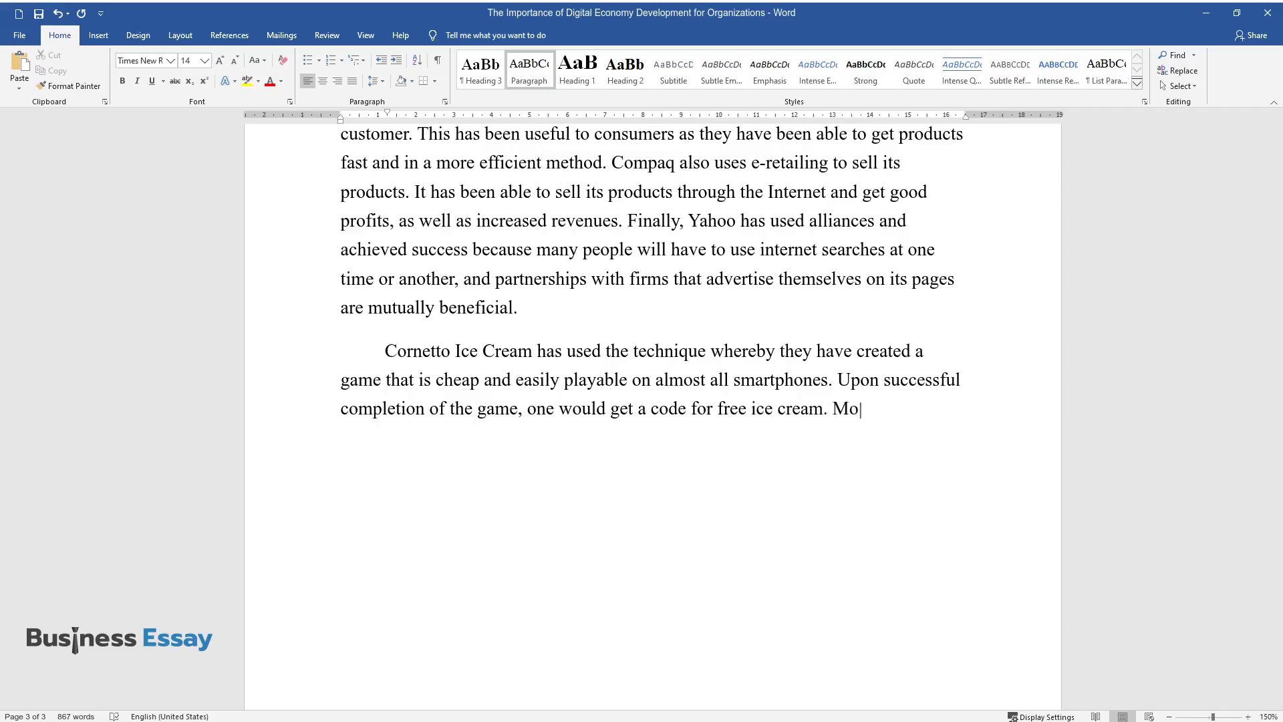
pyautogui.write('st people have liked the technique a')
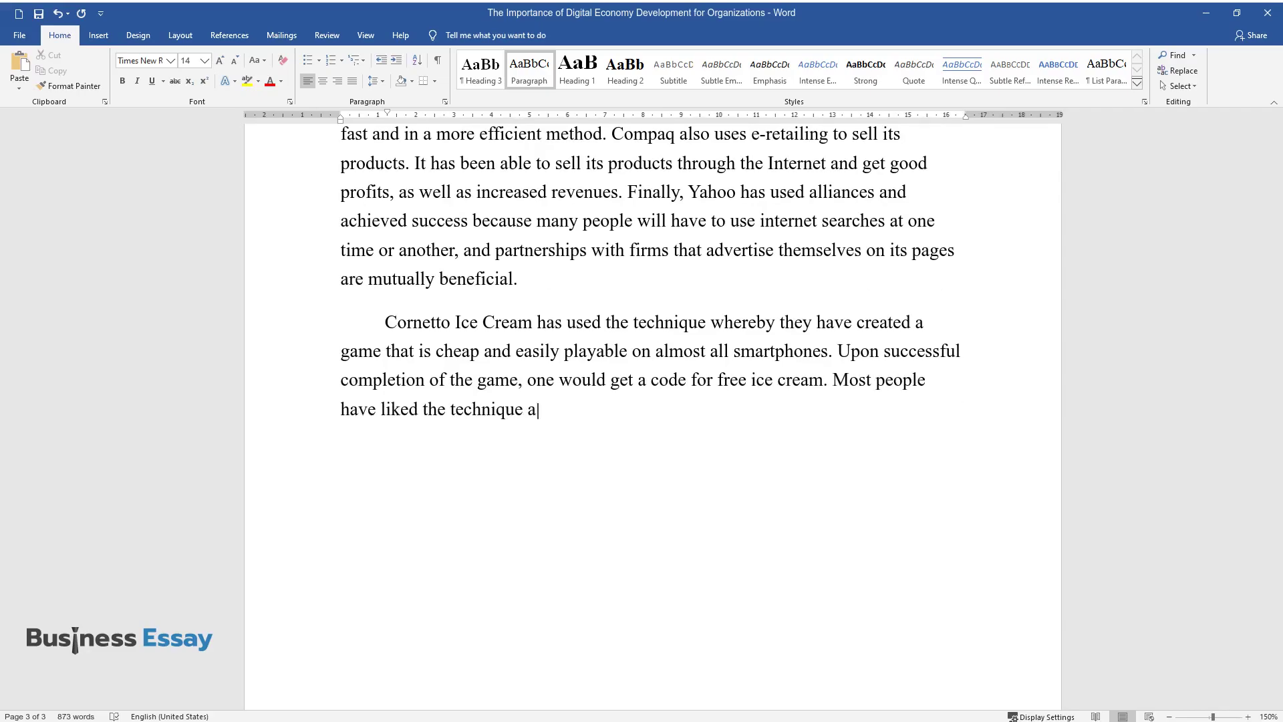
pyautogui.write('nd hence purchased more of those gam')
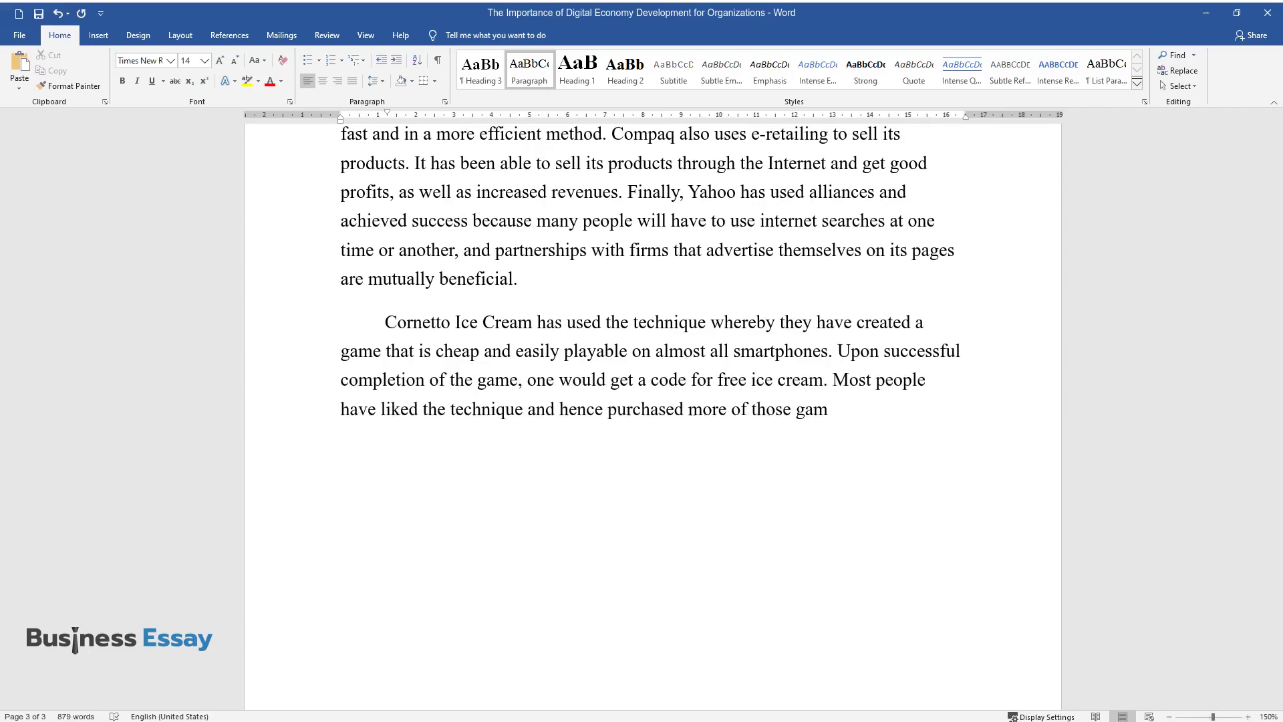
pyautogui.write('es. It has helped in increasing the')
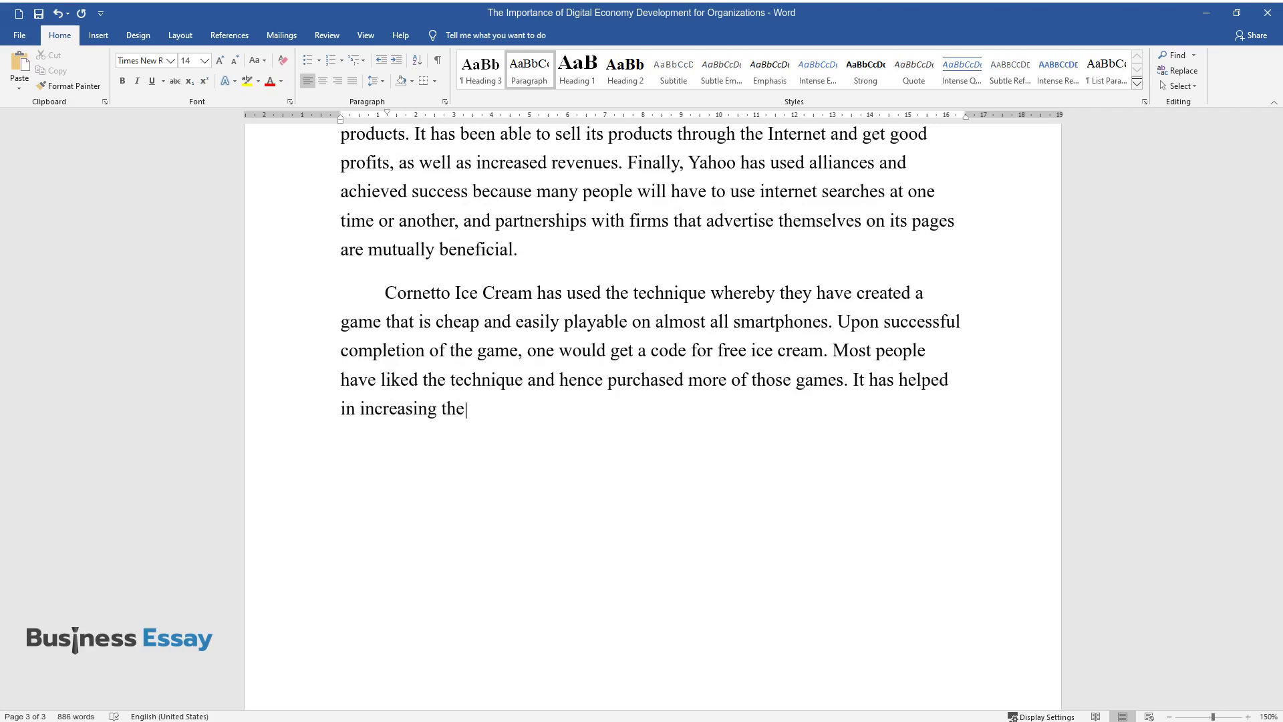
pyautogui.write(' target market for their customers. ')
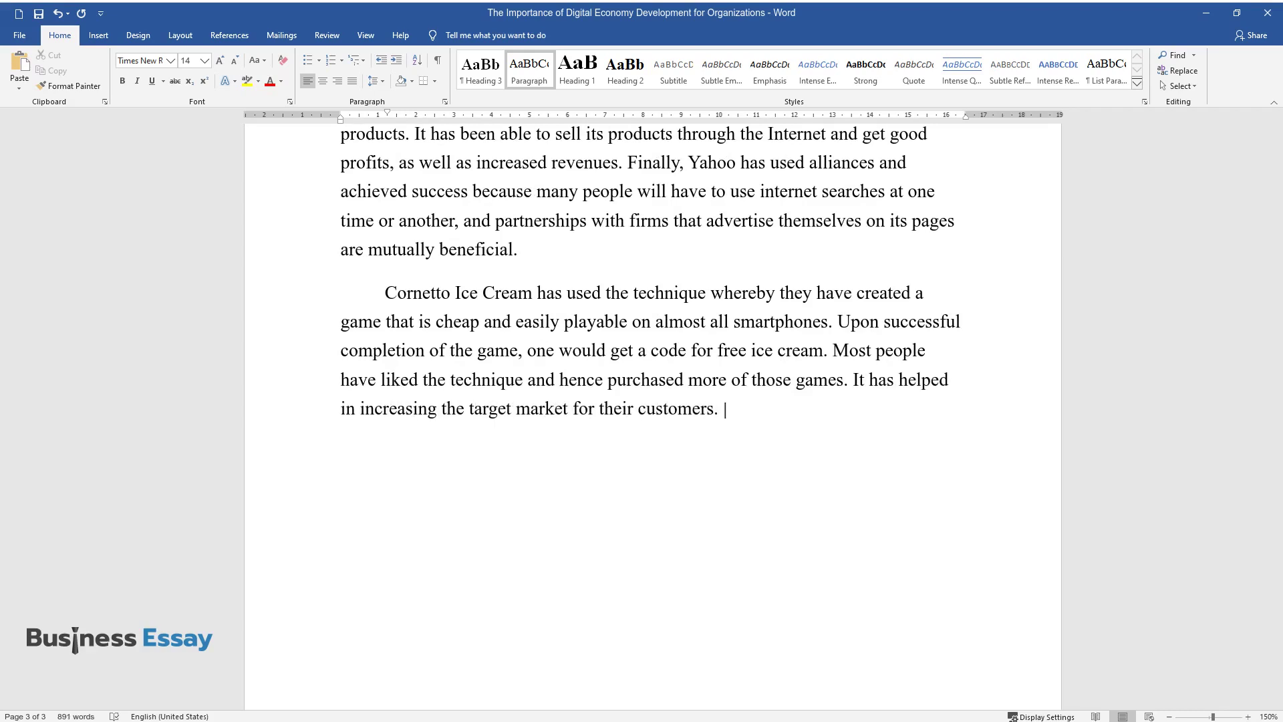
pyautogui.write('However, some people may not be interested in the games or down')
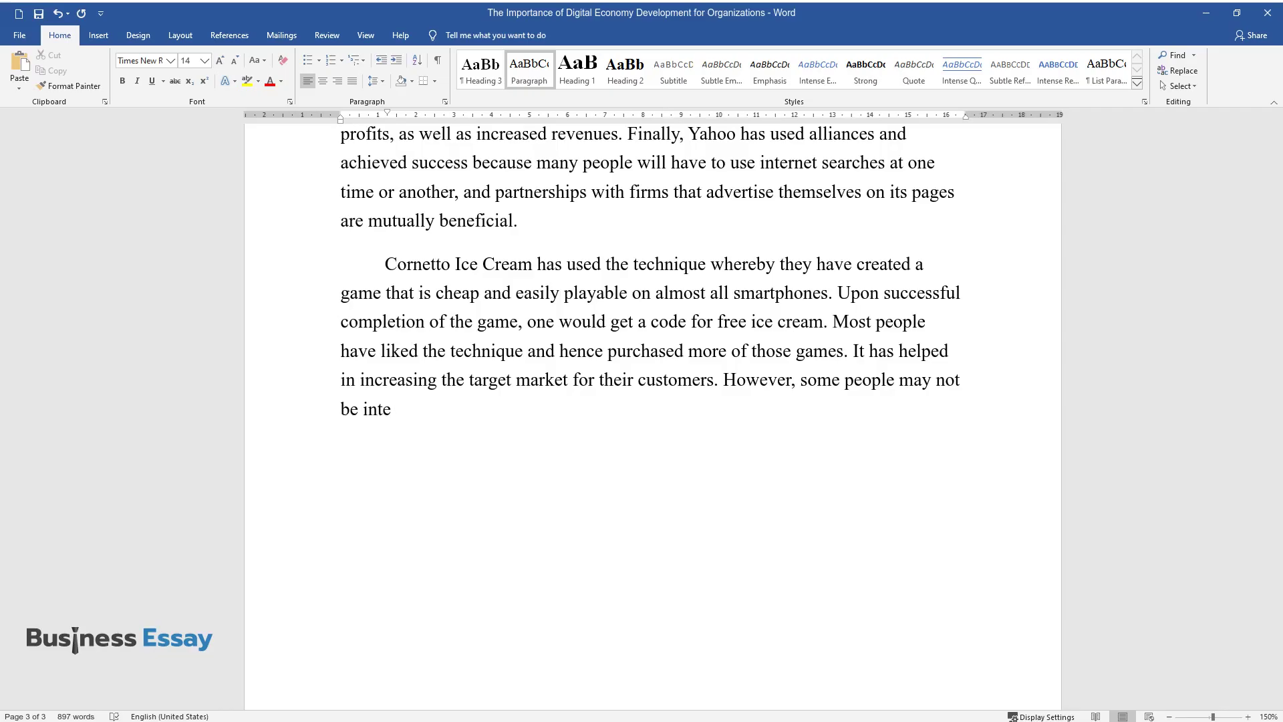
pyautogui.write('loading ')
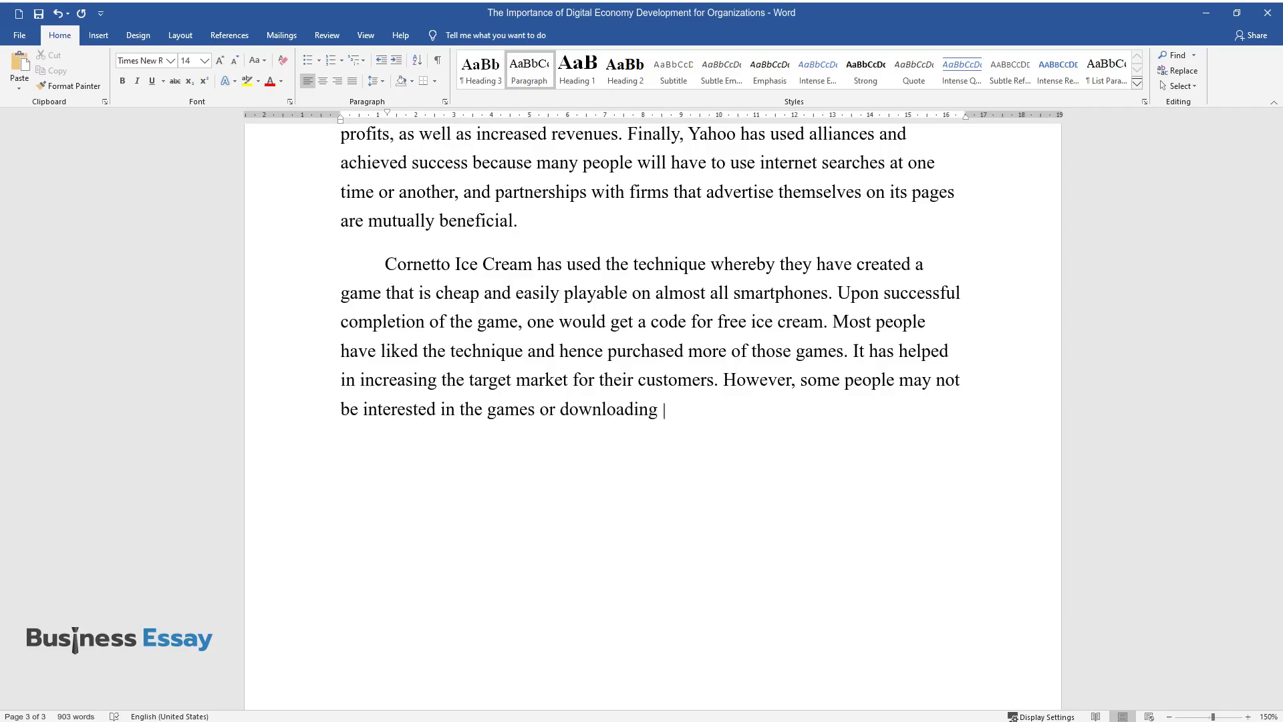
pyautogui.write('the application; hence it becomes a loss to the organization.')
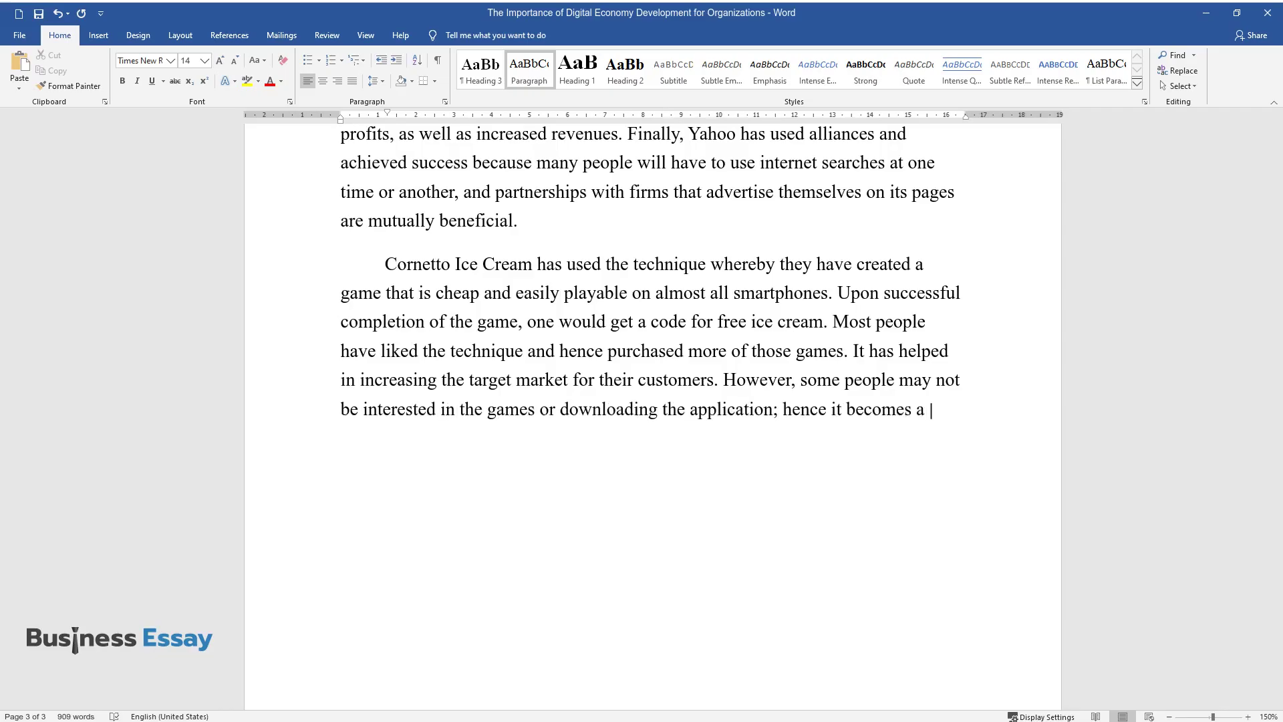
pyautogui.press('Return')
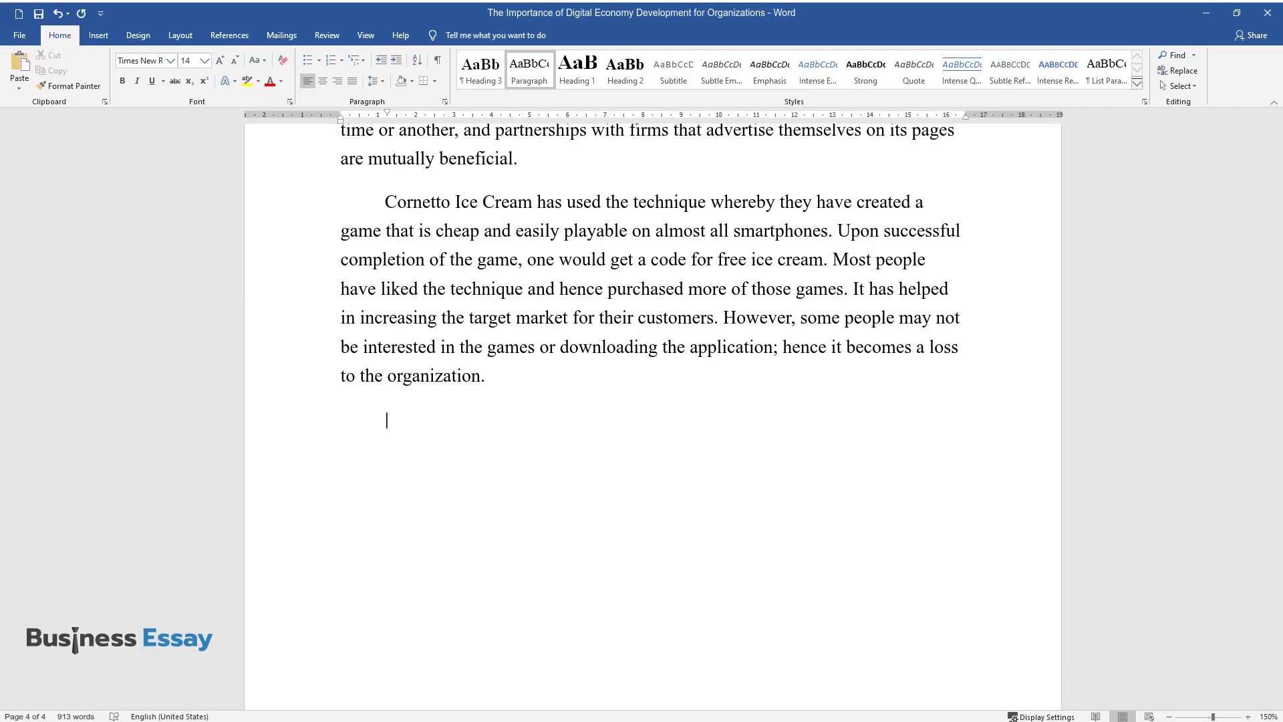
# Step: Write the disadvantages paragraph ending with eBay, Amazon or OLX boosting revenue, then a Conclusion heading
pyautogui.write('However, there ar')
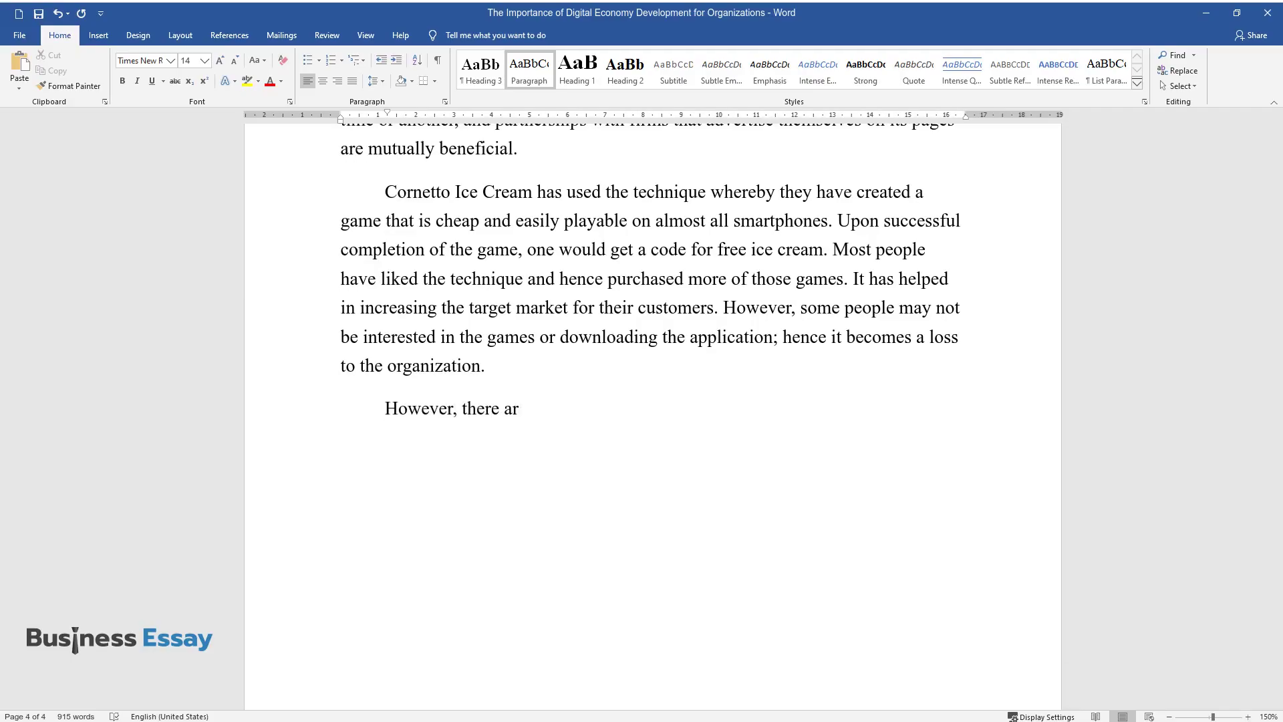
pyautogui.write('e disadvantages to using these strategies; some of the customers')
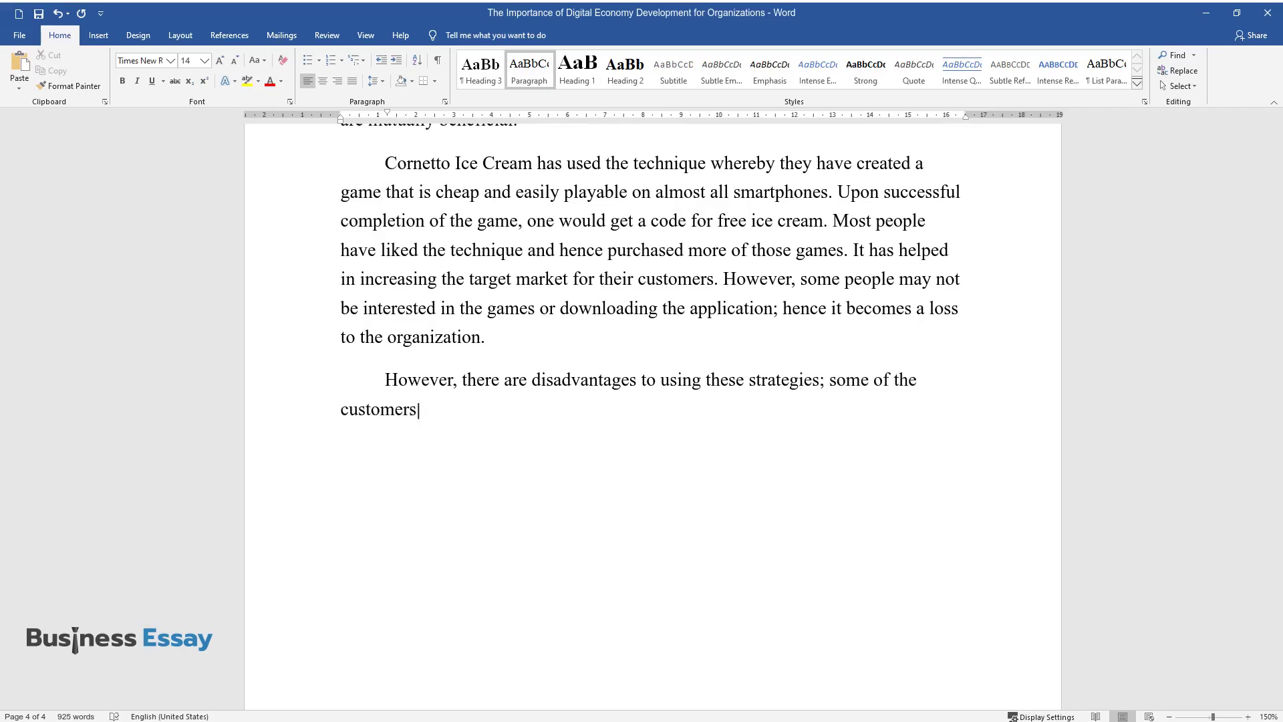
pyautogui.write(' have complained of the products ')
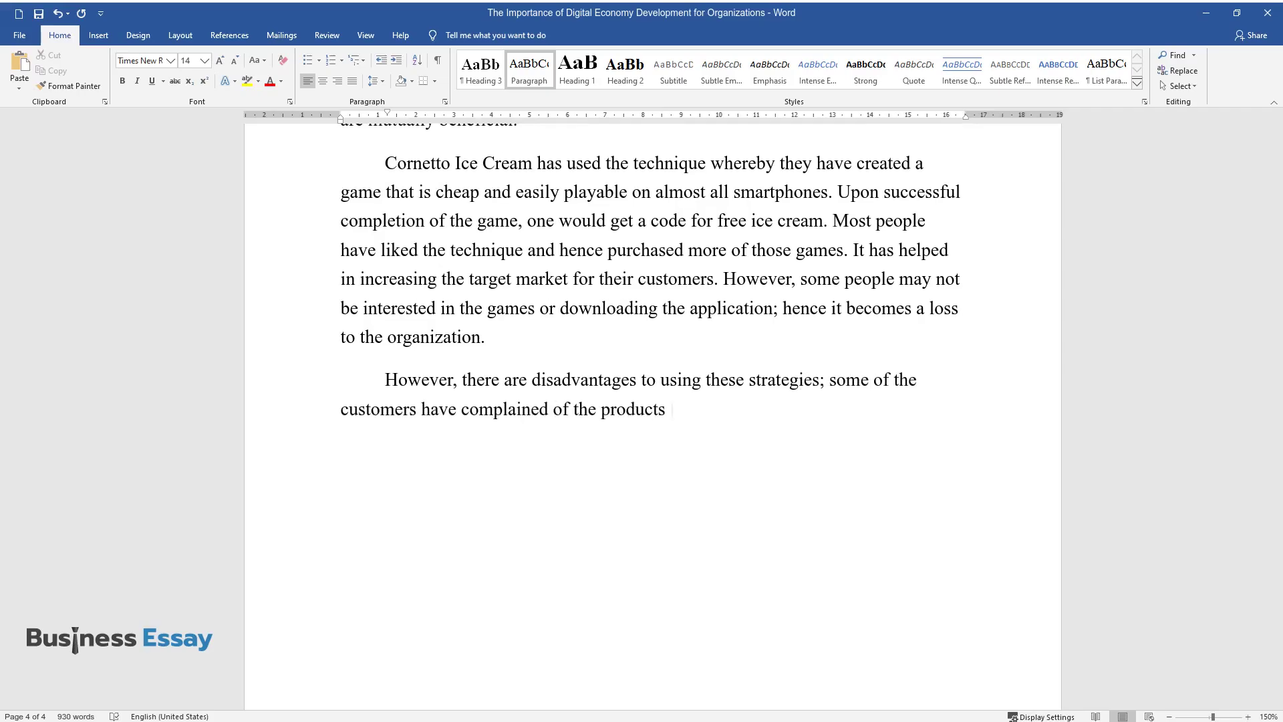
pyautogui.write('getting lost along the way becau')
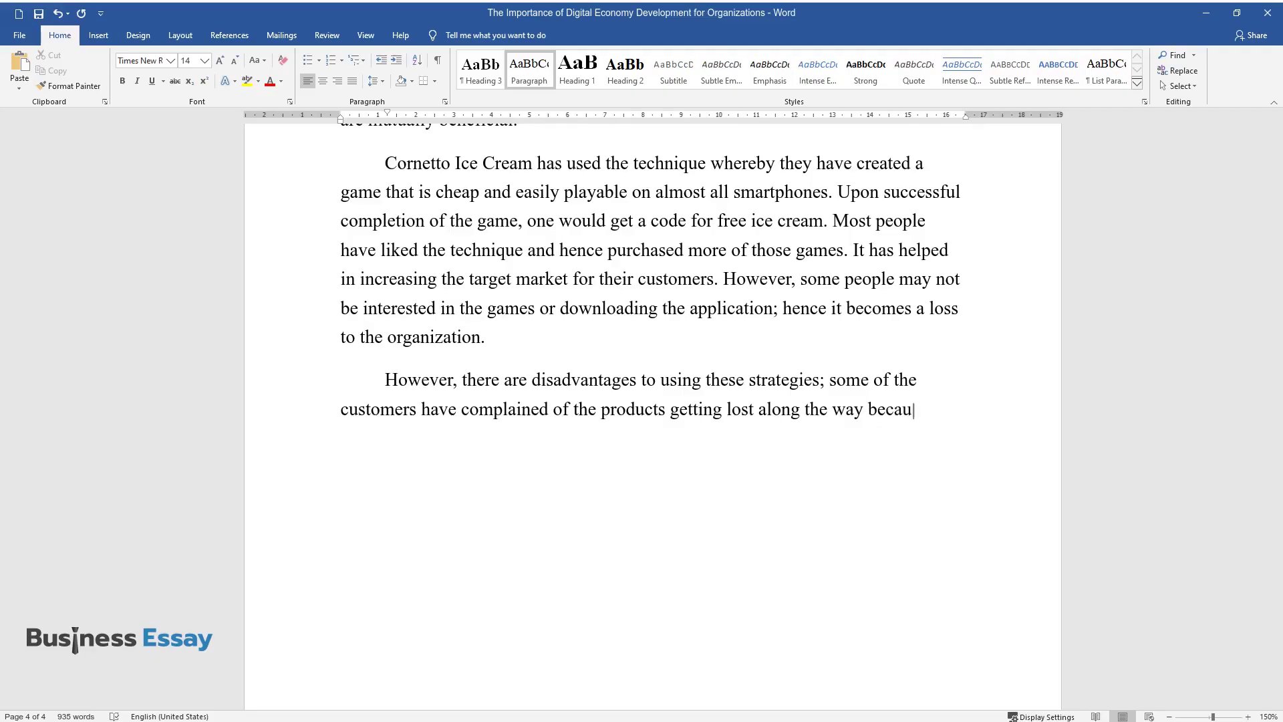
pyautogui.write('se some of the fraudulent compani')
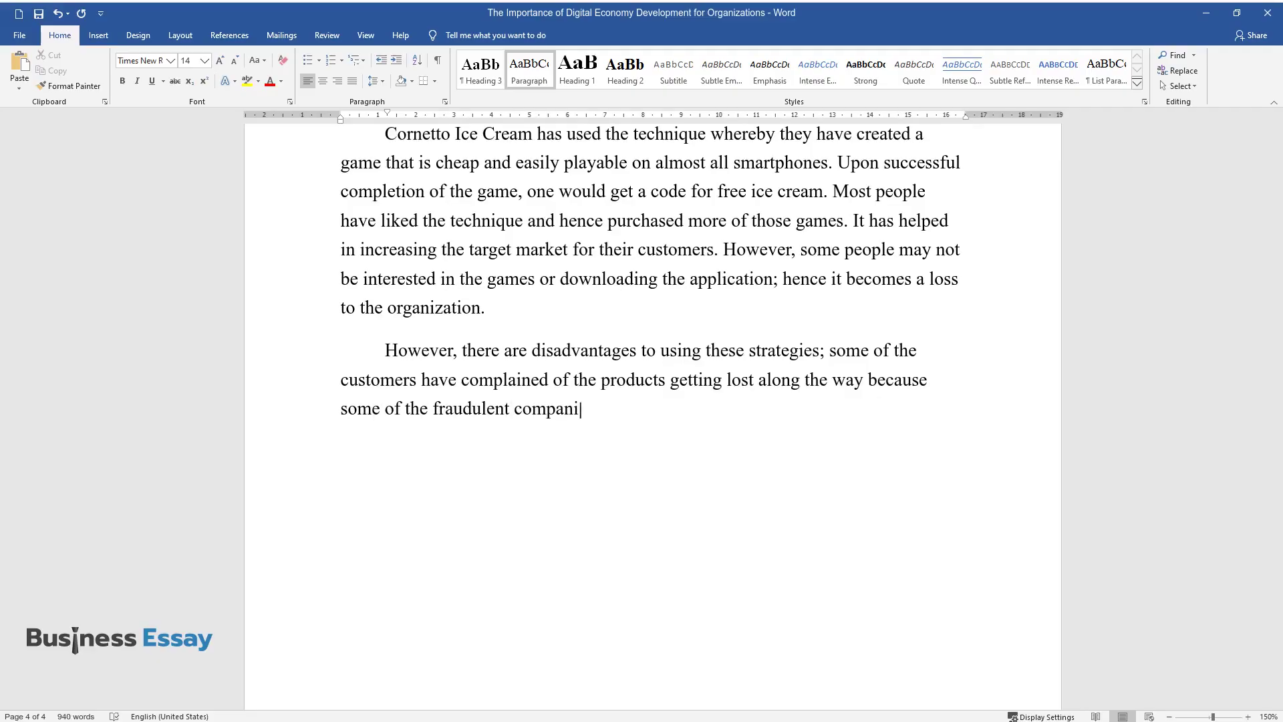
pyautogui.write('es will try imitating the existi')
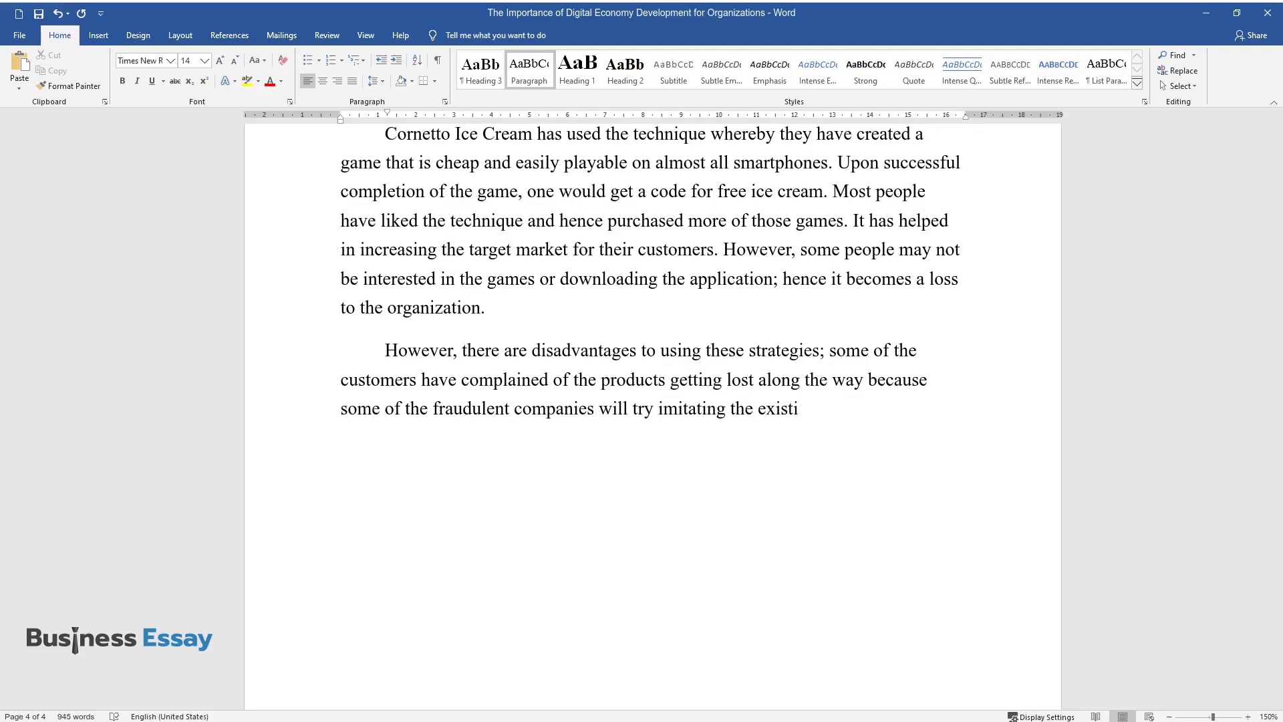
pyautogui.write('ng online ones. To avert this, a')
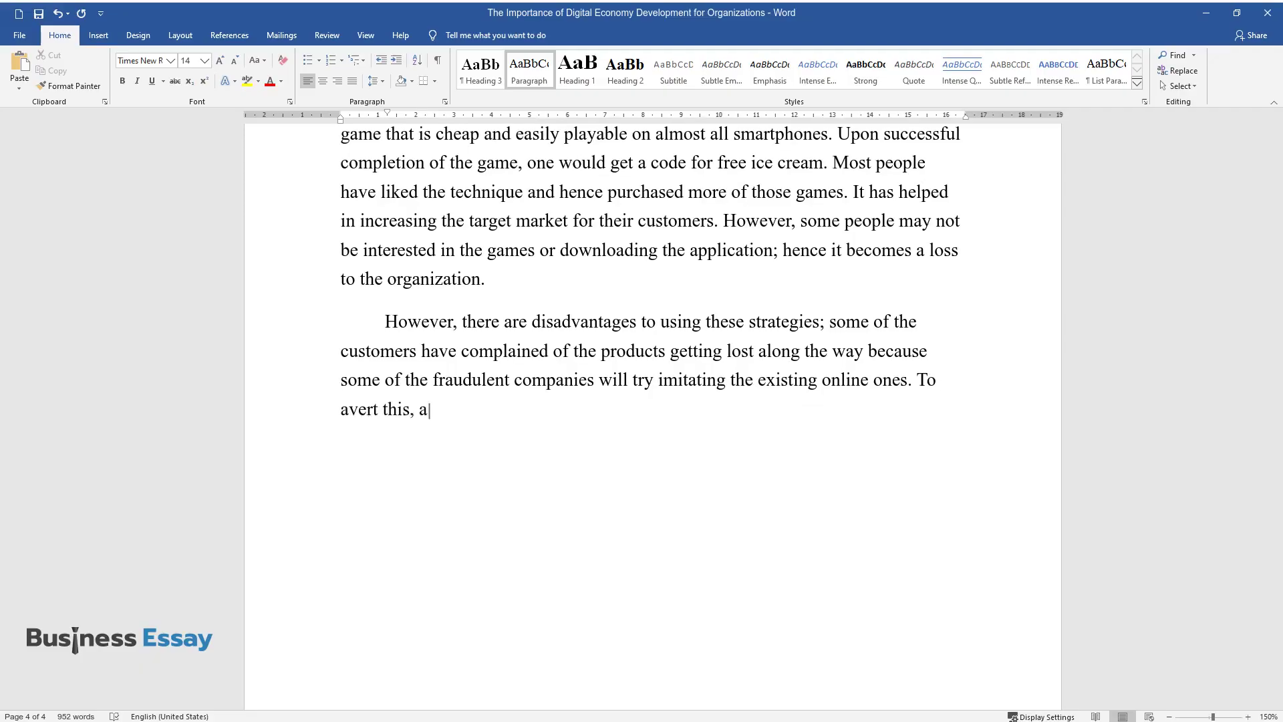
pyautogui.write(' business needs to protect its n')
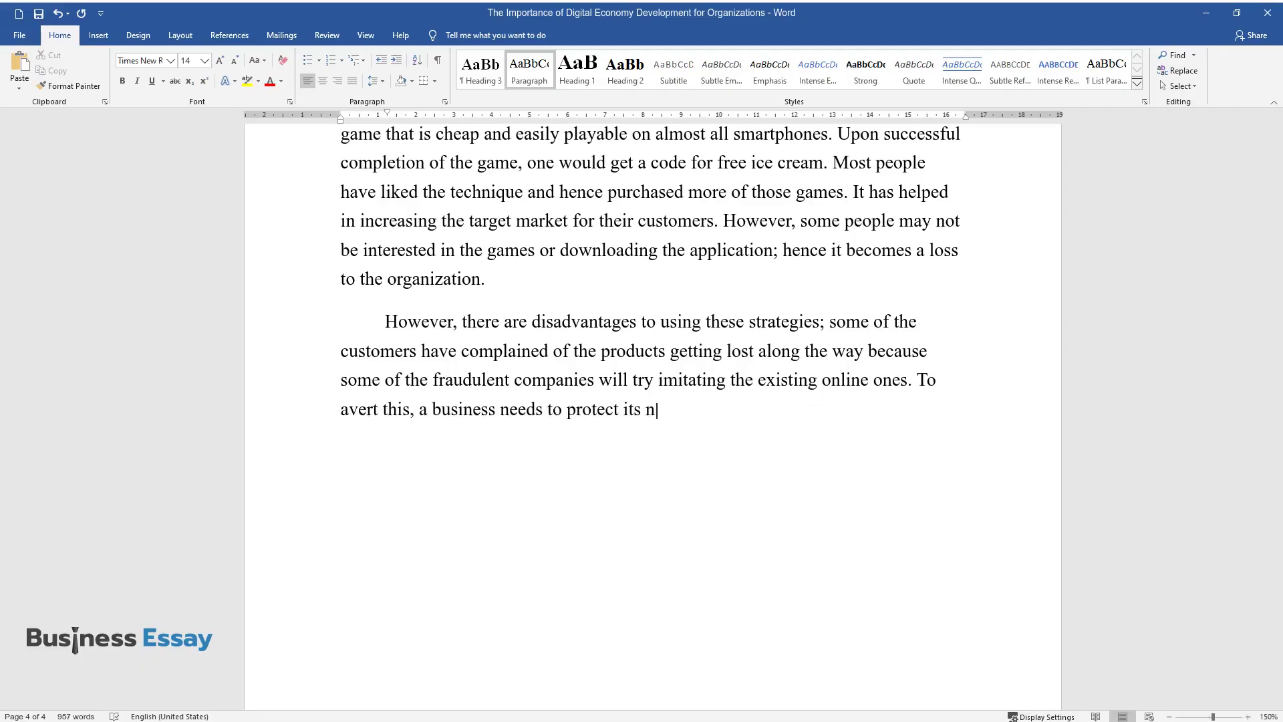
pyautogui.write('ame online and help its clients i')
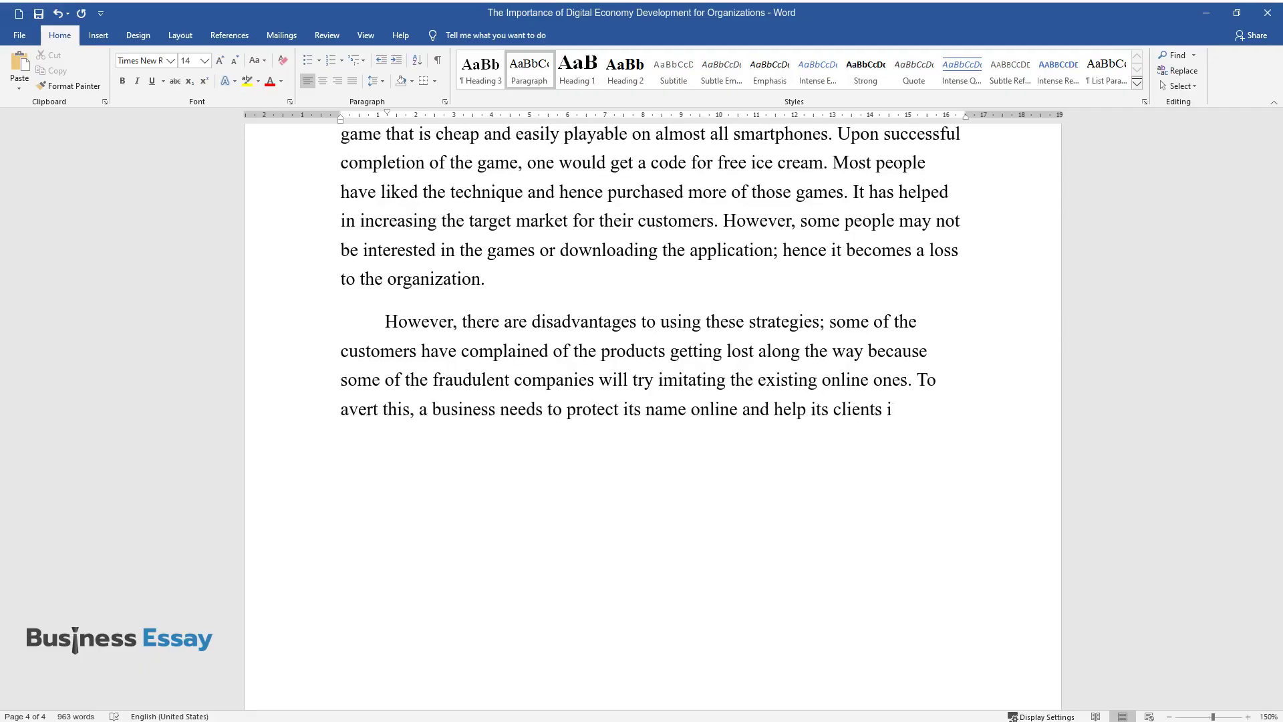
pyautogui.write('dentify swindling firms that mig')
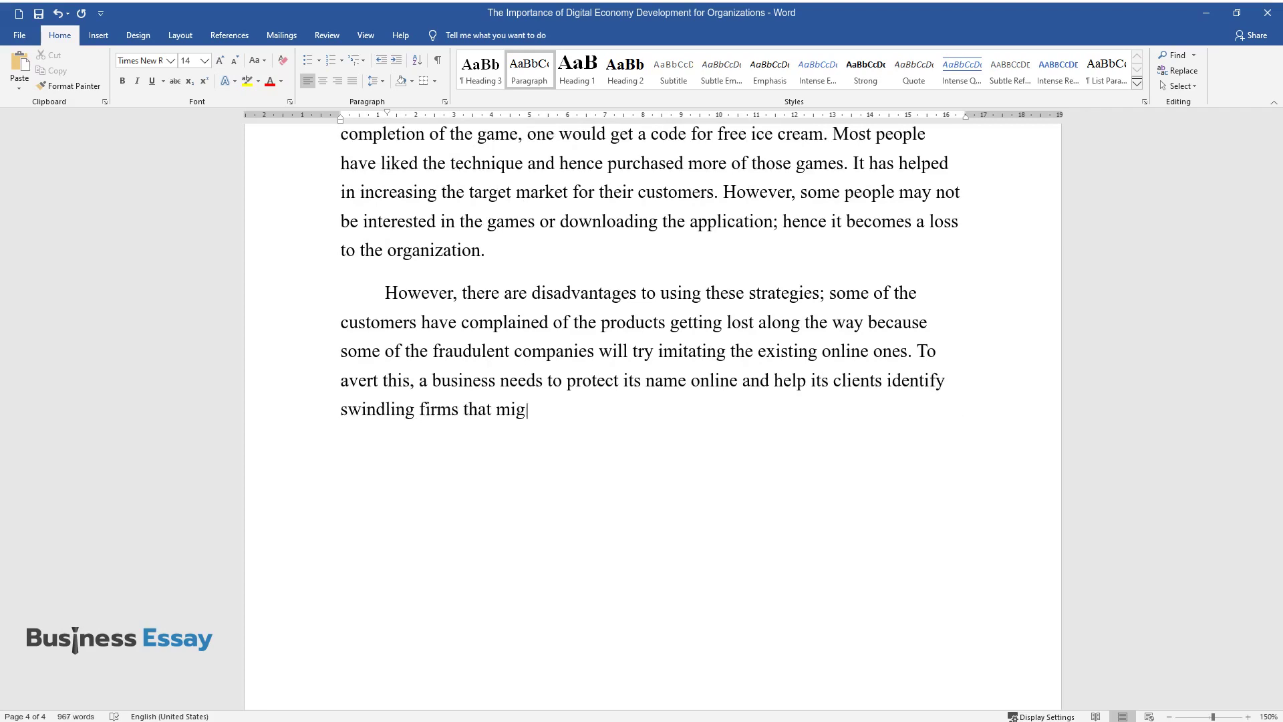
pyautogui.write('ht be operating under a name alm')
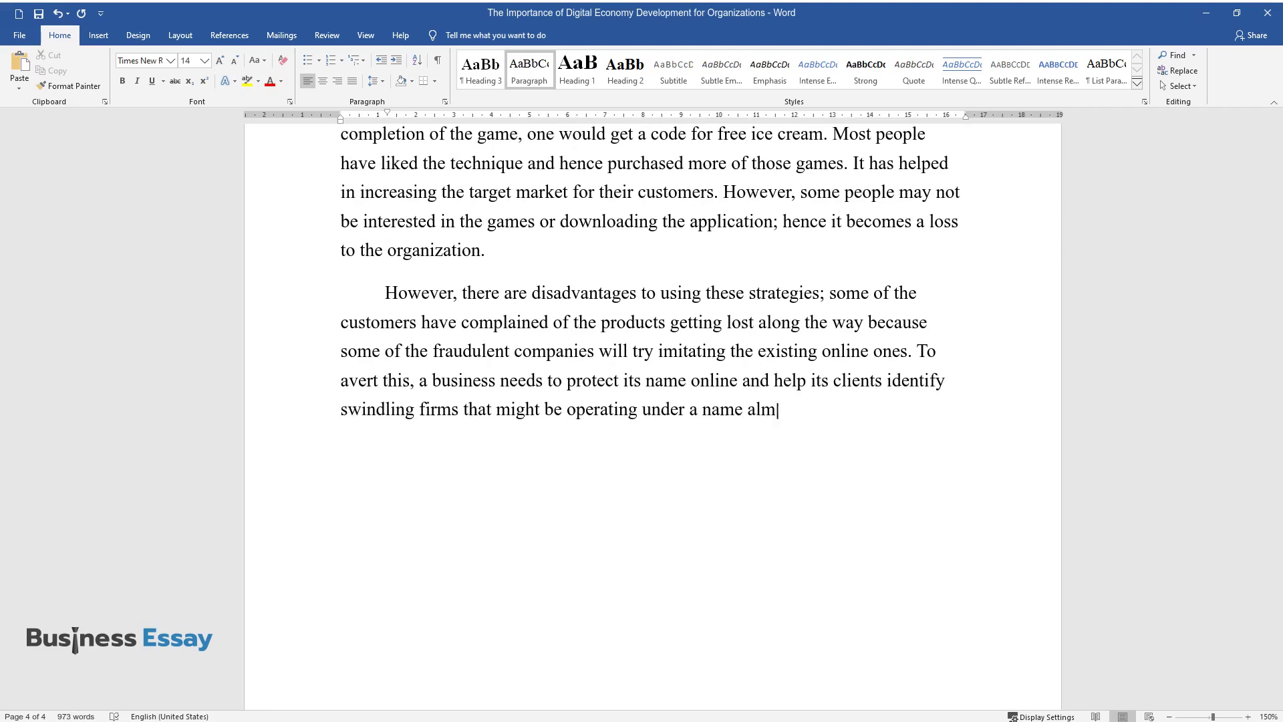
pyautogui.write('ost similar to its own. The company could ally wi')
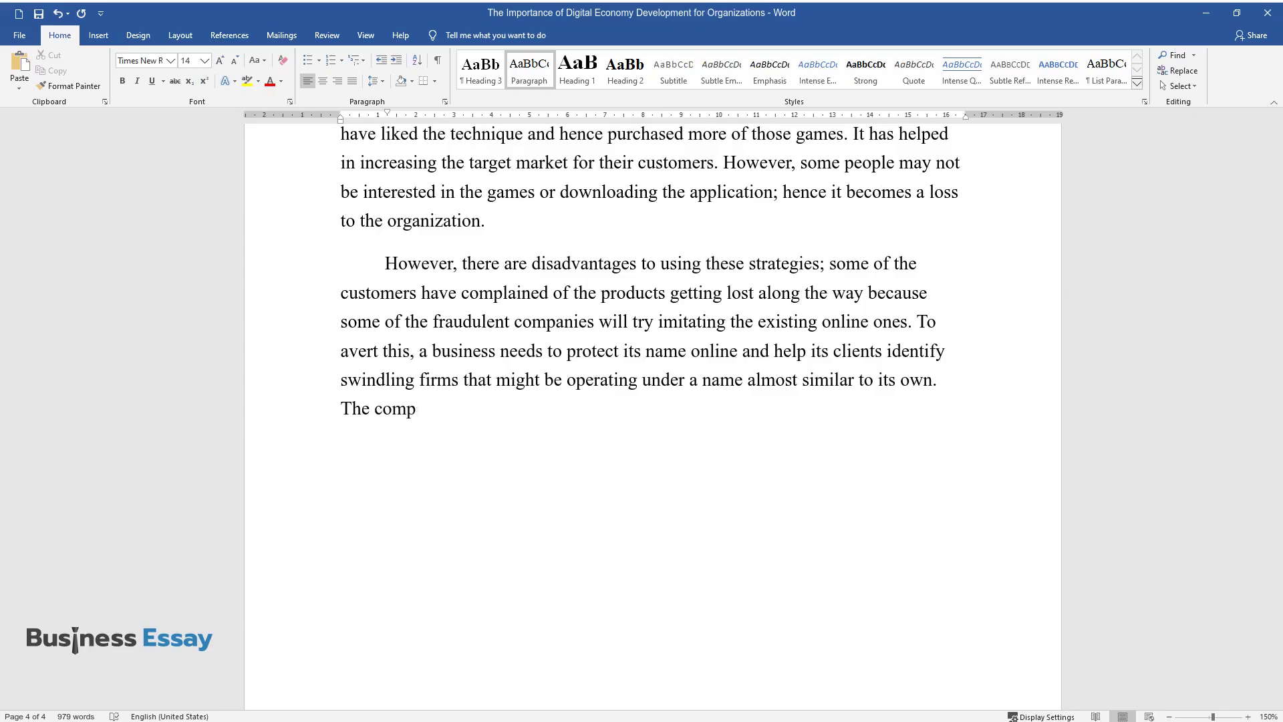
pyautogui.write('th the search en')
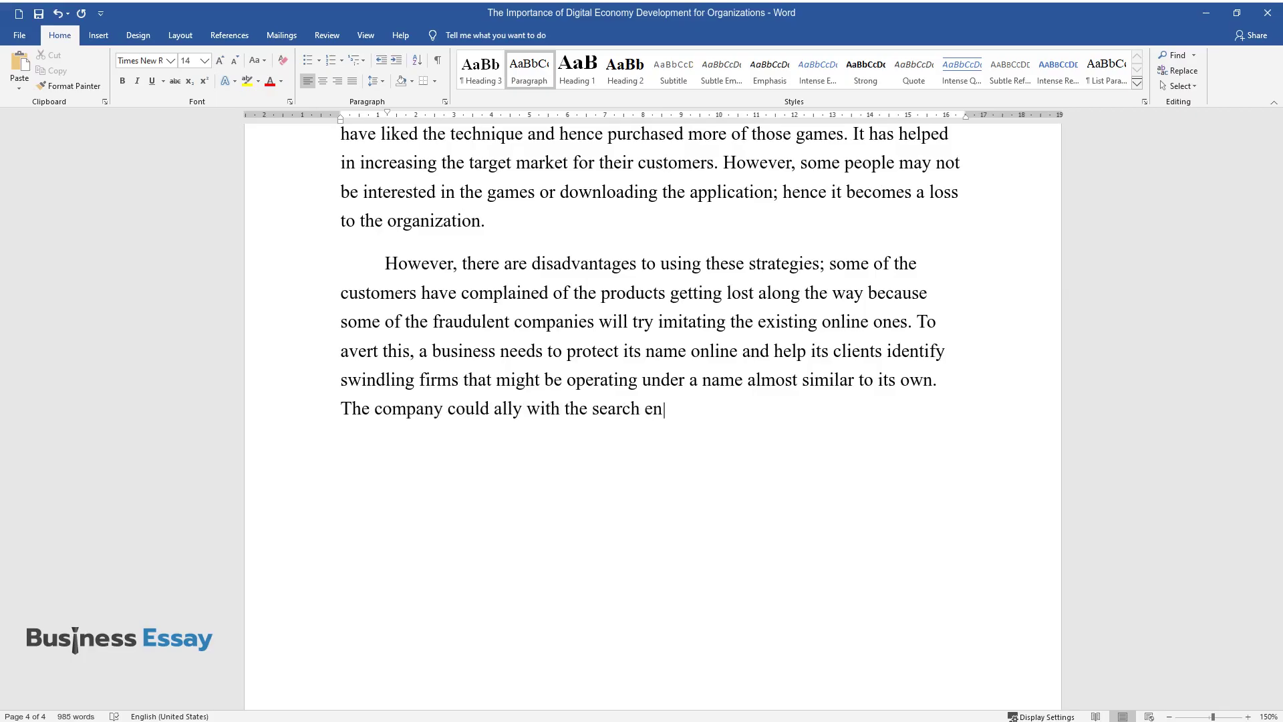
pyautogui.write('gine companies such as Google, B')
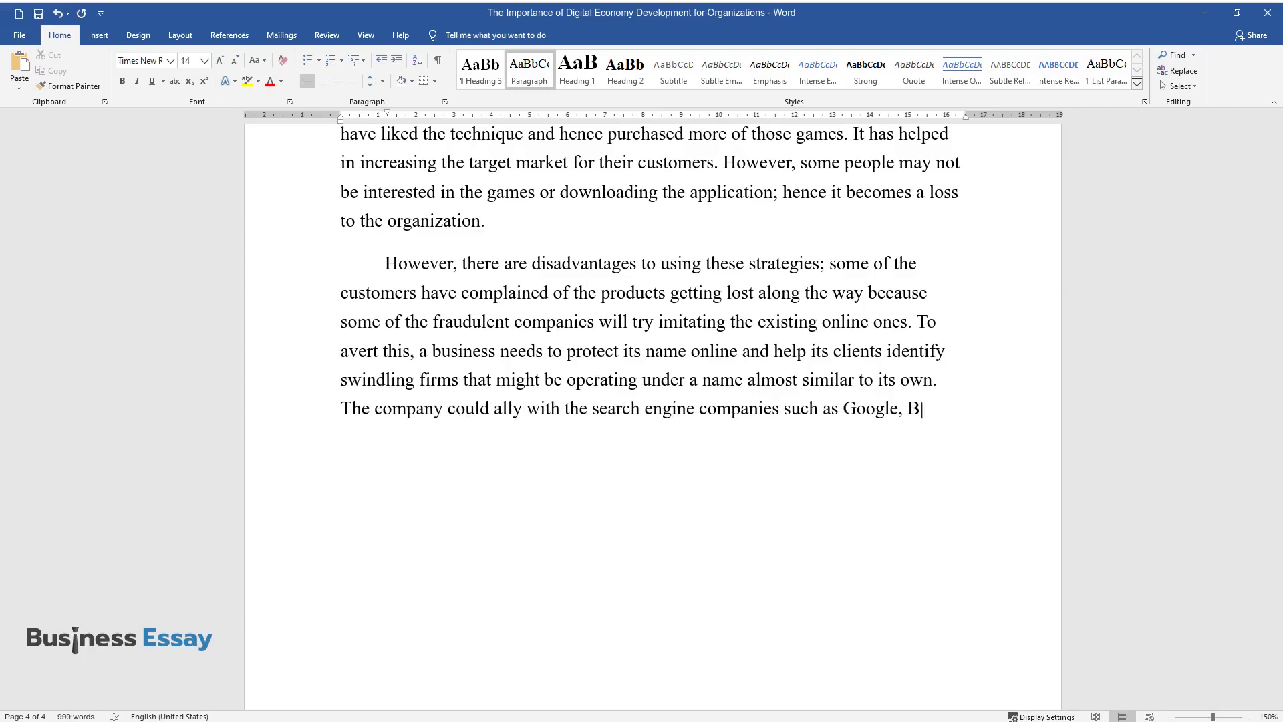
pyautogui.write('ing, or even Yahoo. This would h')
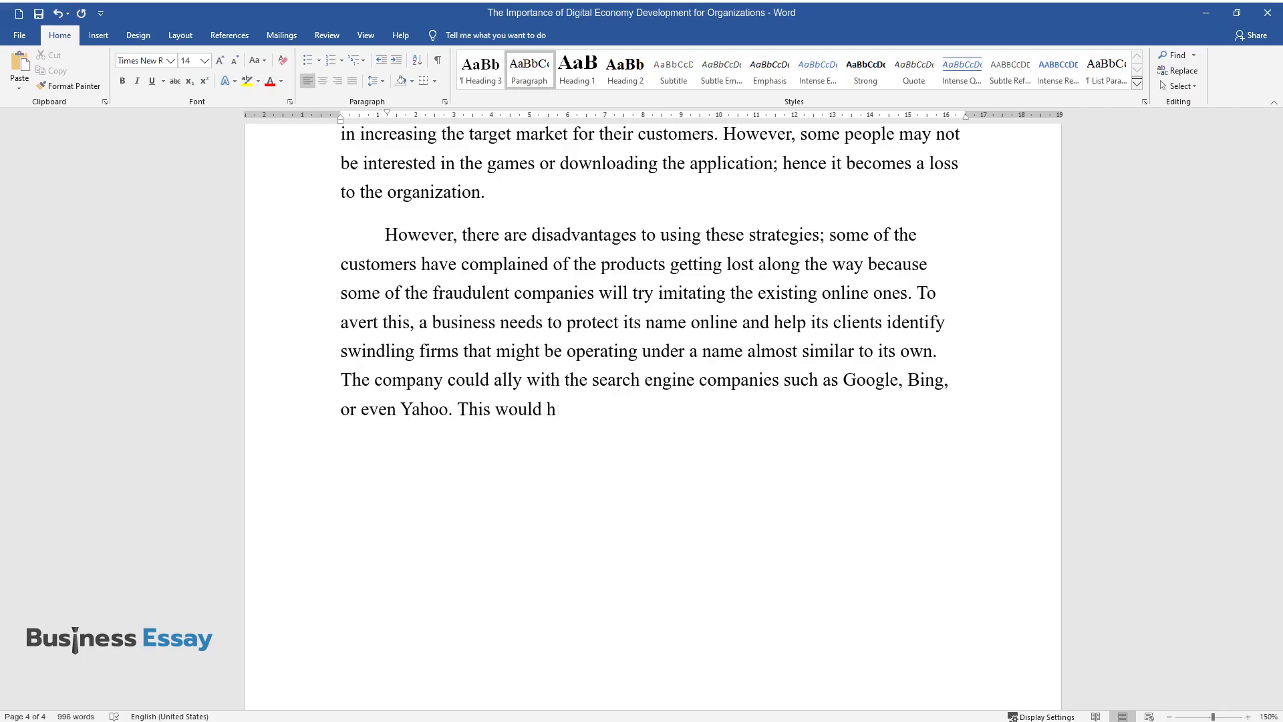
pyautogui.write('elp to boost their sales, as tho')
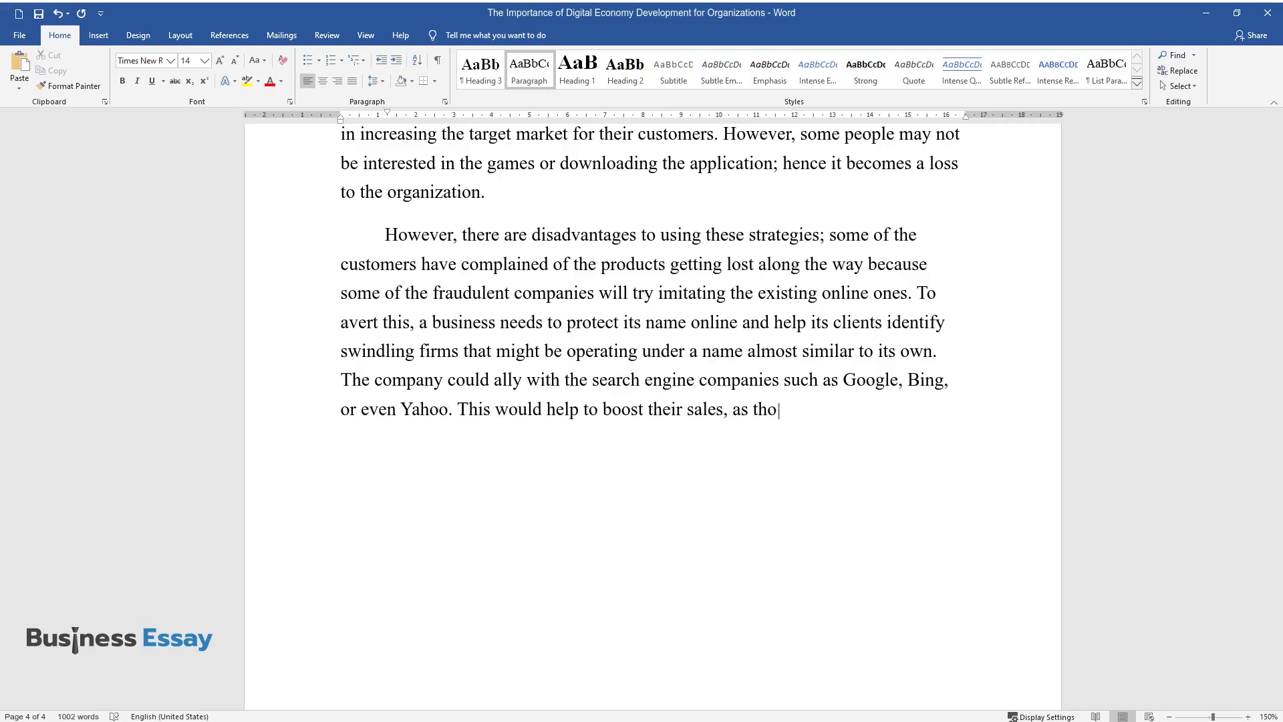
pyautogui.write('se companies are well-kno')
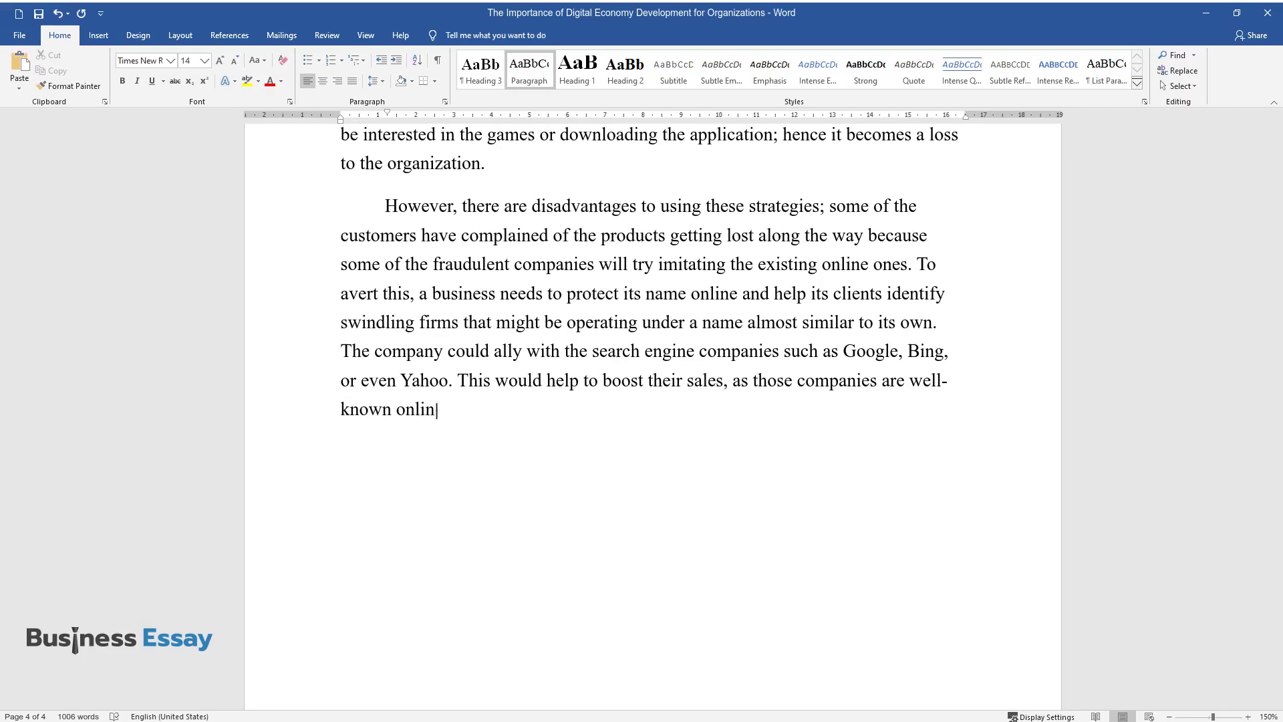
pyautogui.write('company can also ally wi')
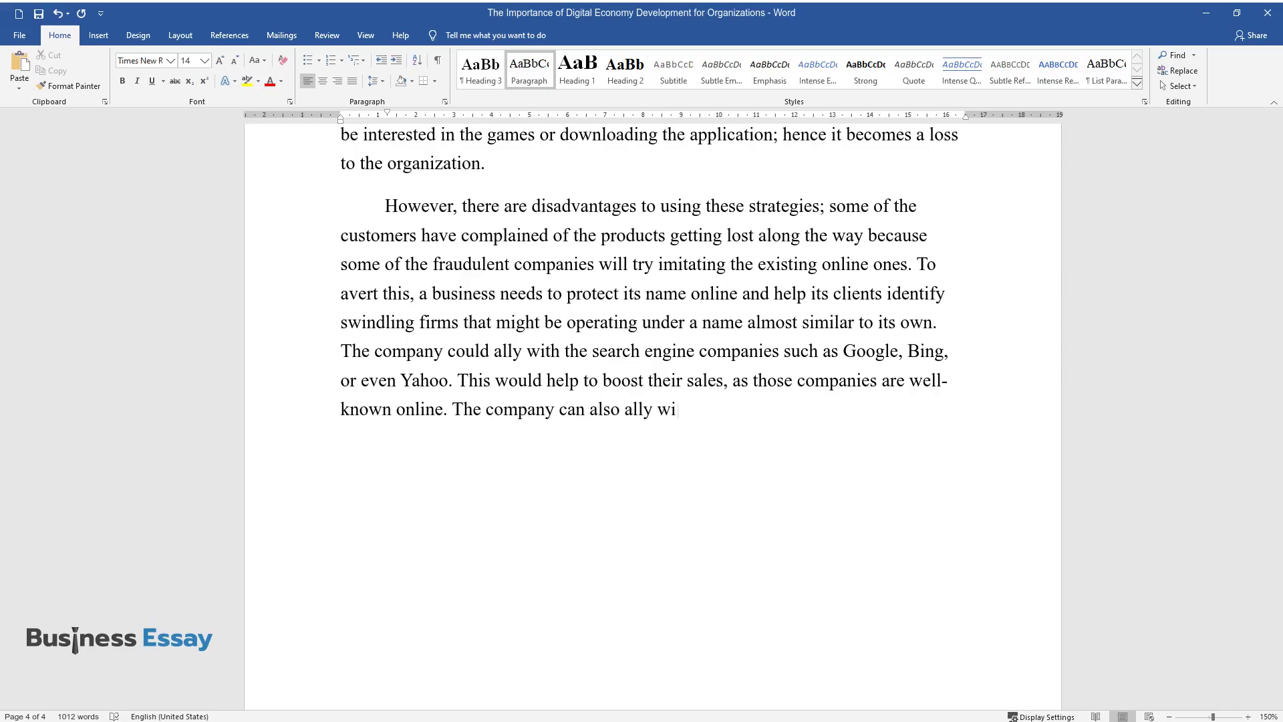
pyautogui.write('th affiliate company websites suc')
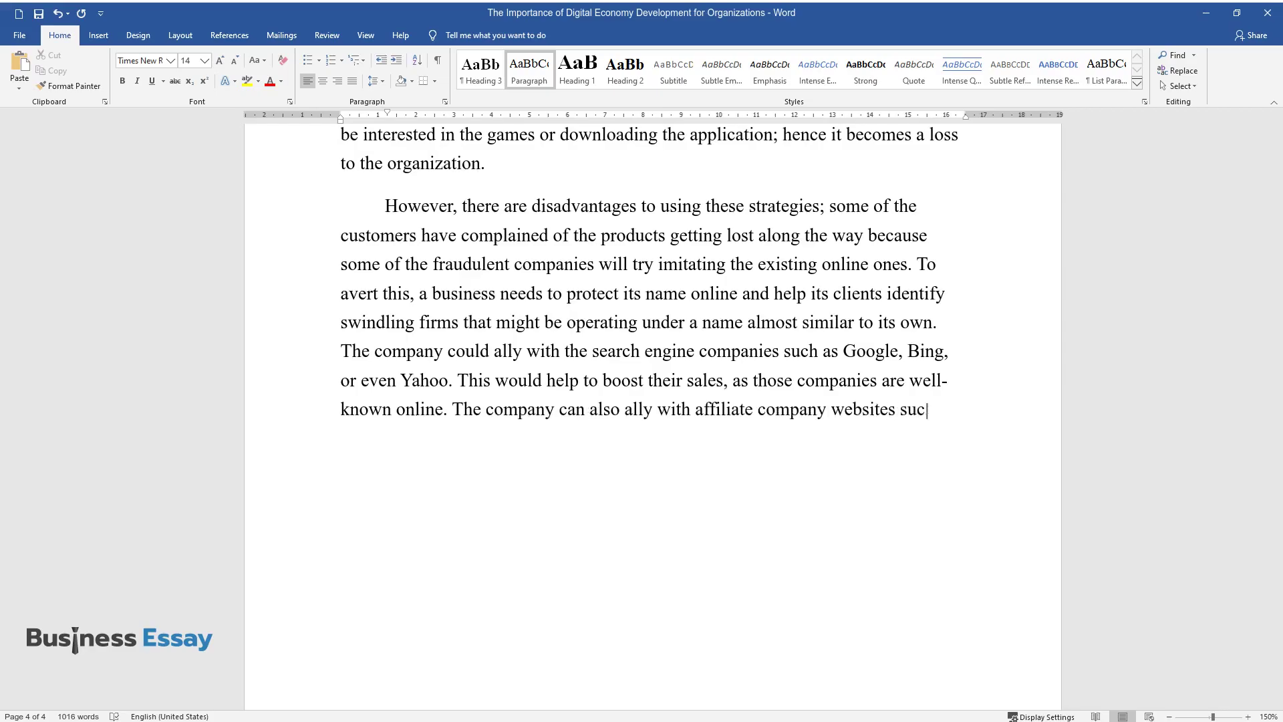
pyautogui.write('h as www. shopping barga')
pyautogui.write('ins.com.')
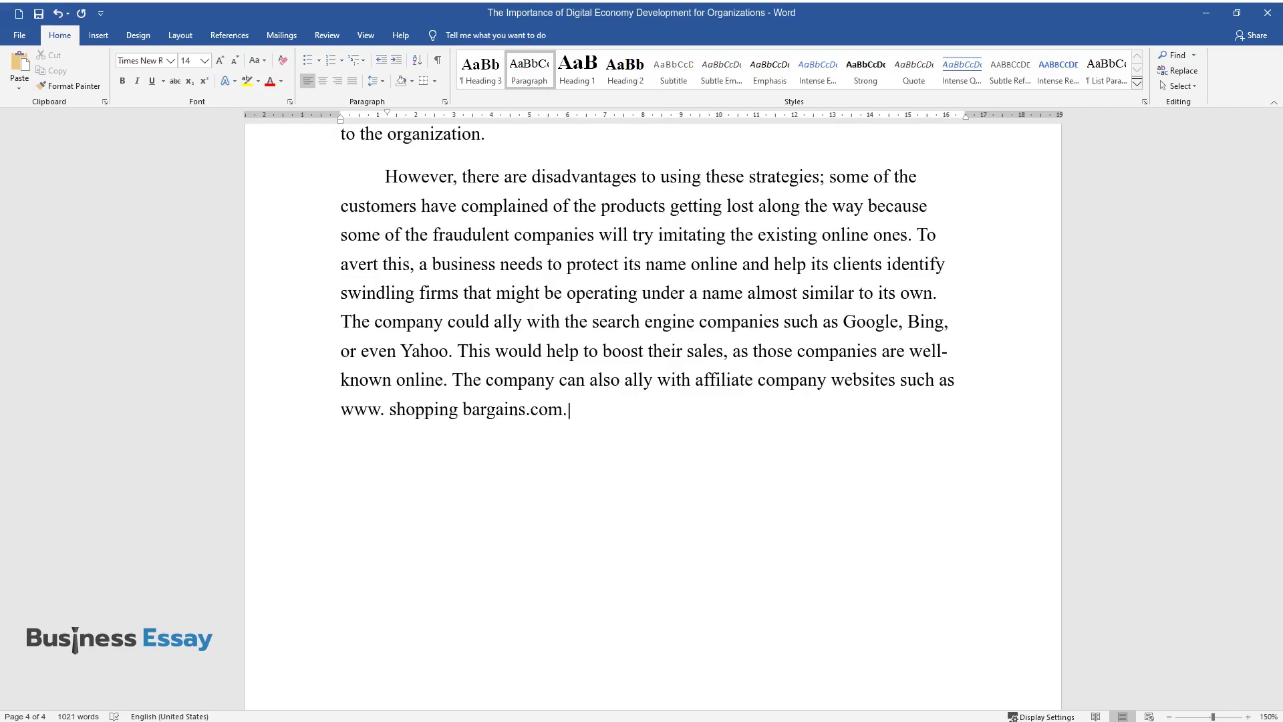
pyautogui.write(' This will help in increasing the')
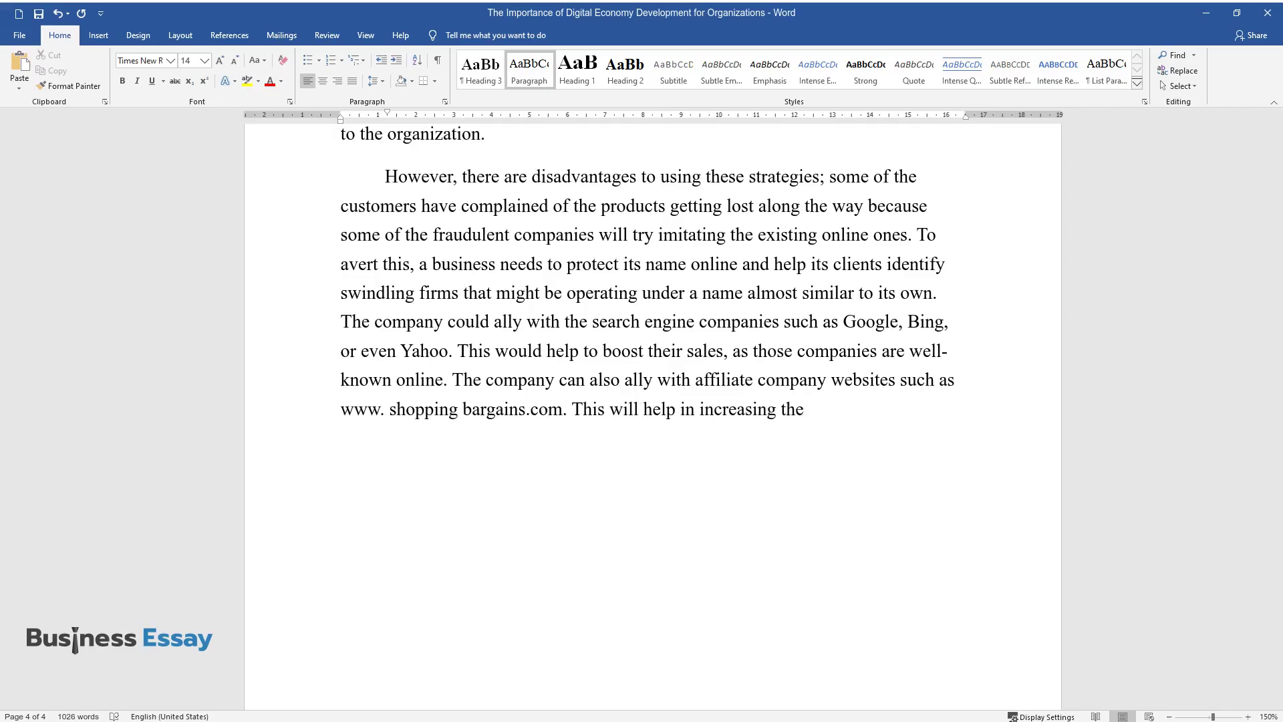
pyautogui.write('ir sales and popularity. The organizati')
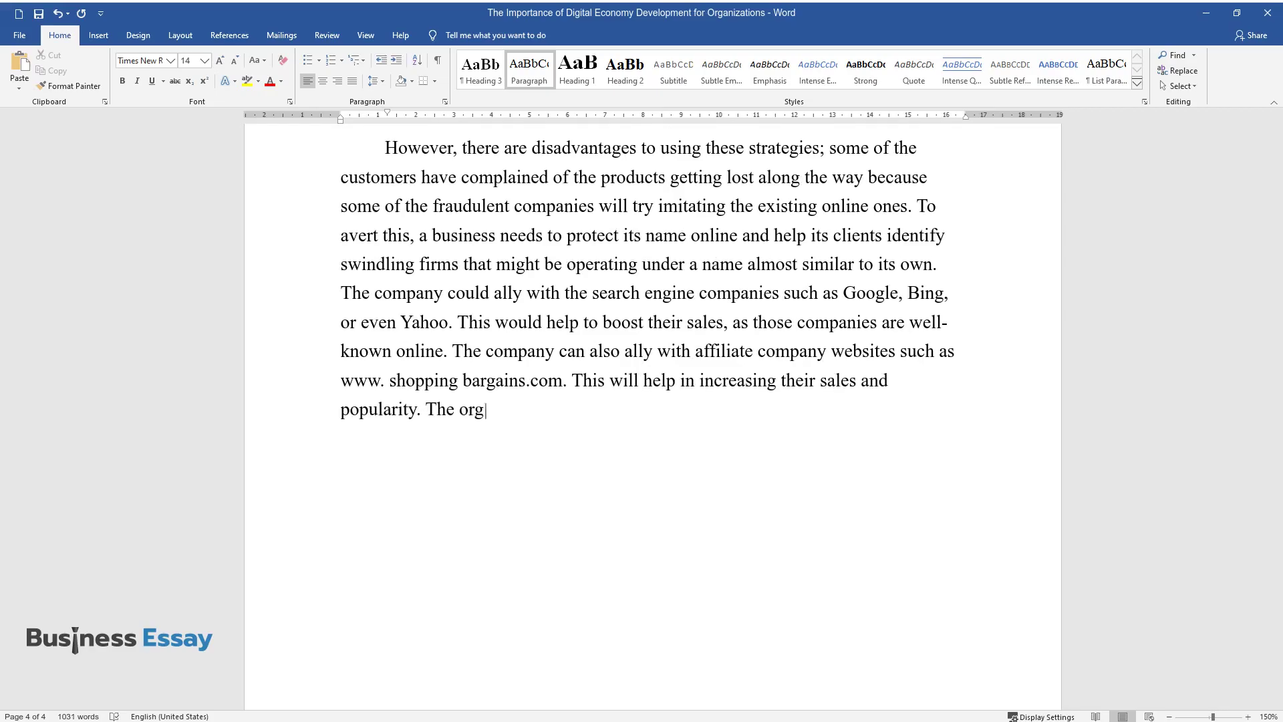
pyautogui.write('on may also ally with sal')
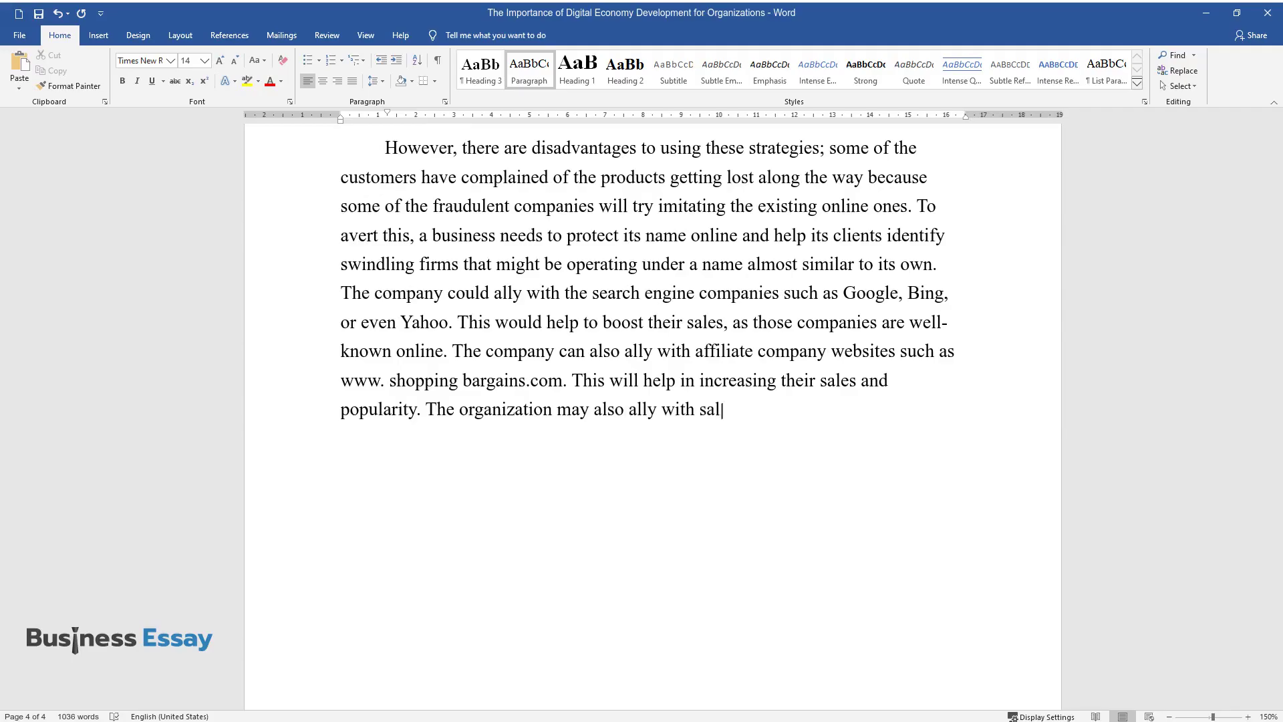
pyautogui.write('es websites such as eBay, Amazon, or OLX')
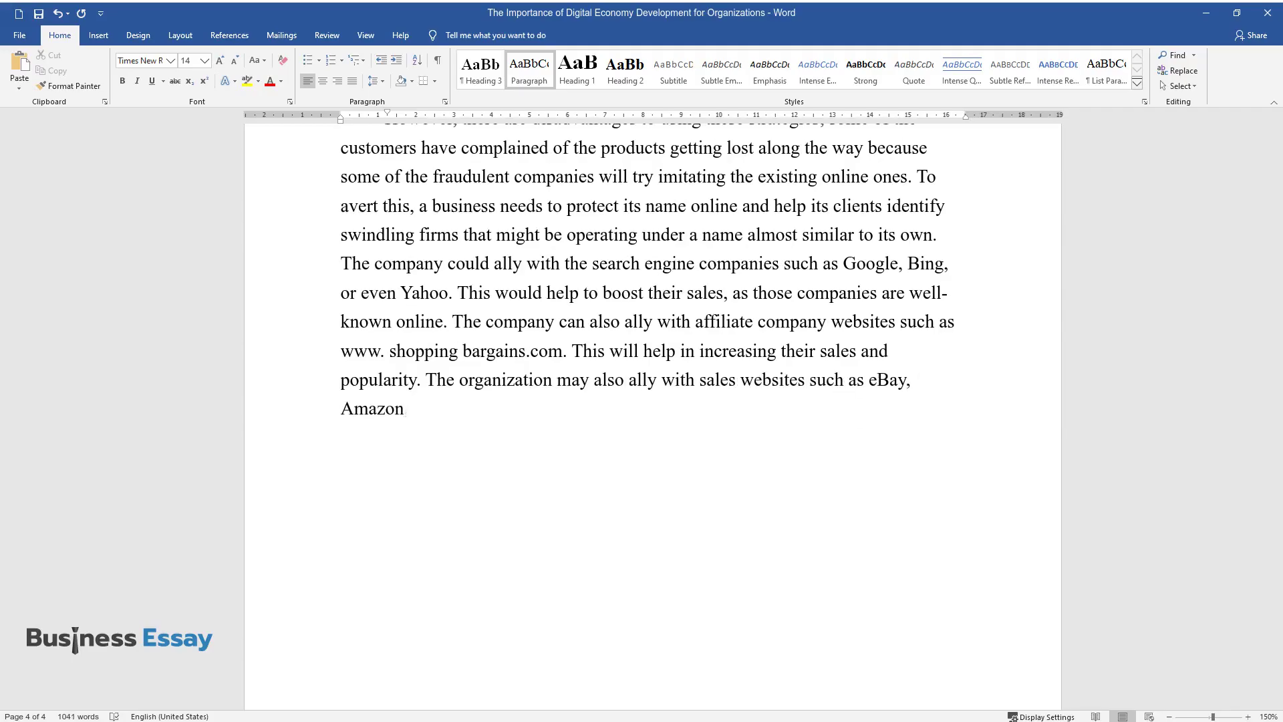
pyautogui.write('. This will help the company boost its sales as well as i')
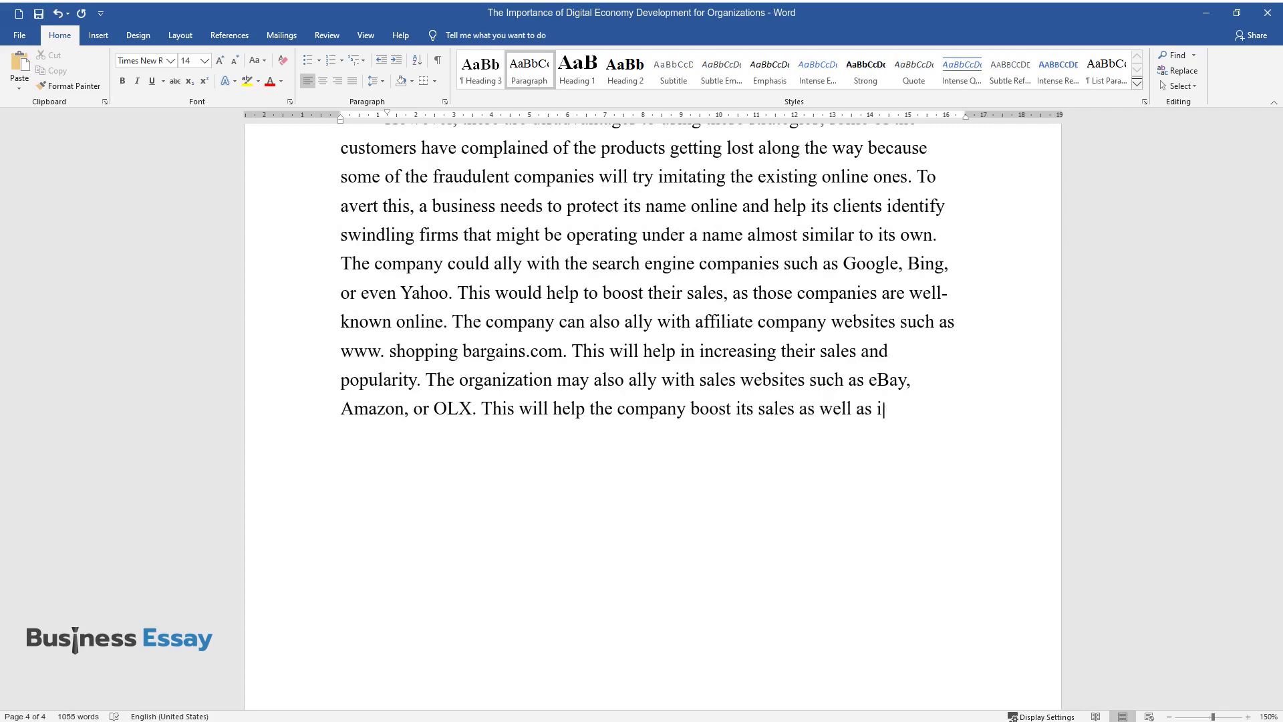
pyautogui.write(' revenue.')
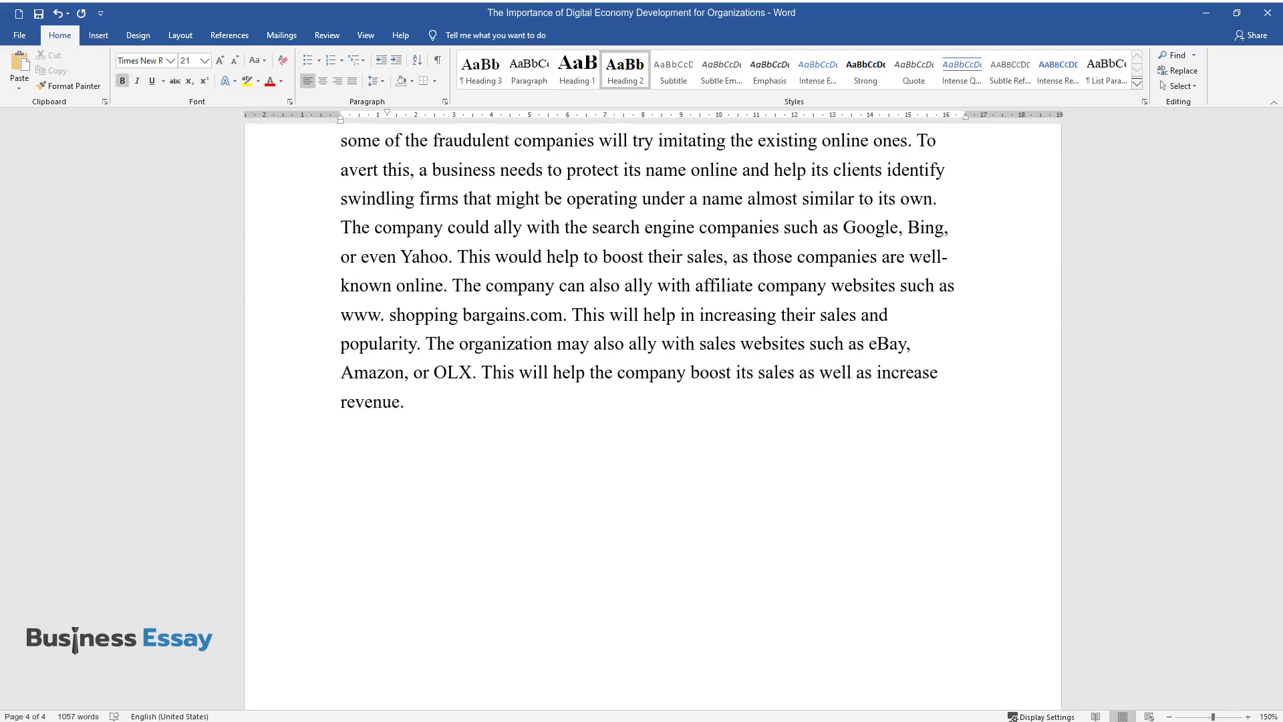
pyautogui.write('Conclusion')
pyautogui.press('Return')
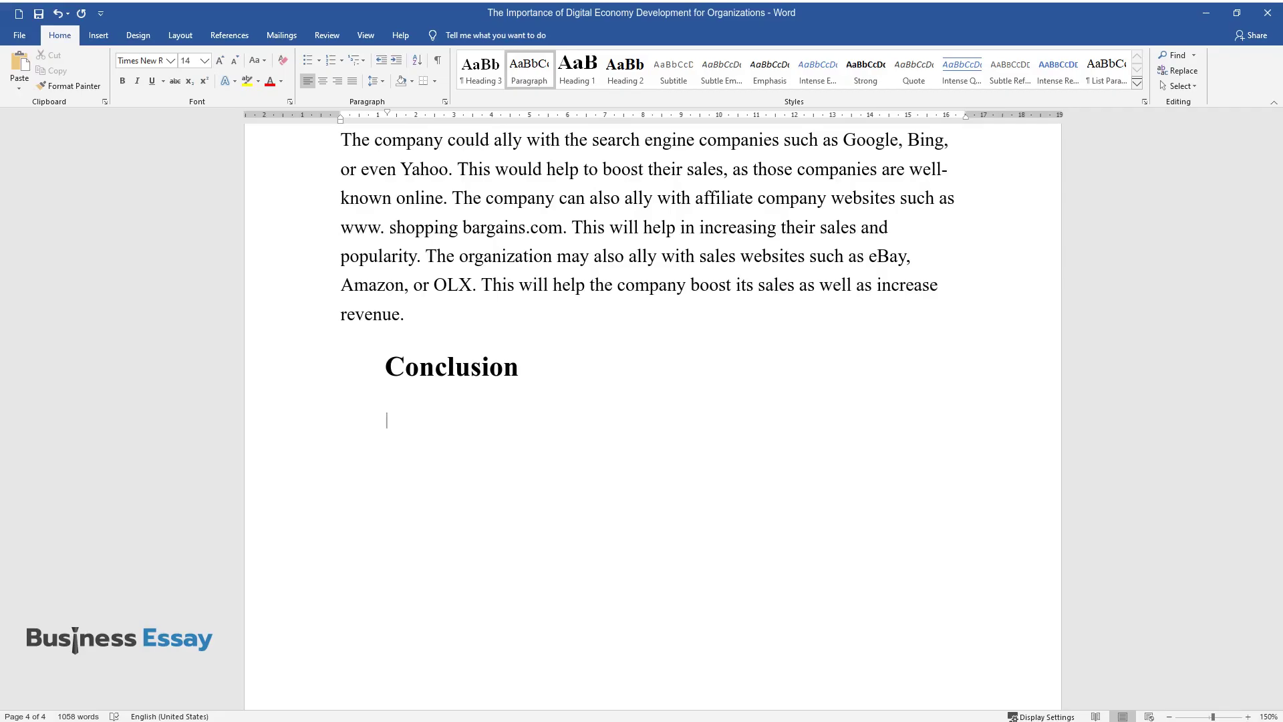
# Step: Begin the concluding paragraph with 'In conclusion, there are various Internet marketing strategies…'
pyautogui.write('In conclusion, there are var')
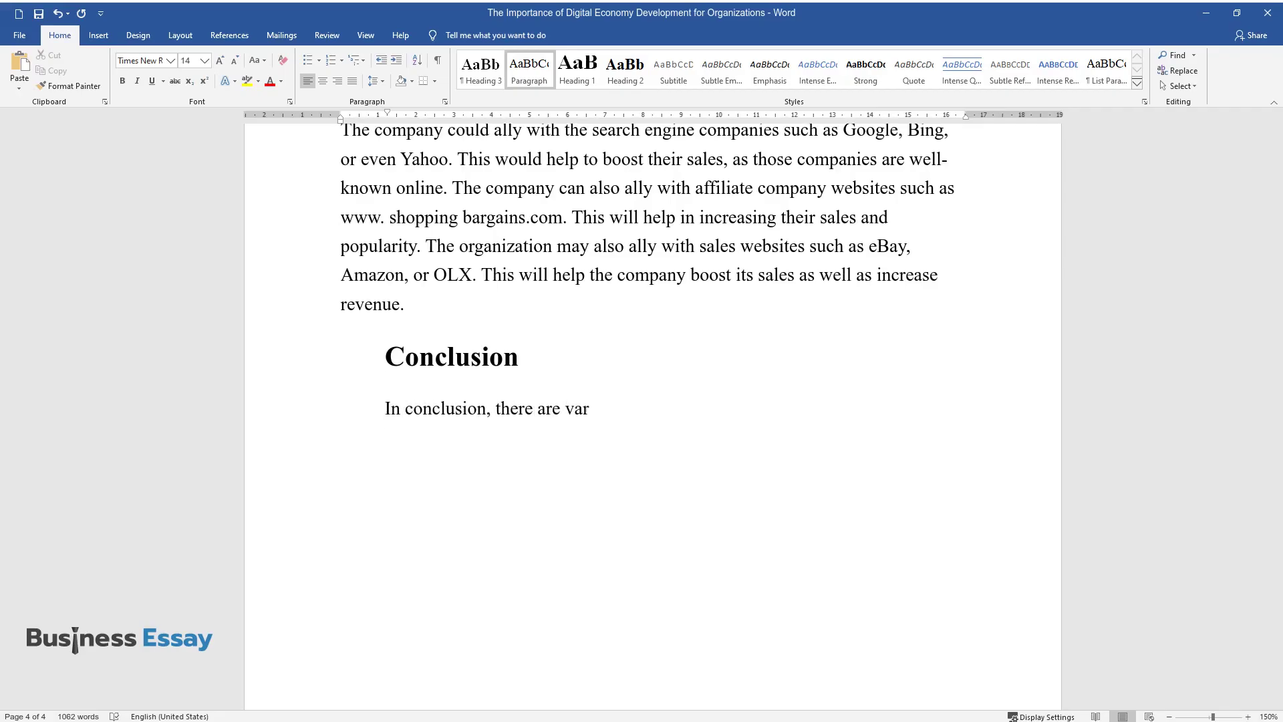
pyautogui.write('ious Internet marketing strategies ')
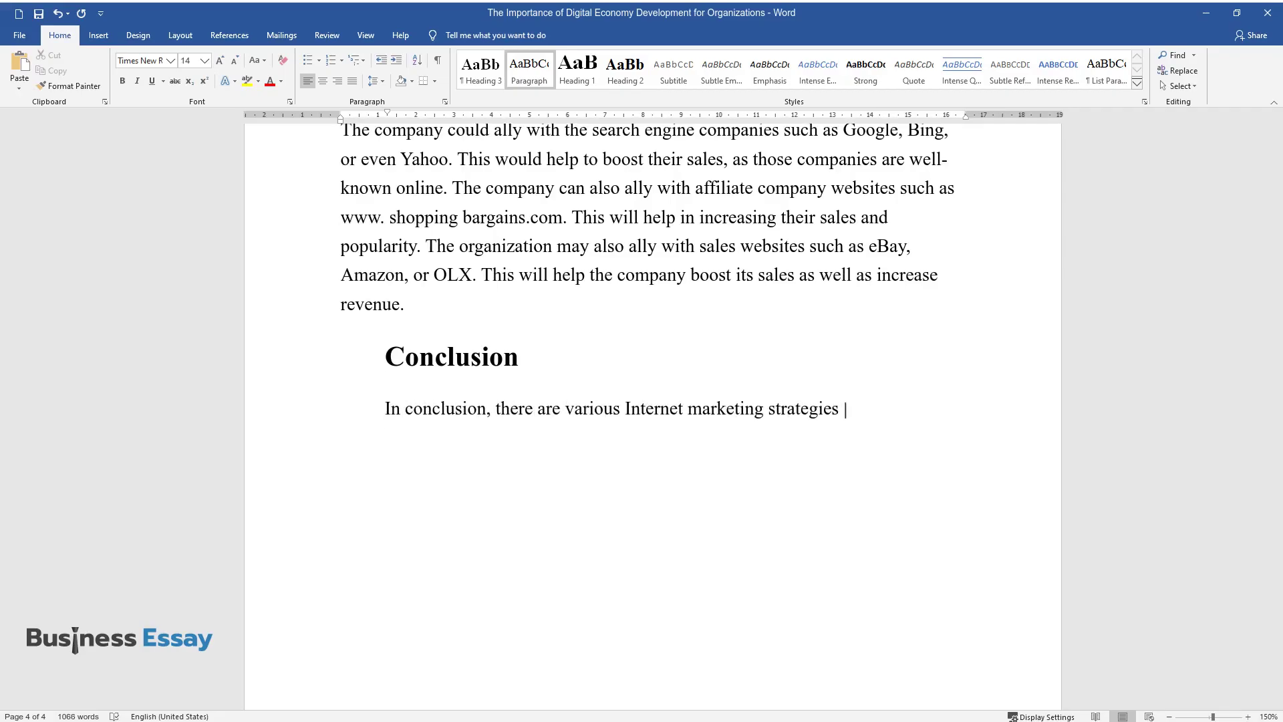
pyautogui.write('to increase the number of clients.')
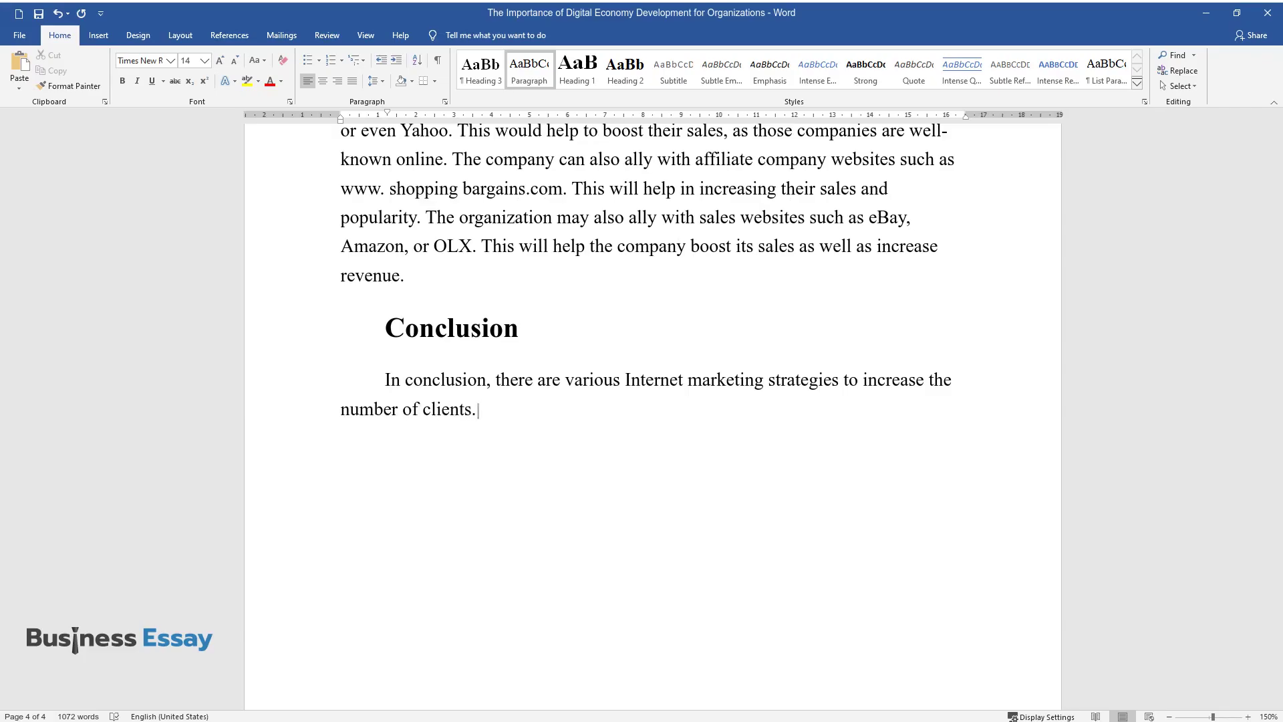
pyautogui.write(' A firm that makes good use of thes')
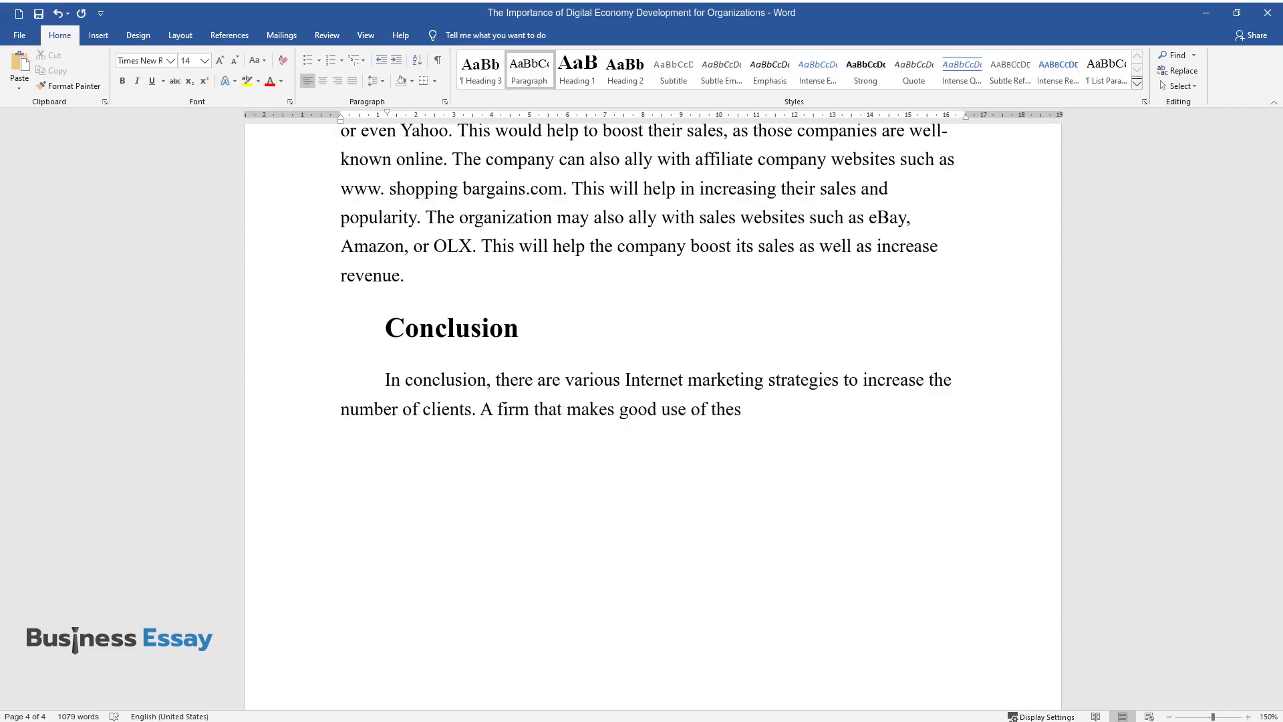
pyautogui.write('e strategies increases its market share and')
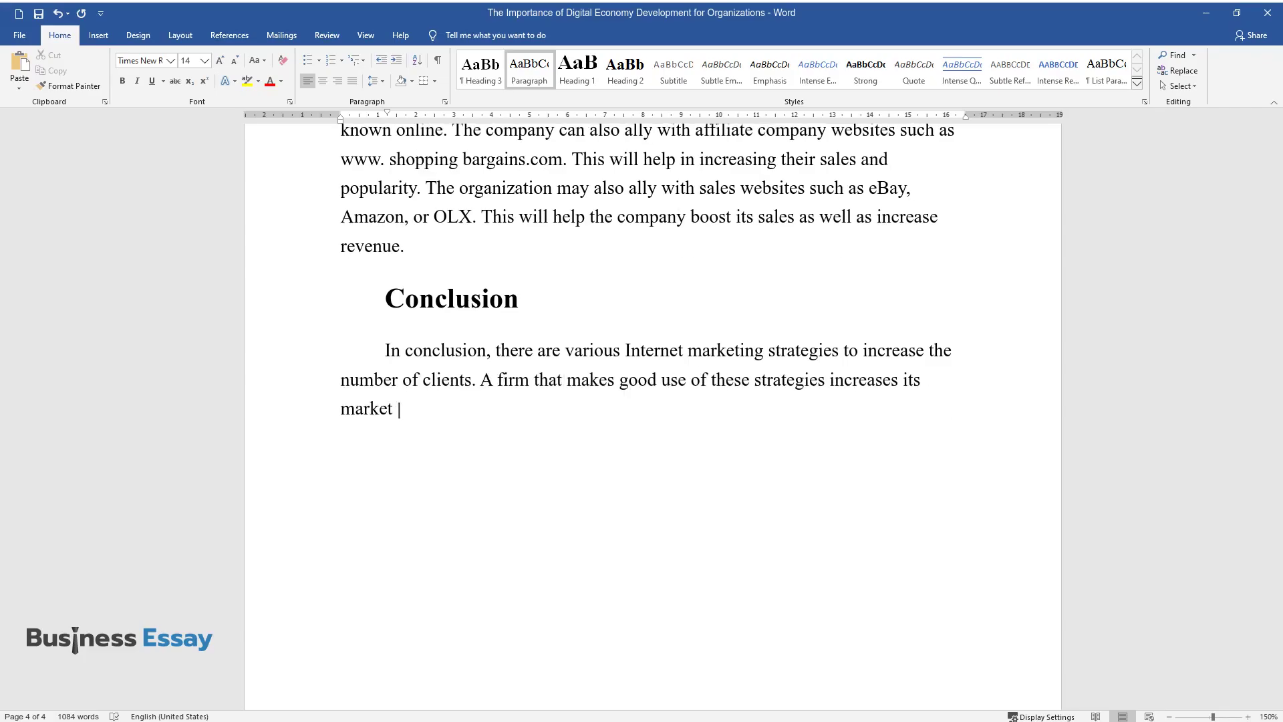
pyautogui.write(' achieves its objectives i')
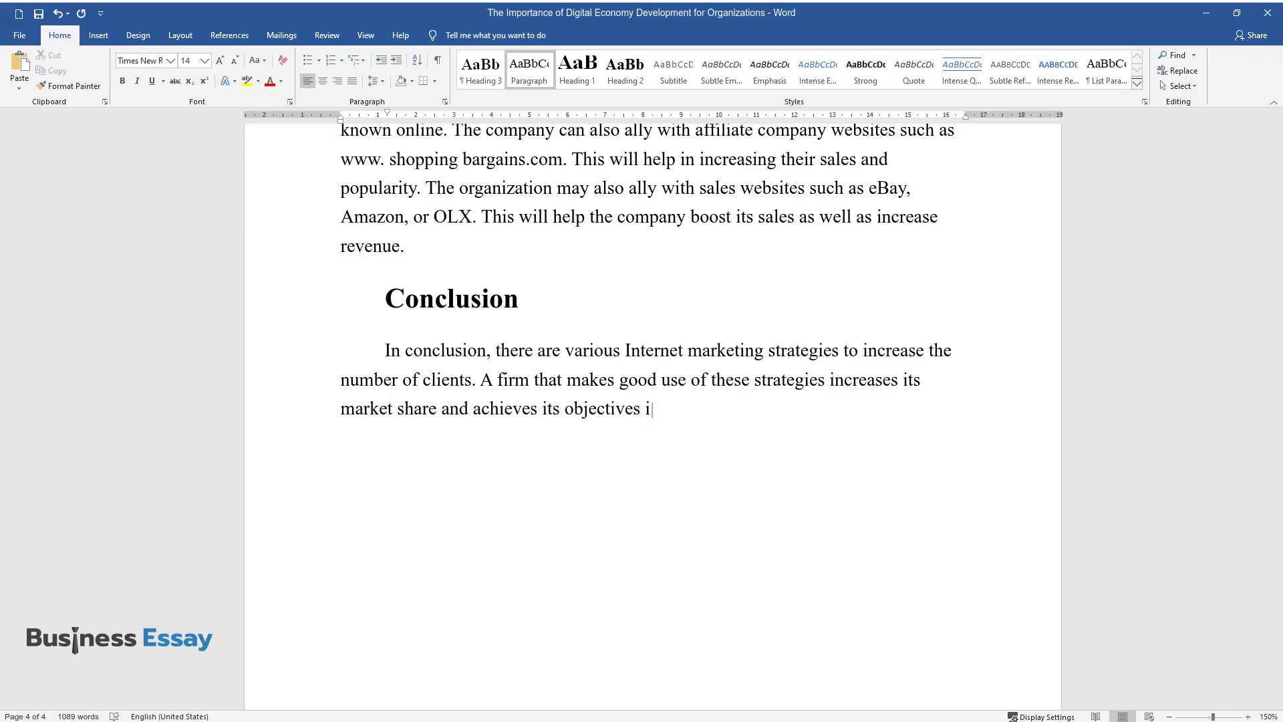
pyautogui.write('n e-commerce. Other firms fail to')
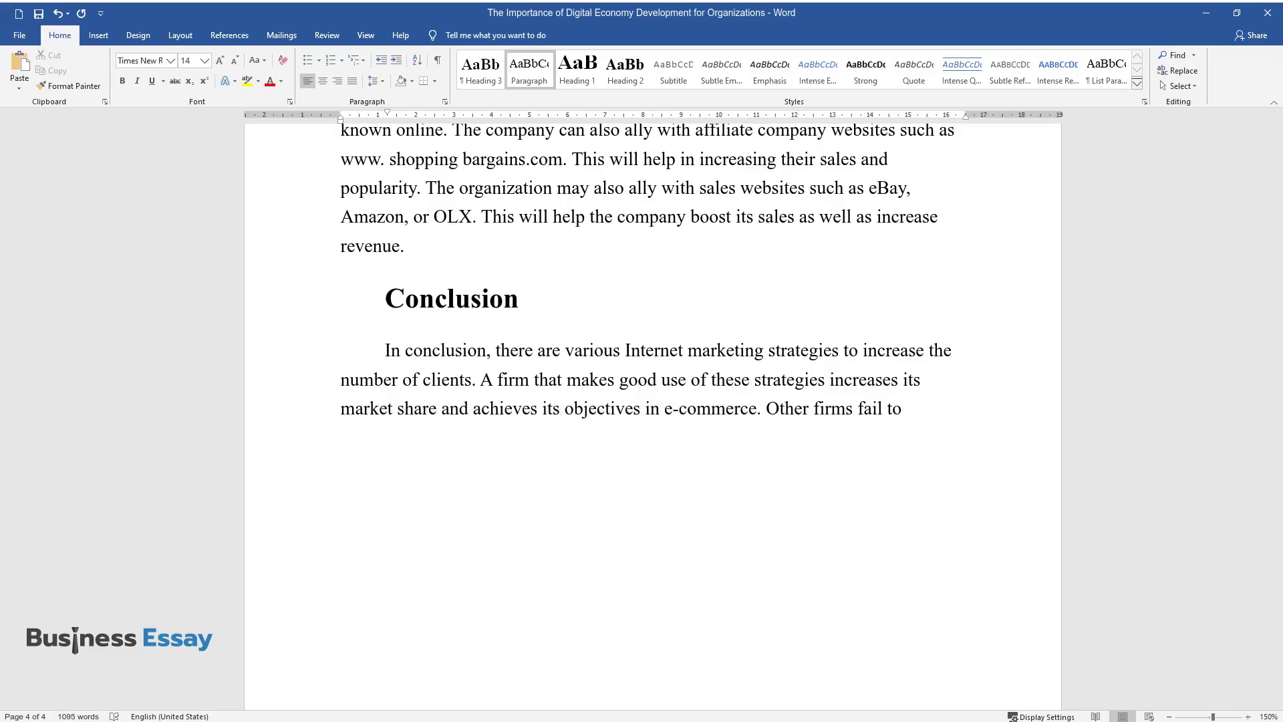
pyautogui.write(' reach their potential in online bus')
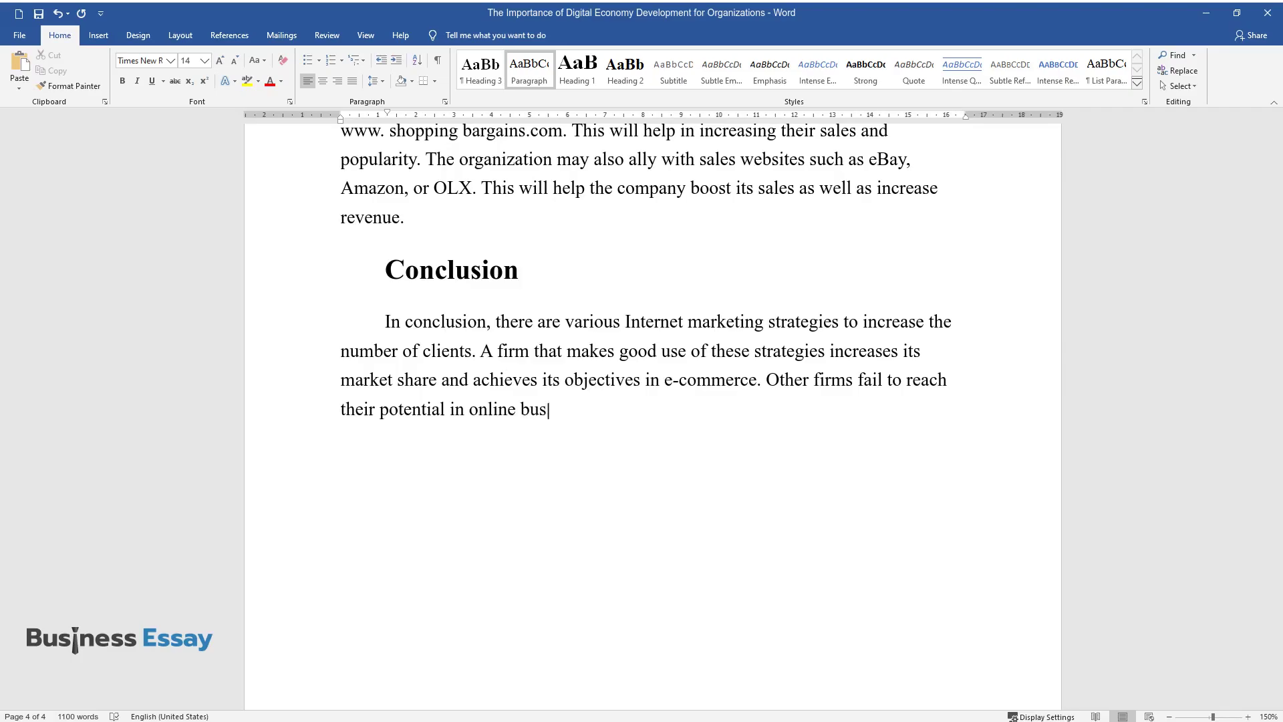
pyautogui.write('inesses because they do not take a')
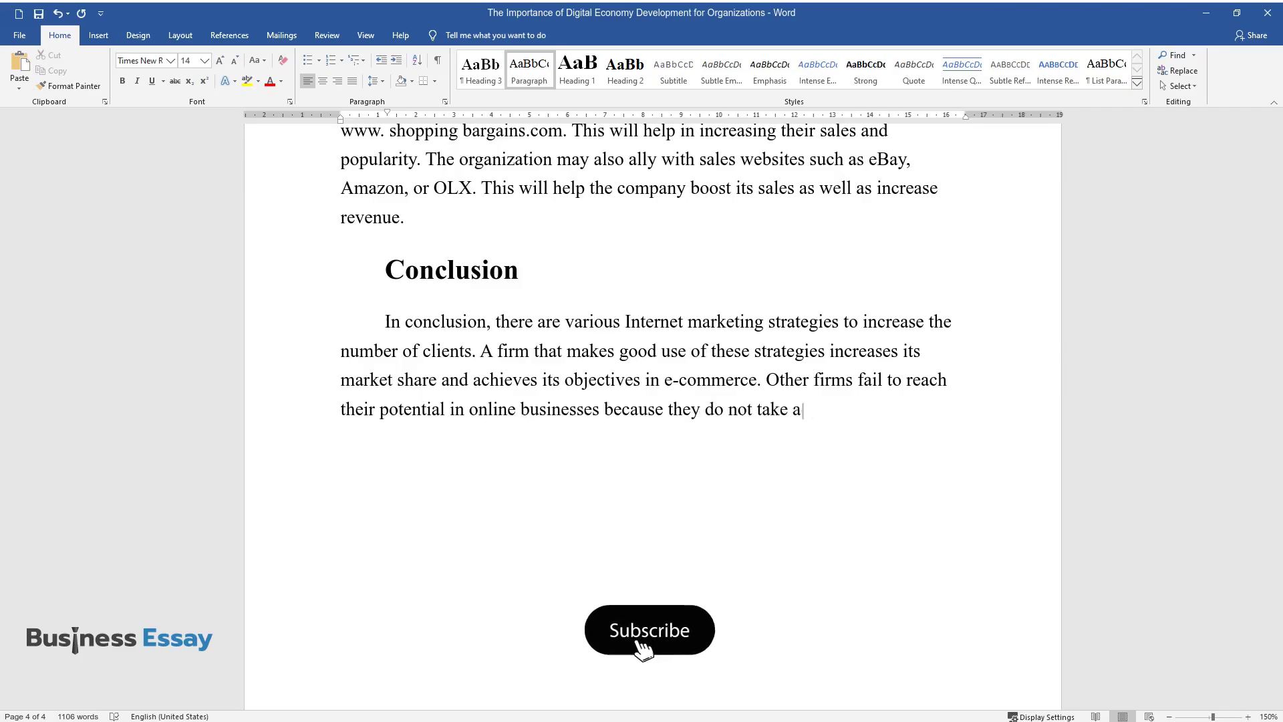
pyautogui.write('dvantage of the opportunities avai')
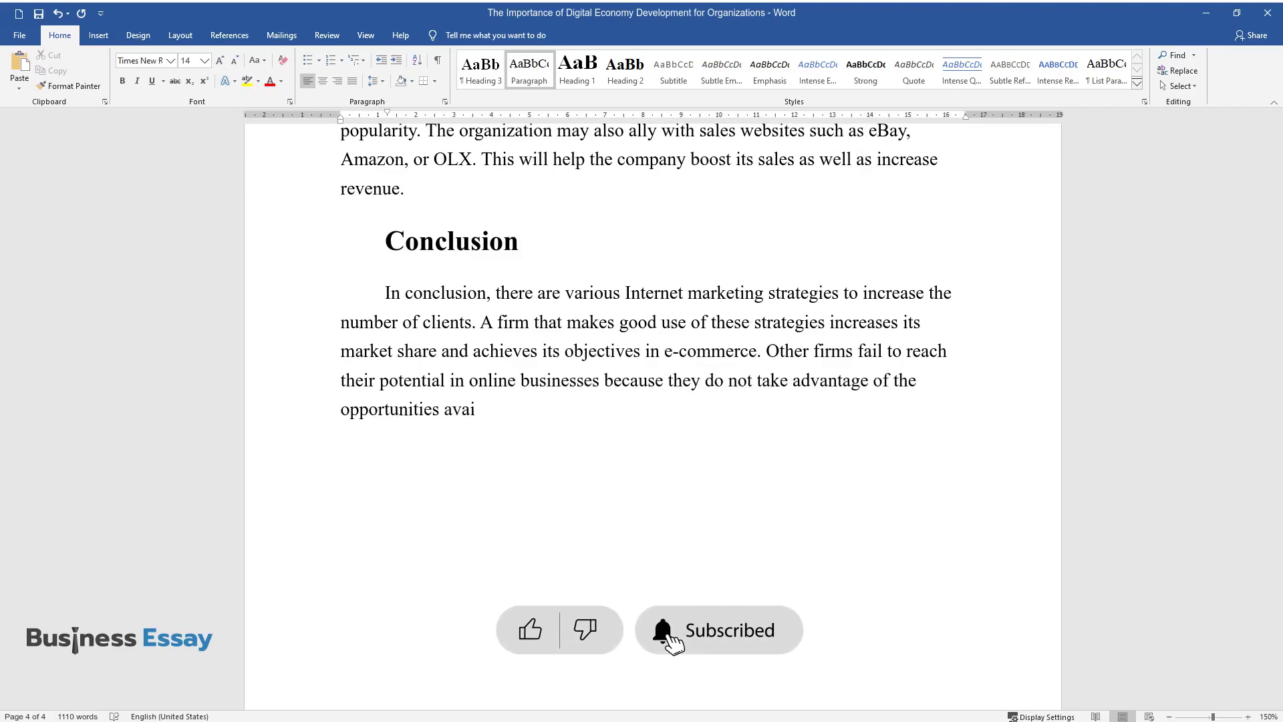
pyautogui.write('lable online. This shows the import')
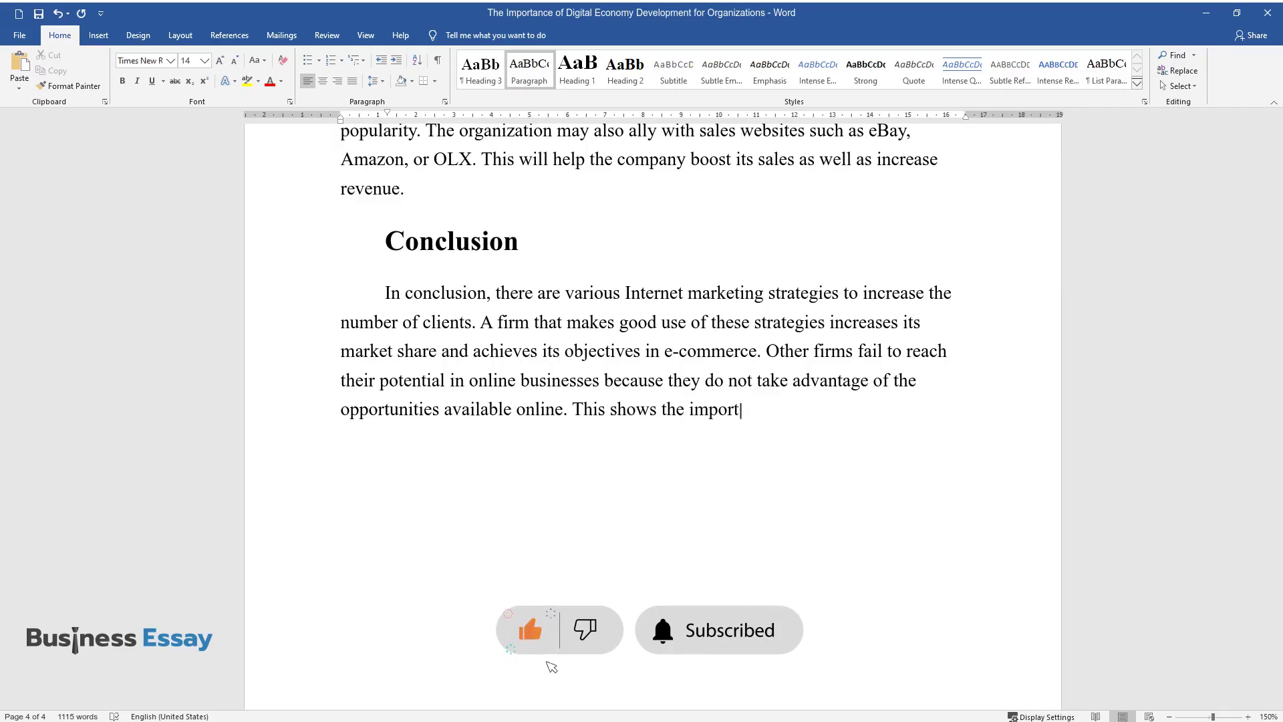
pyautogui.write('ance of online marketing tools to a busines')
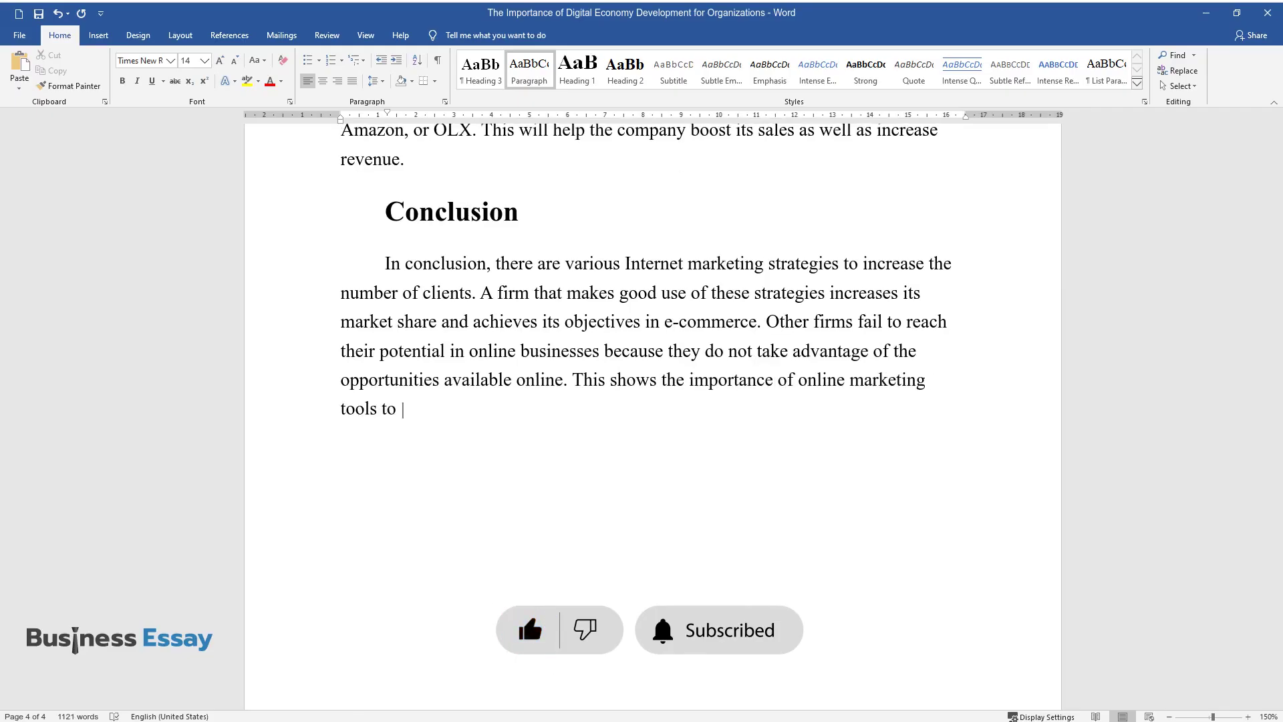